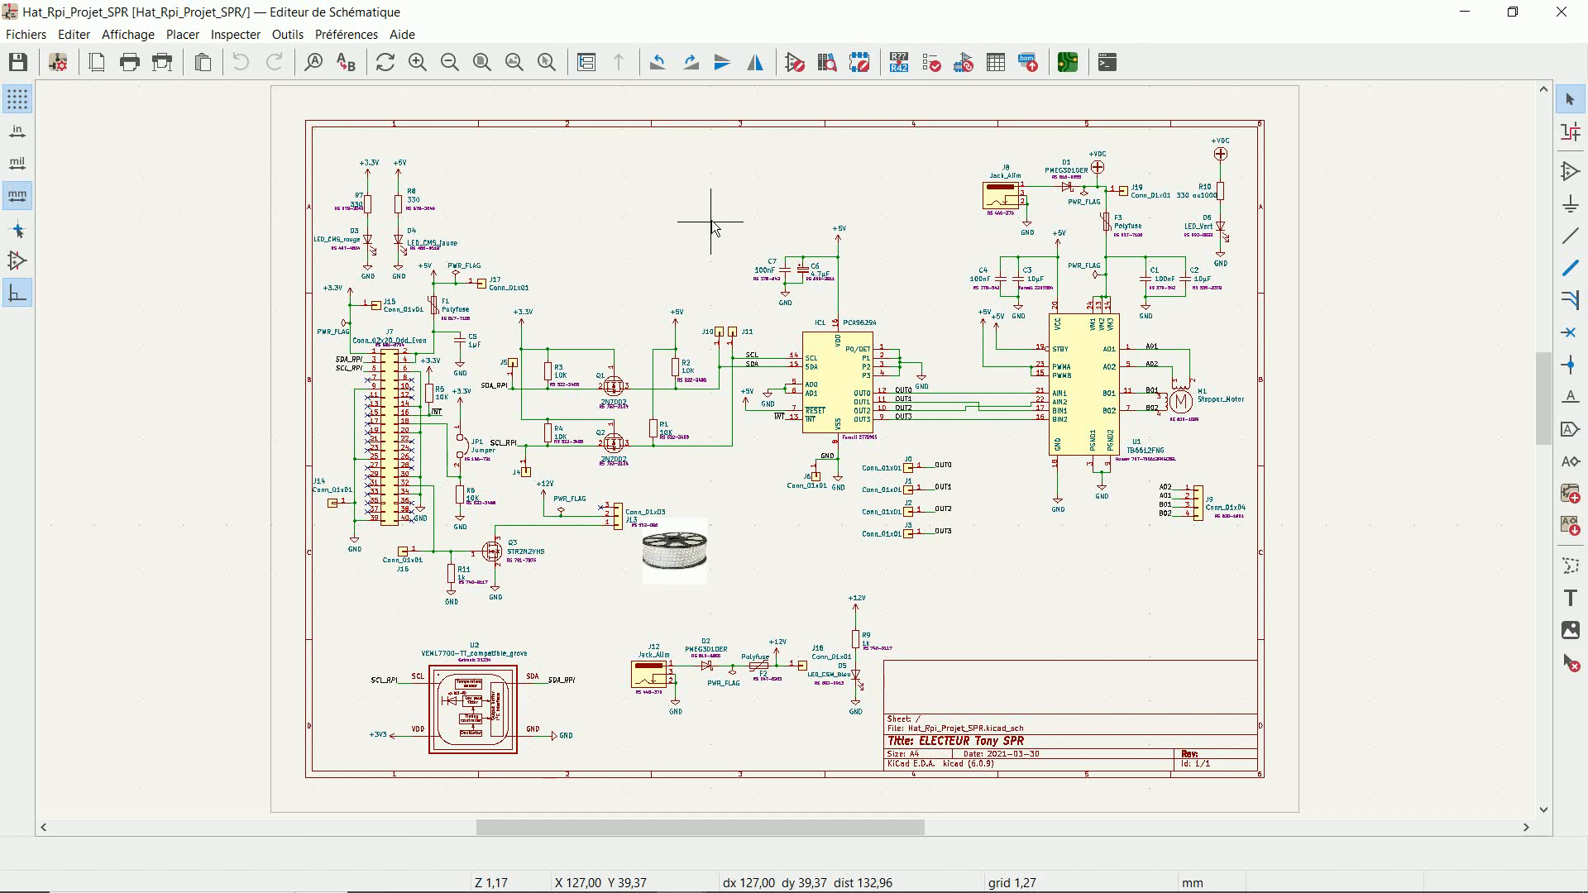
Open the project's board from the schematic to look at it, and close both the board and schematic editors.
click(1068, 63)
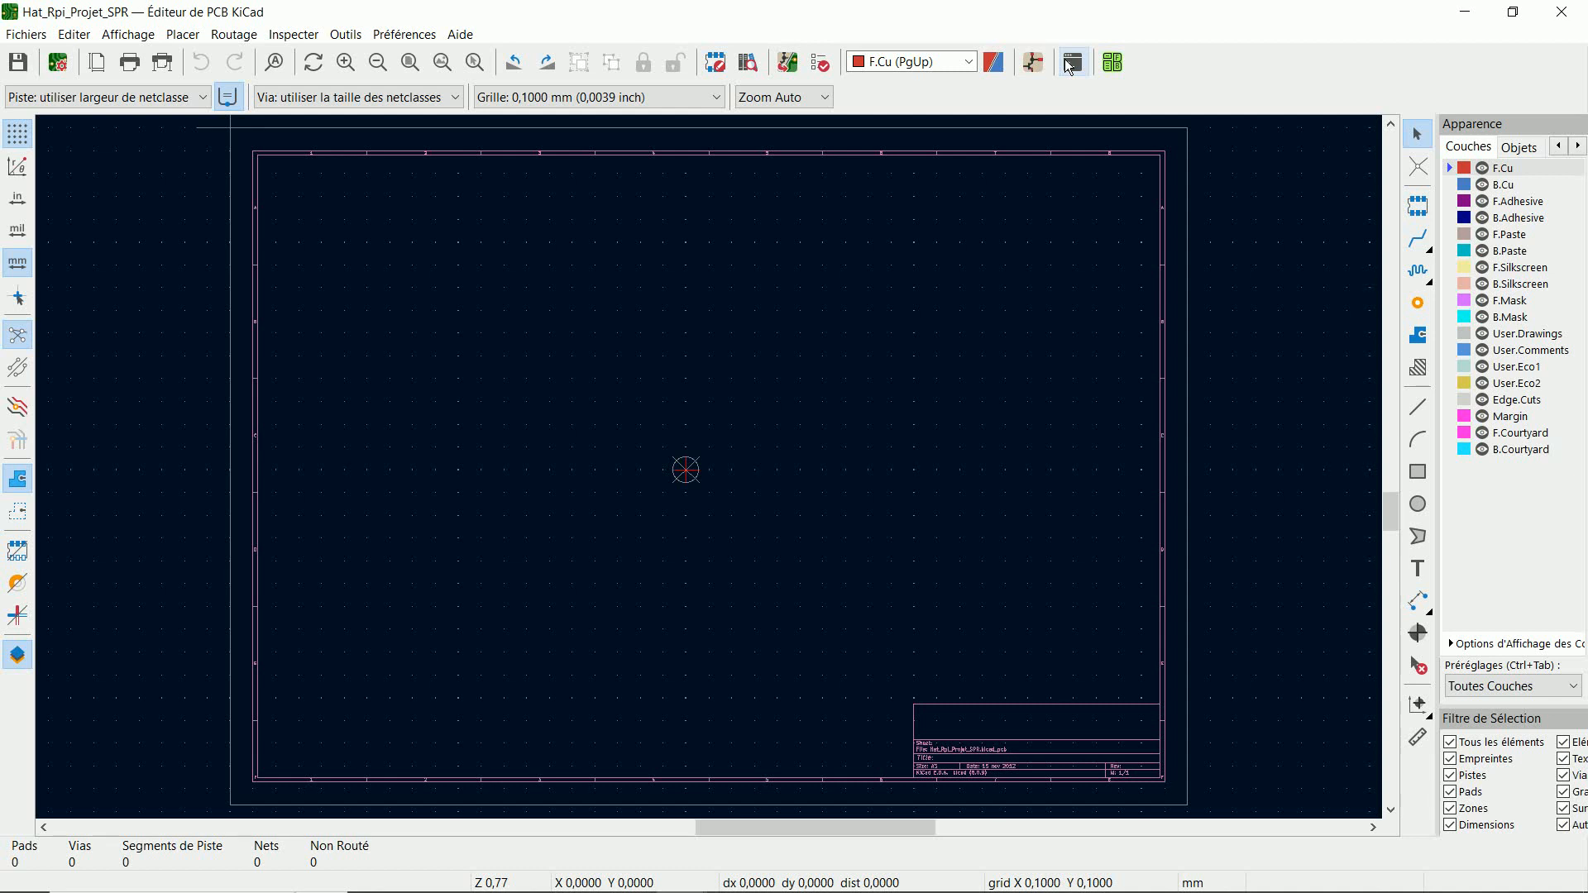
click(1567, 16)
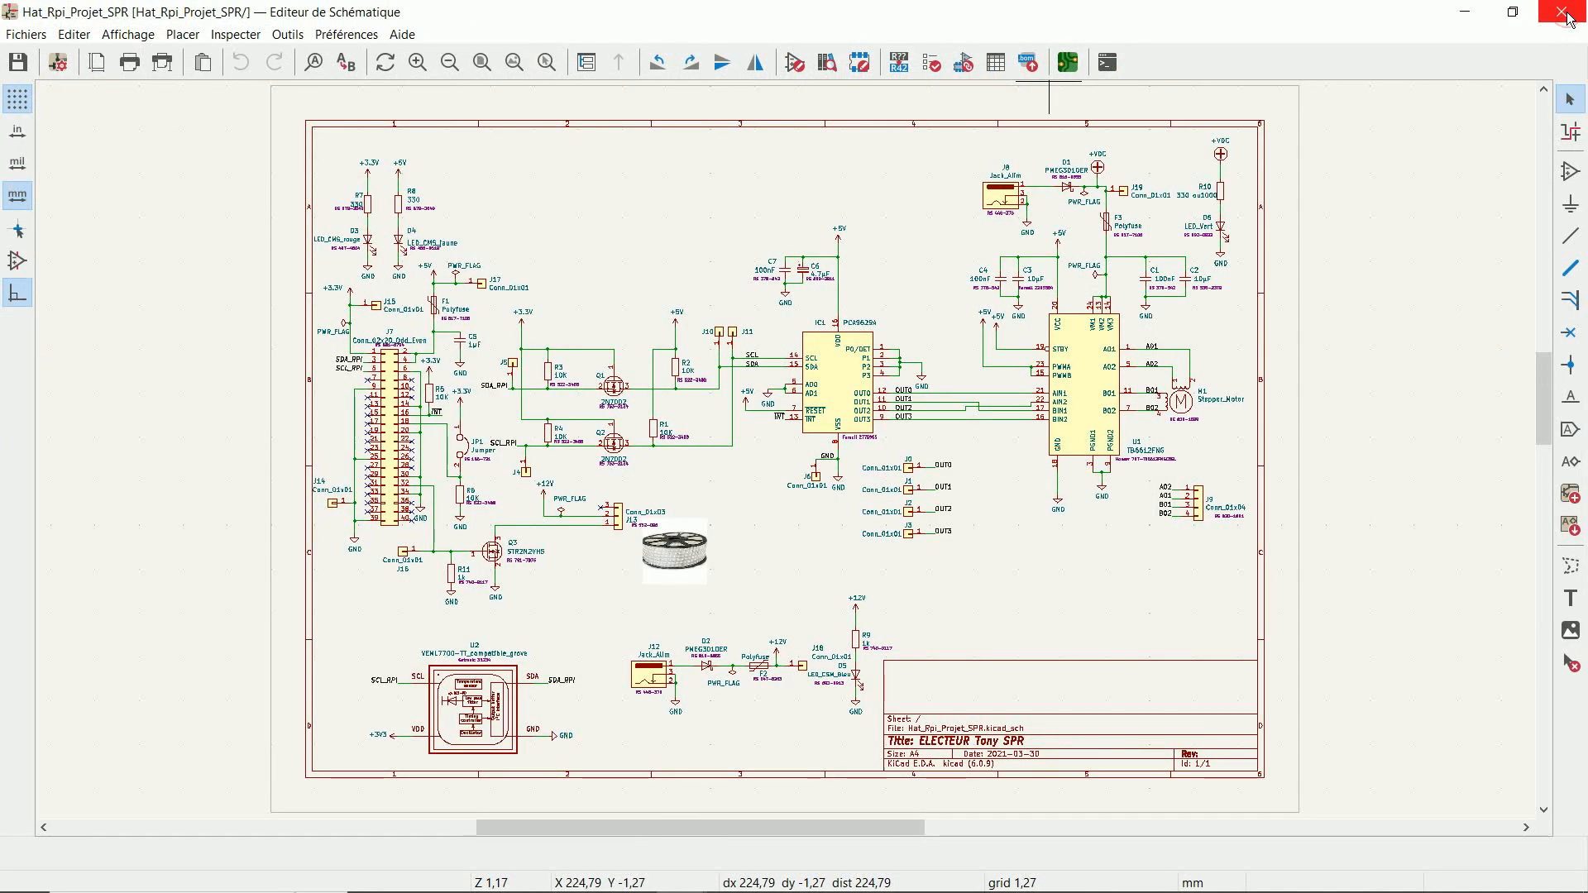
click(1563, 15)
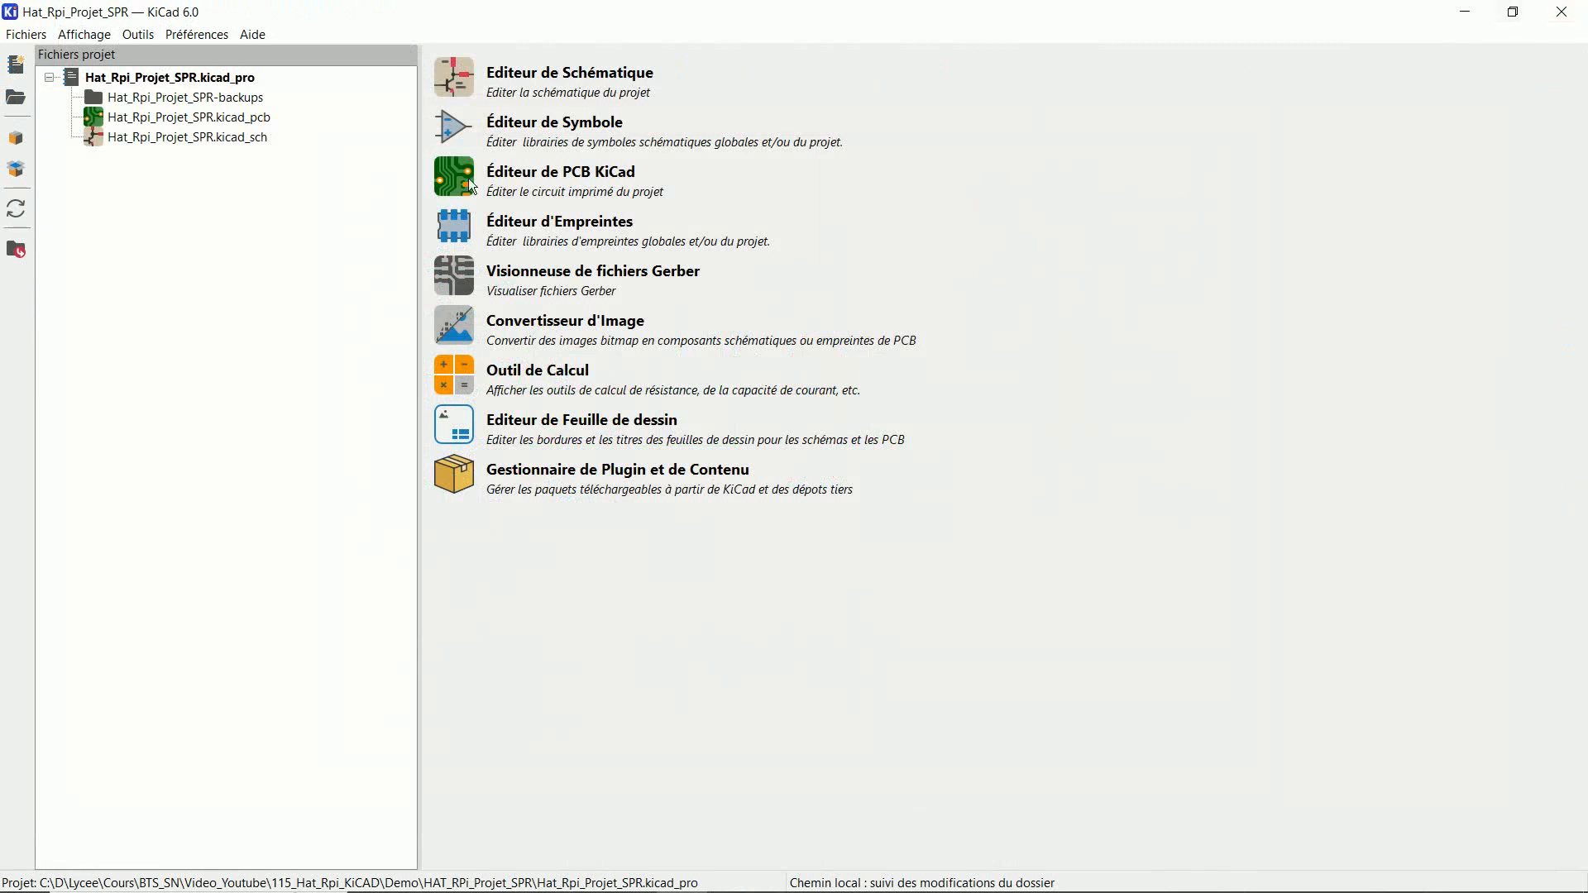
Start a new project from a template and read through the description of the Raspberry Pi uHAT system template.
click(35, 38)
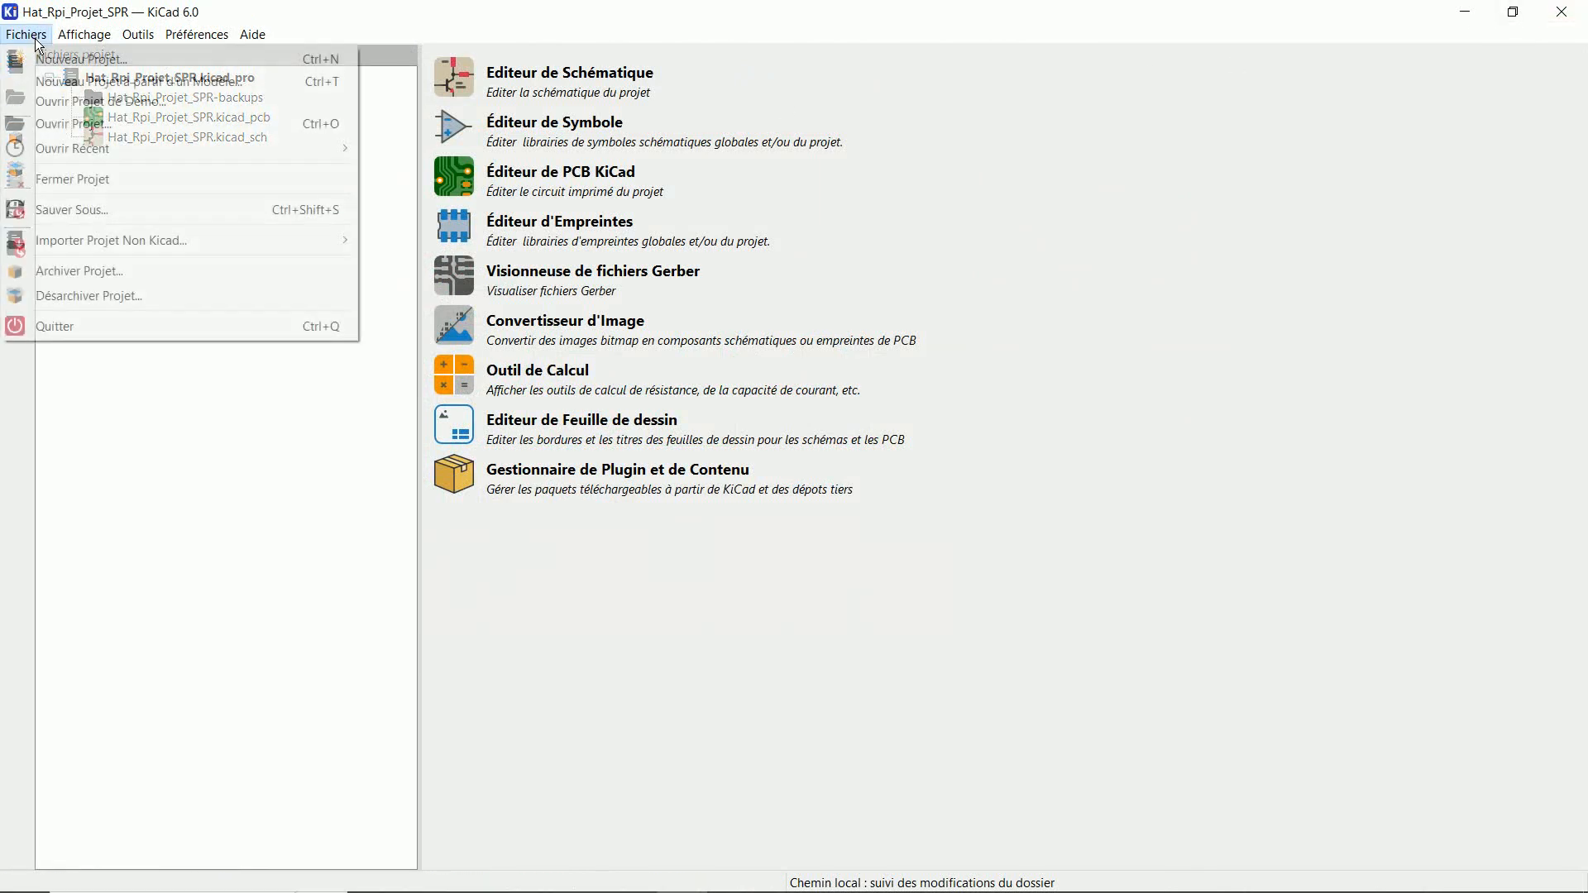
click(65, 77)
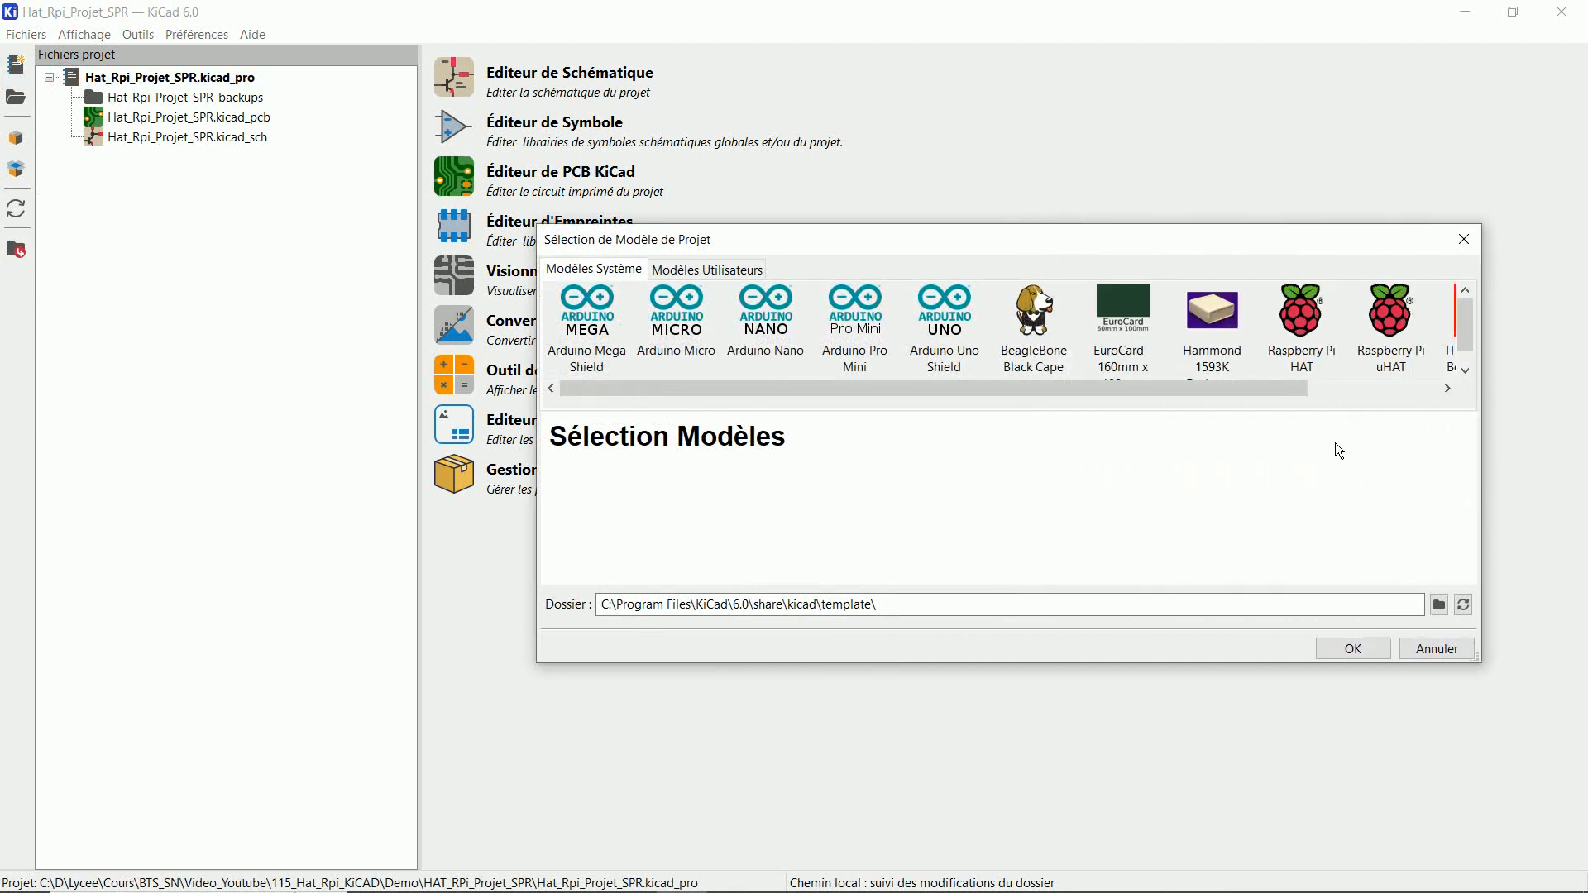
click(1396, 343)
scroll(1267, 502, down, 8)
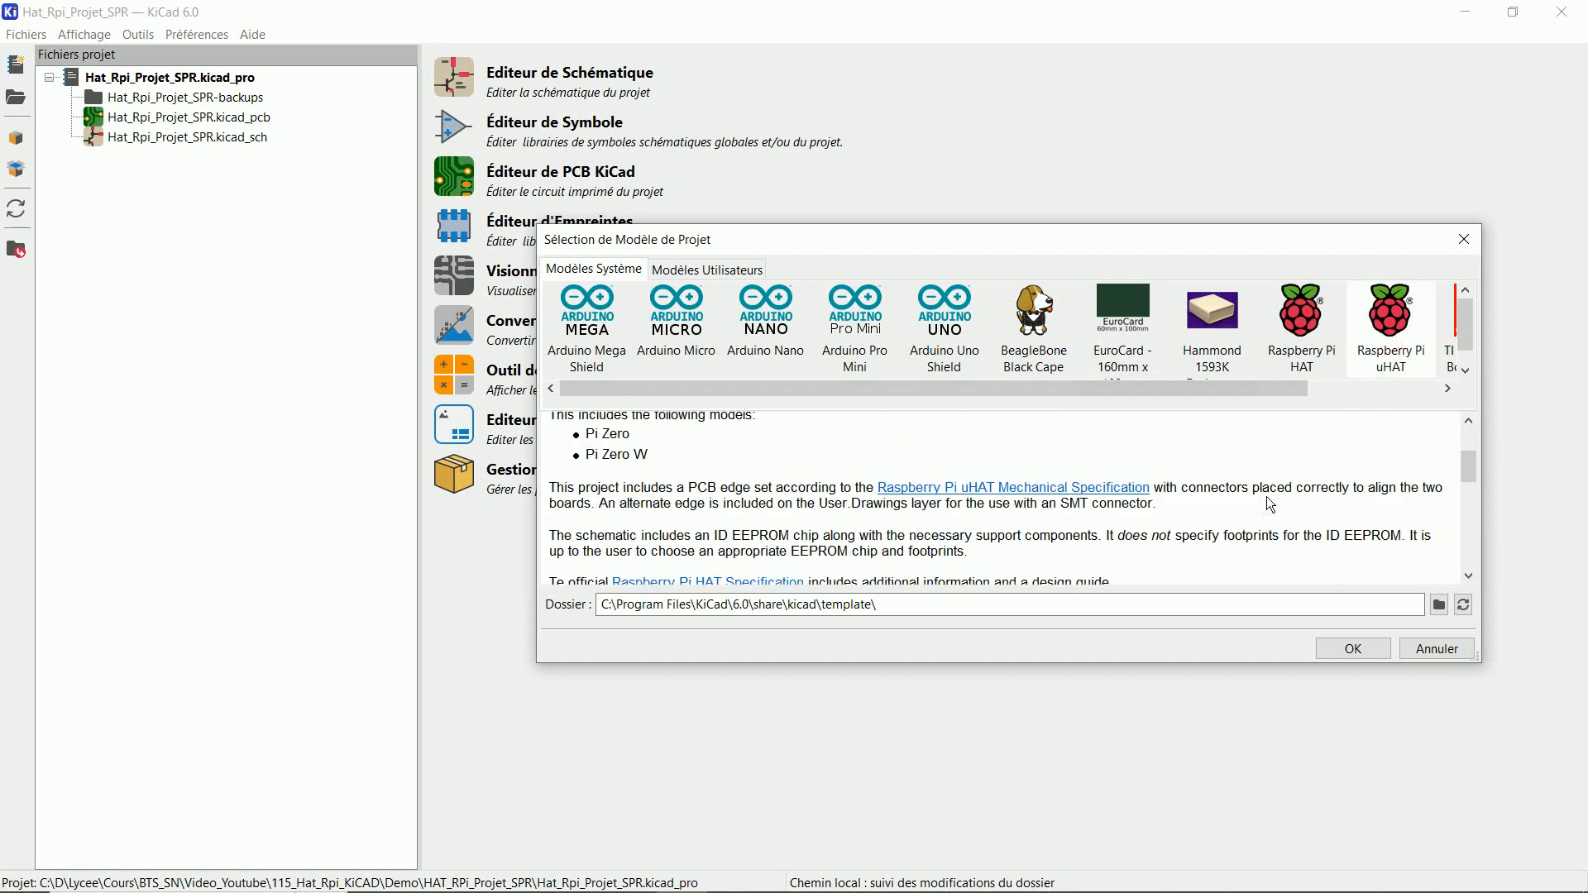
scroll(1270, 504, down, 3)
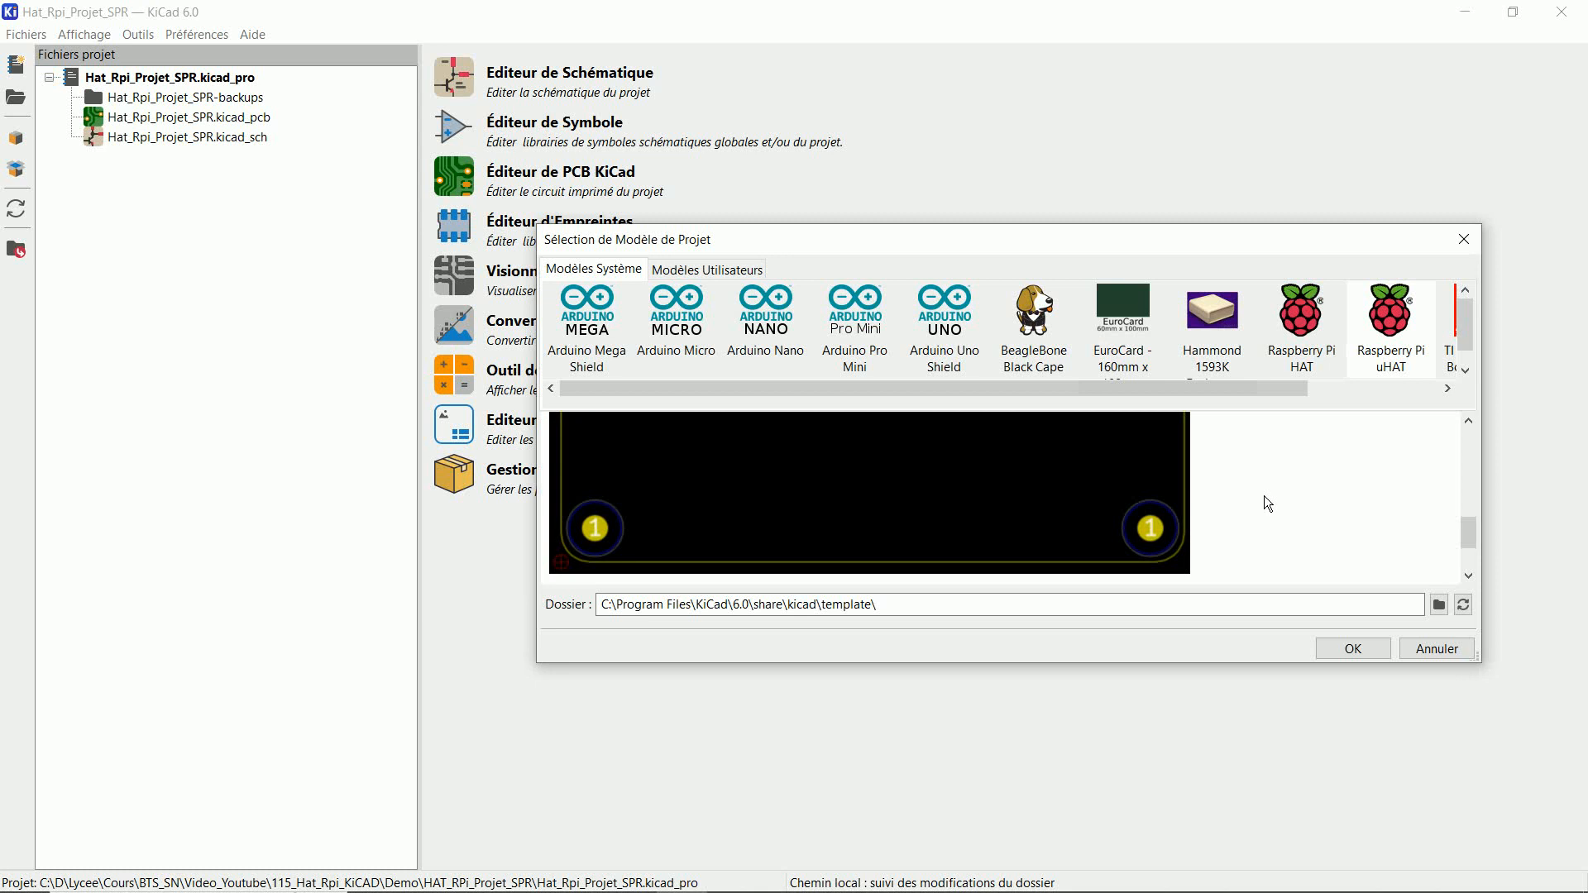
Choose the Raspberry Pi HAT template, read through its description and accept it for the new project.
click(1302, 339)
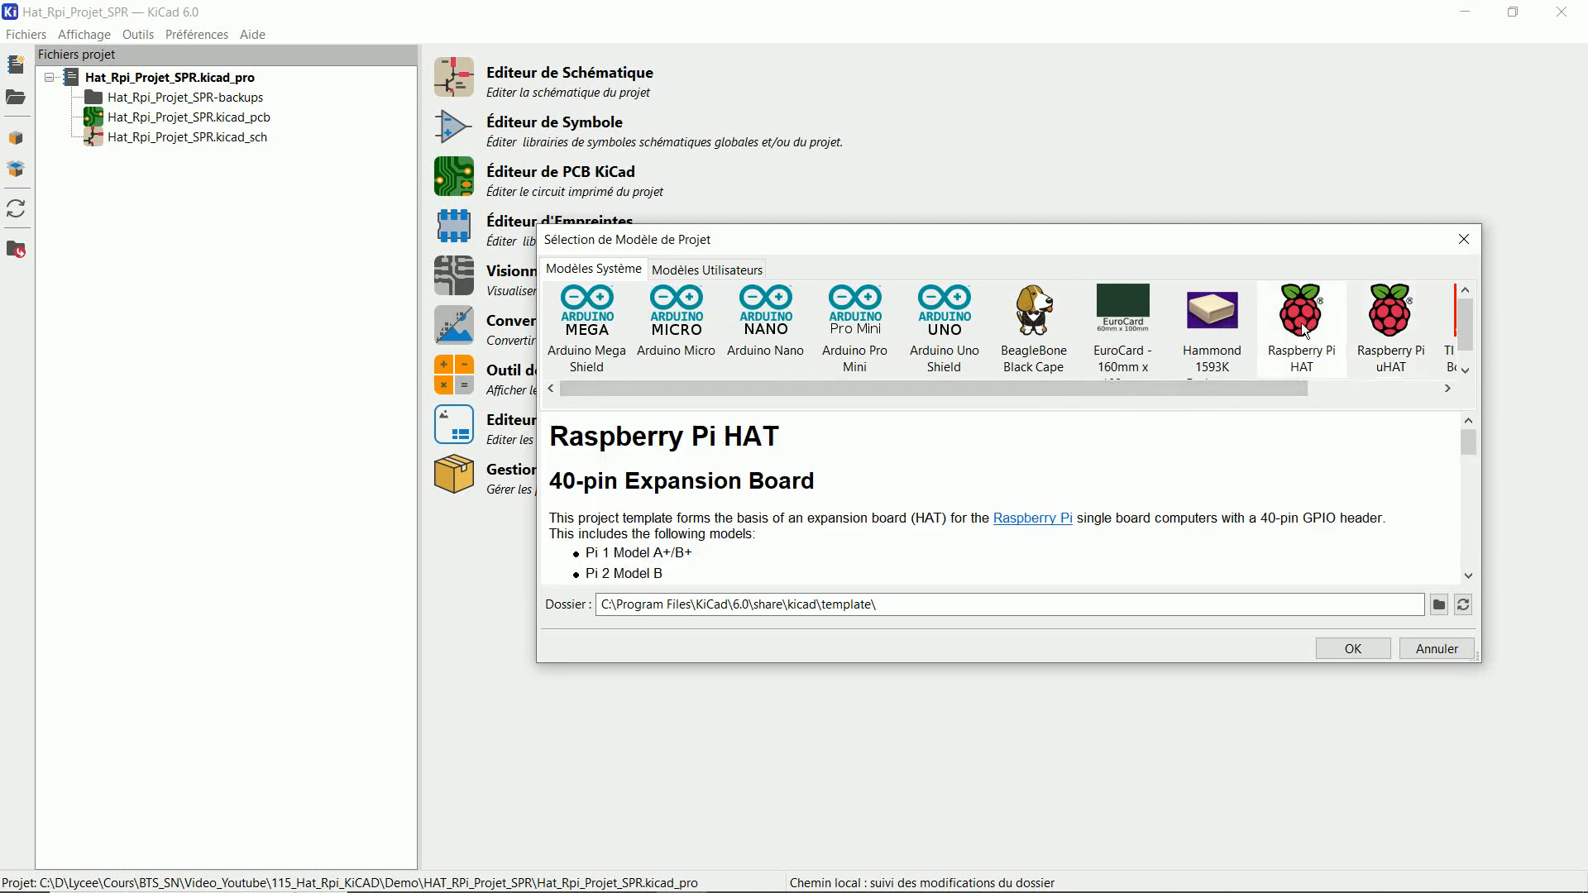
scroll(1252, 472, down, 8)
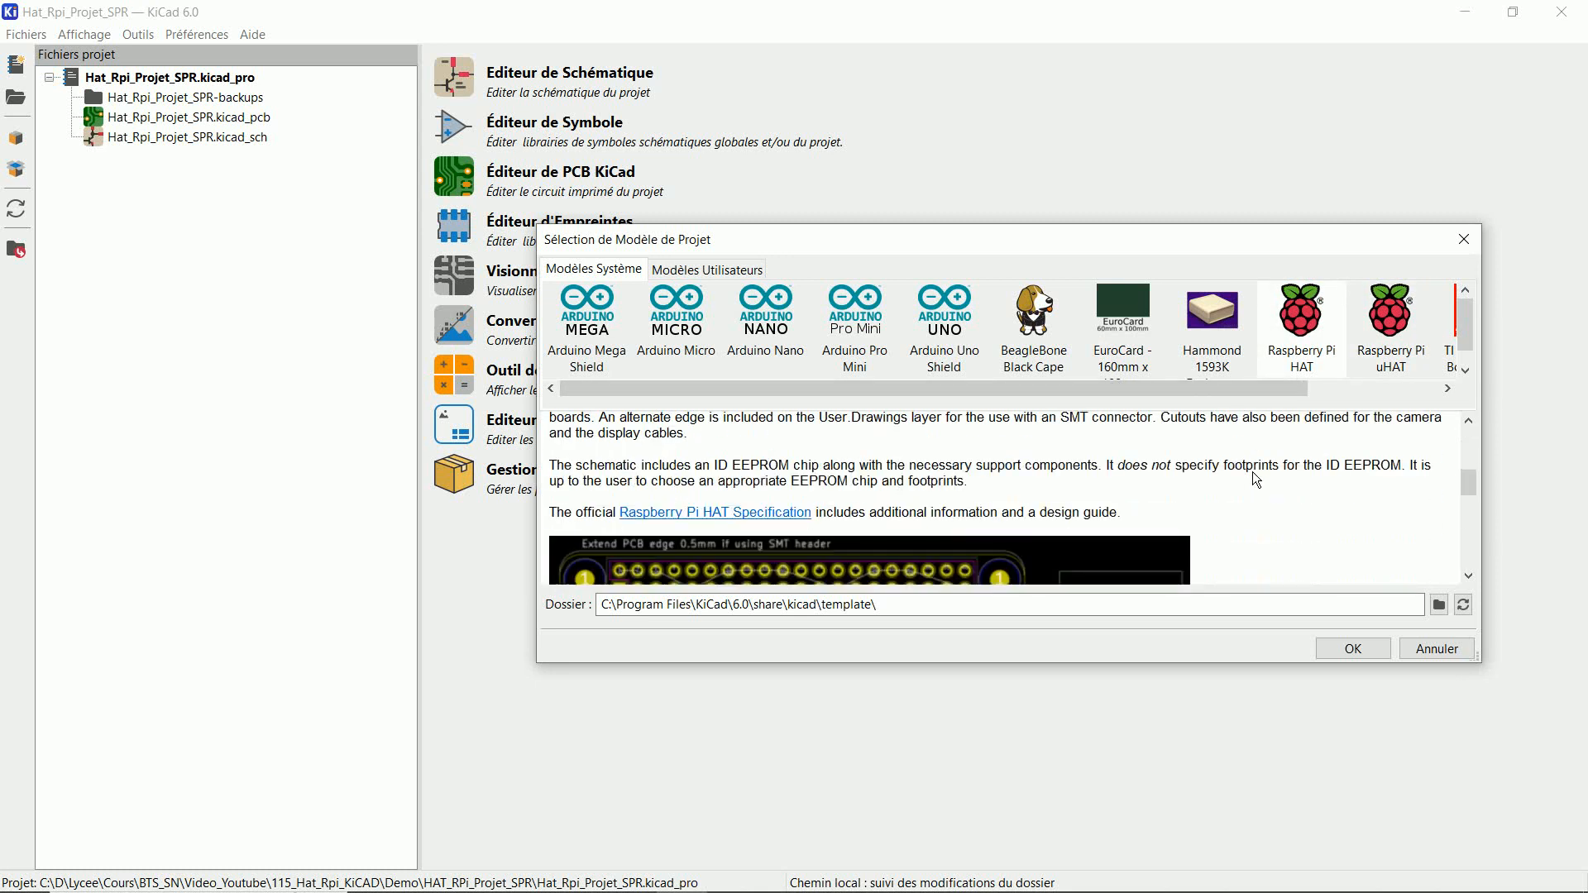
scroll(1252, 472, down, 5)
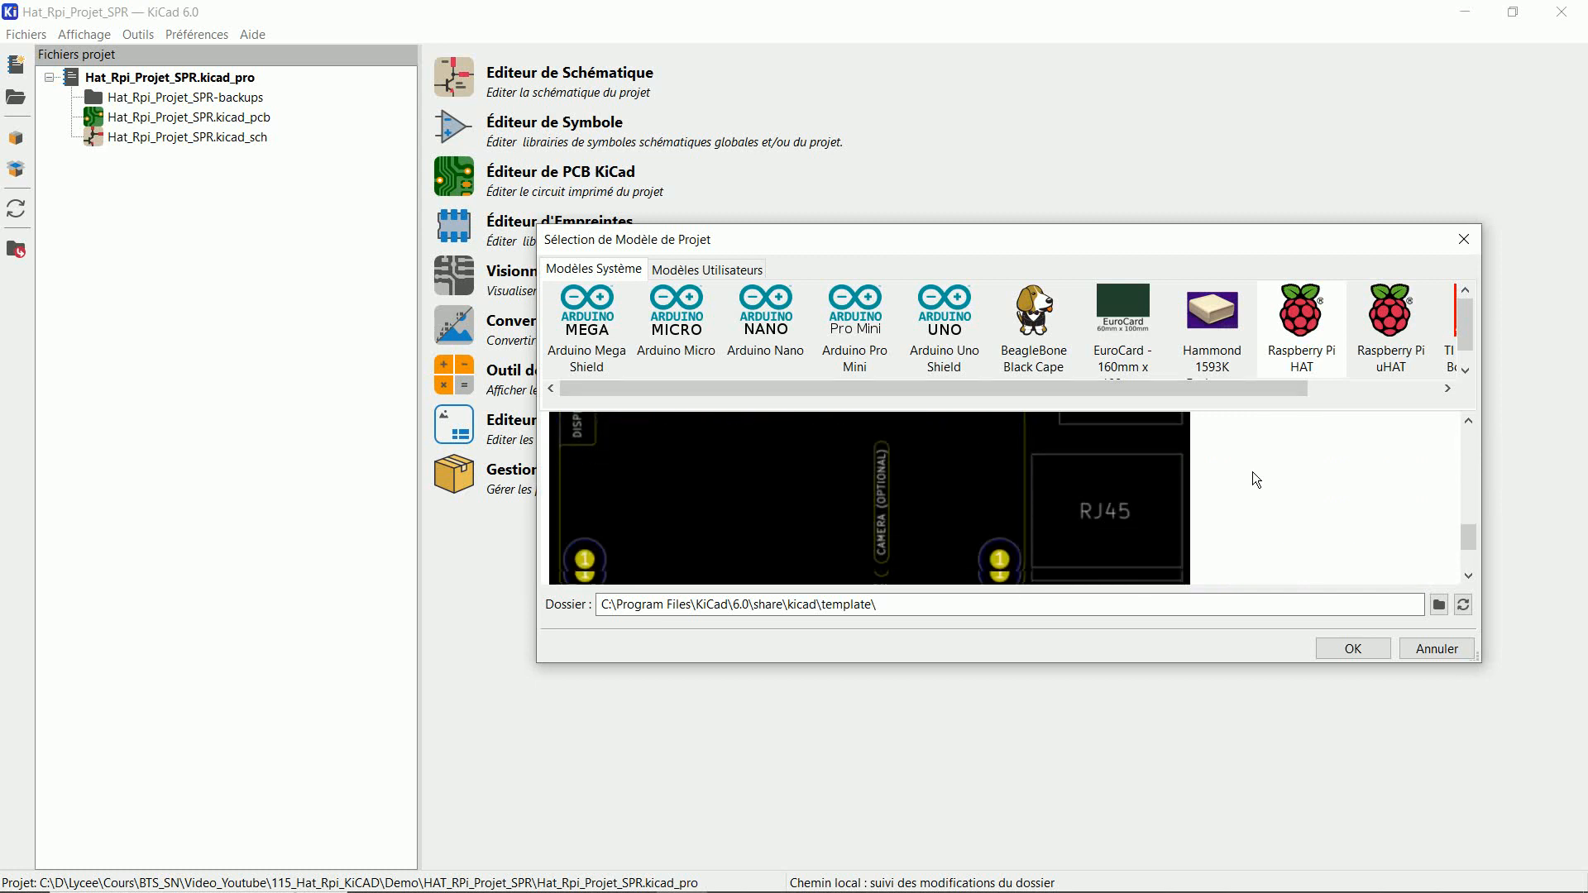
click(1361, 647)
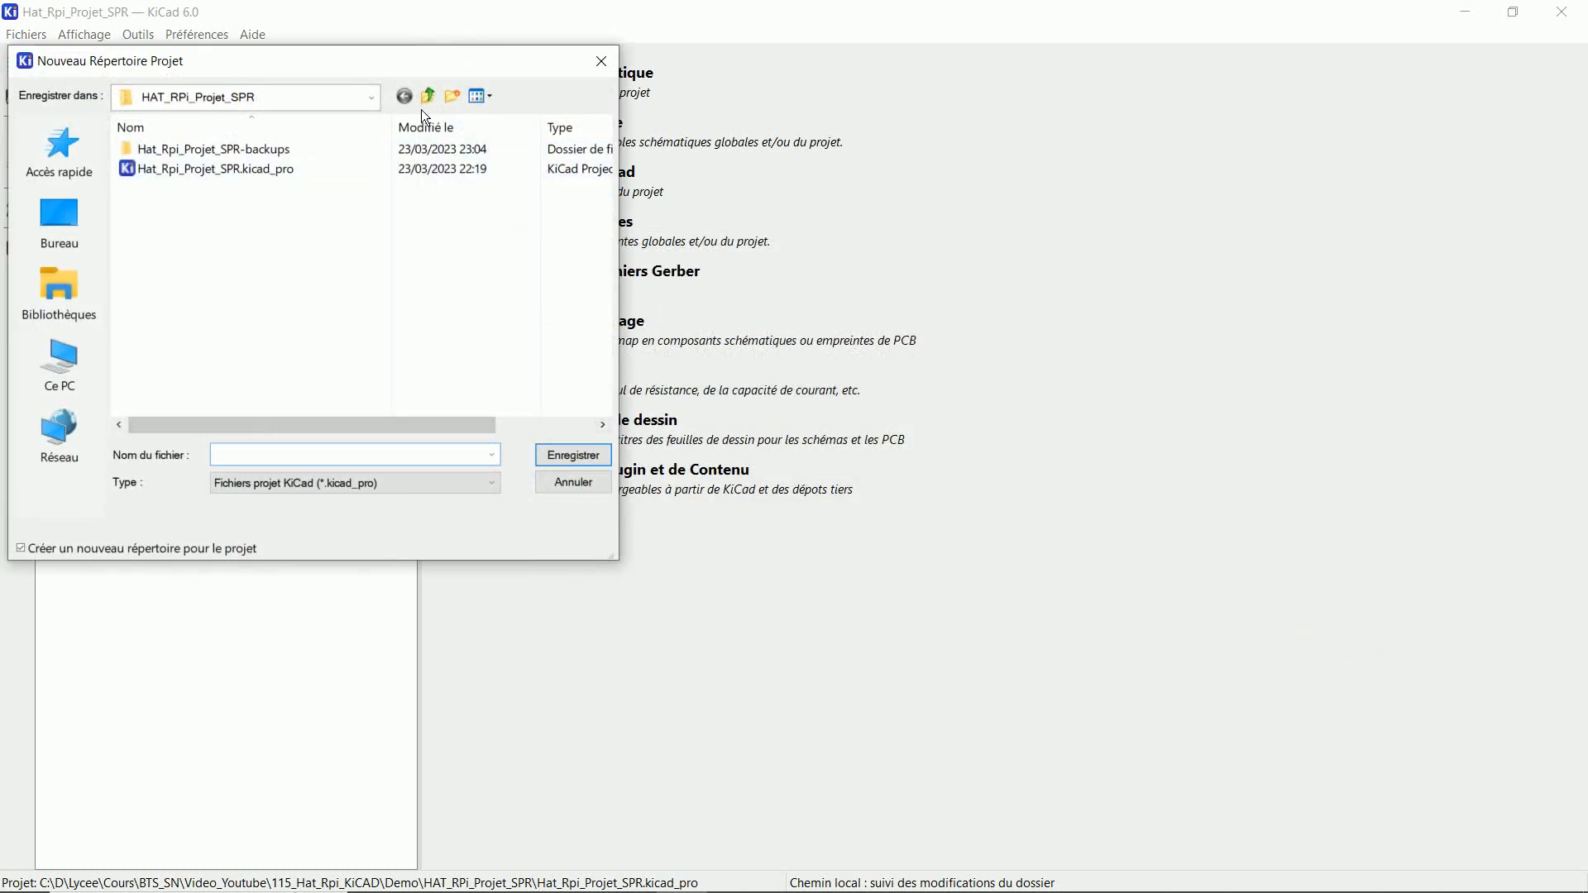
Save the new project as Projet_temporaire inside the Projet_temporaire folder of the Demo directory.
click(428, 96)
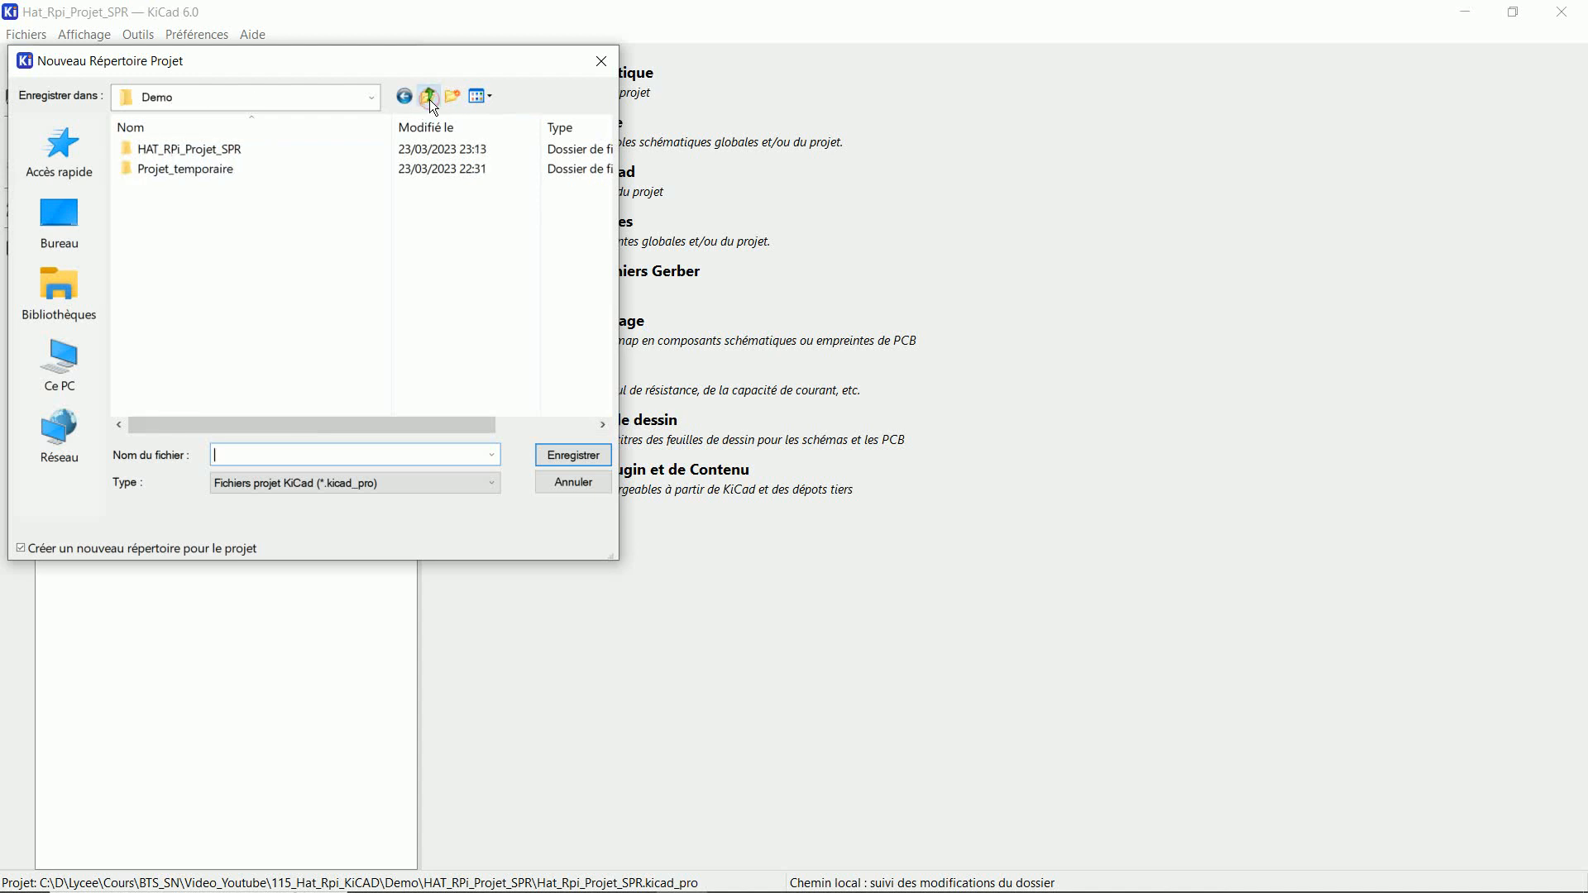
double_click(222, 174)
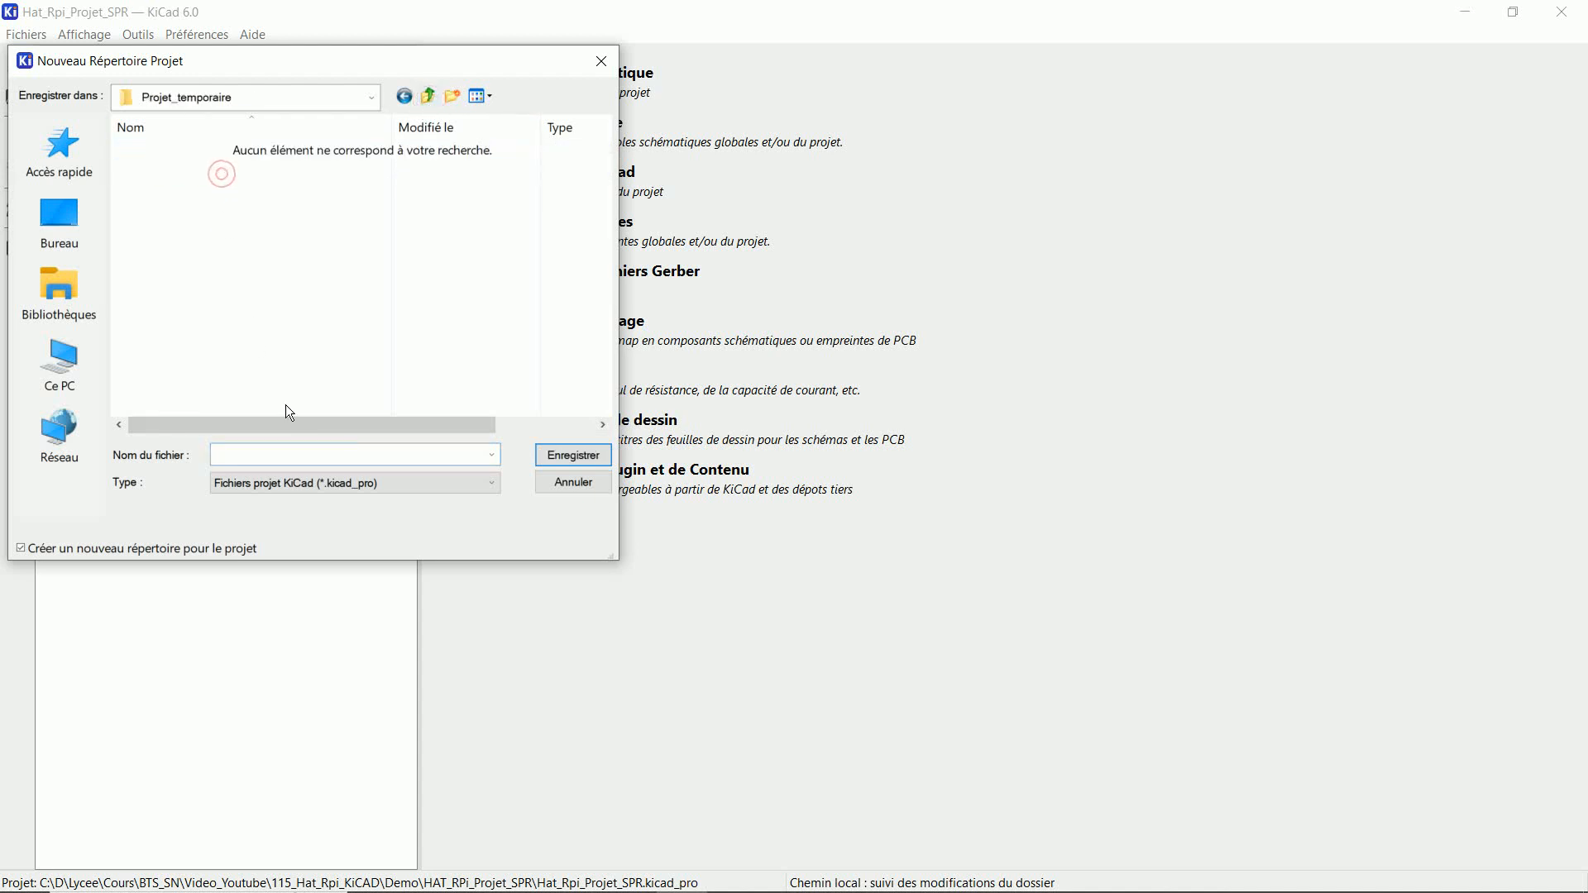
click(297, 452)
text(Projet_temporaire)
key(Return)
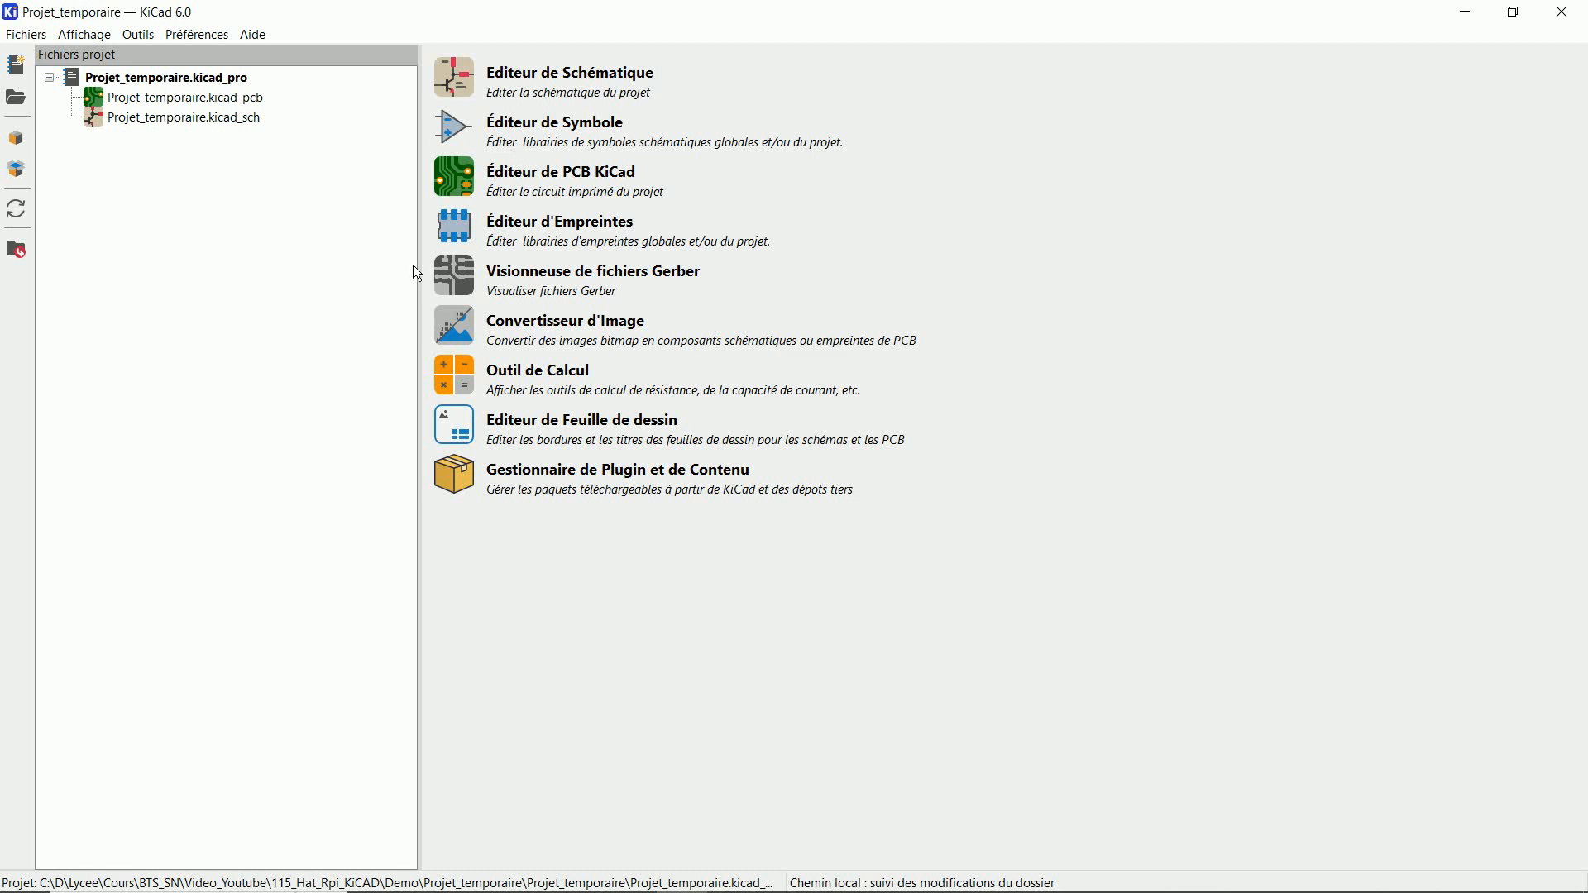
Look over the template's schematic, close it and open the project's board in the PCB editor.
click(463, 89)
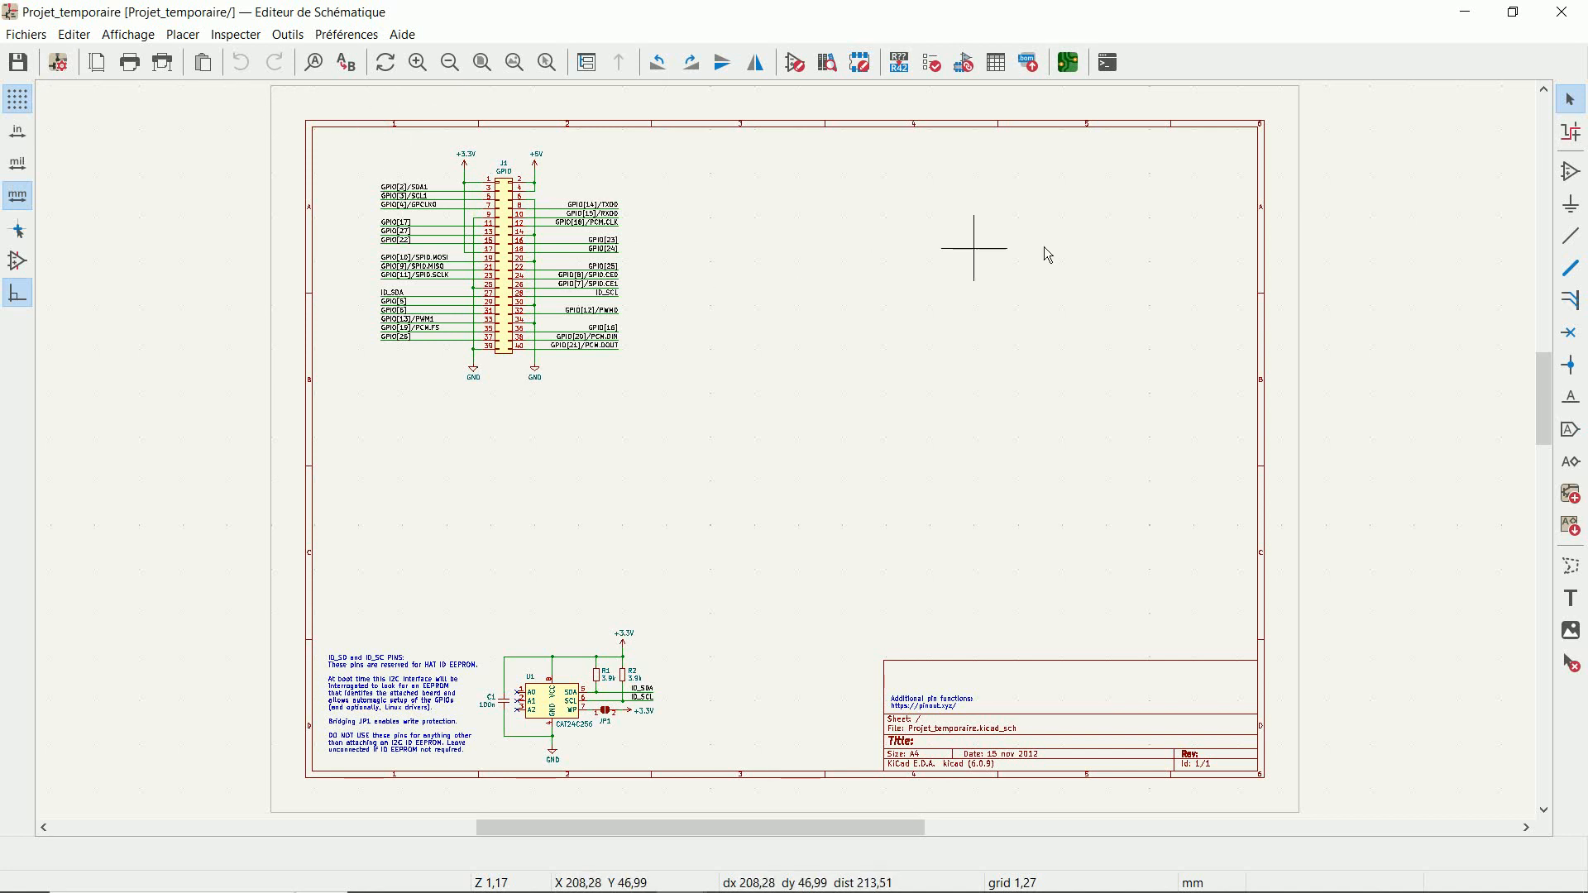
click(1562, 12)
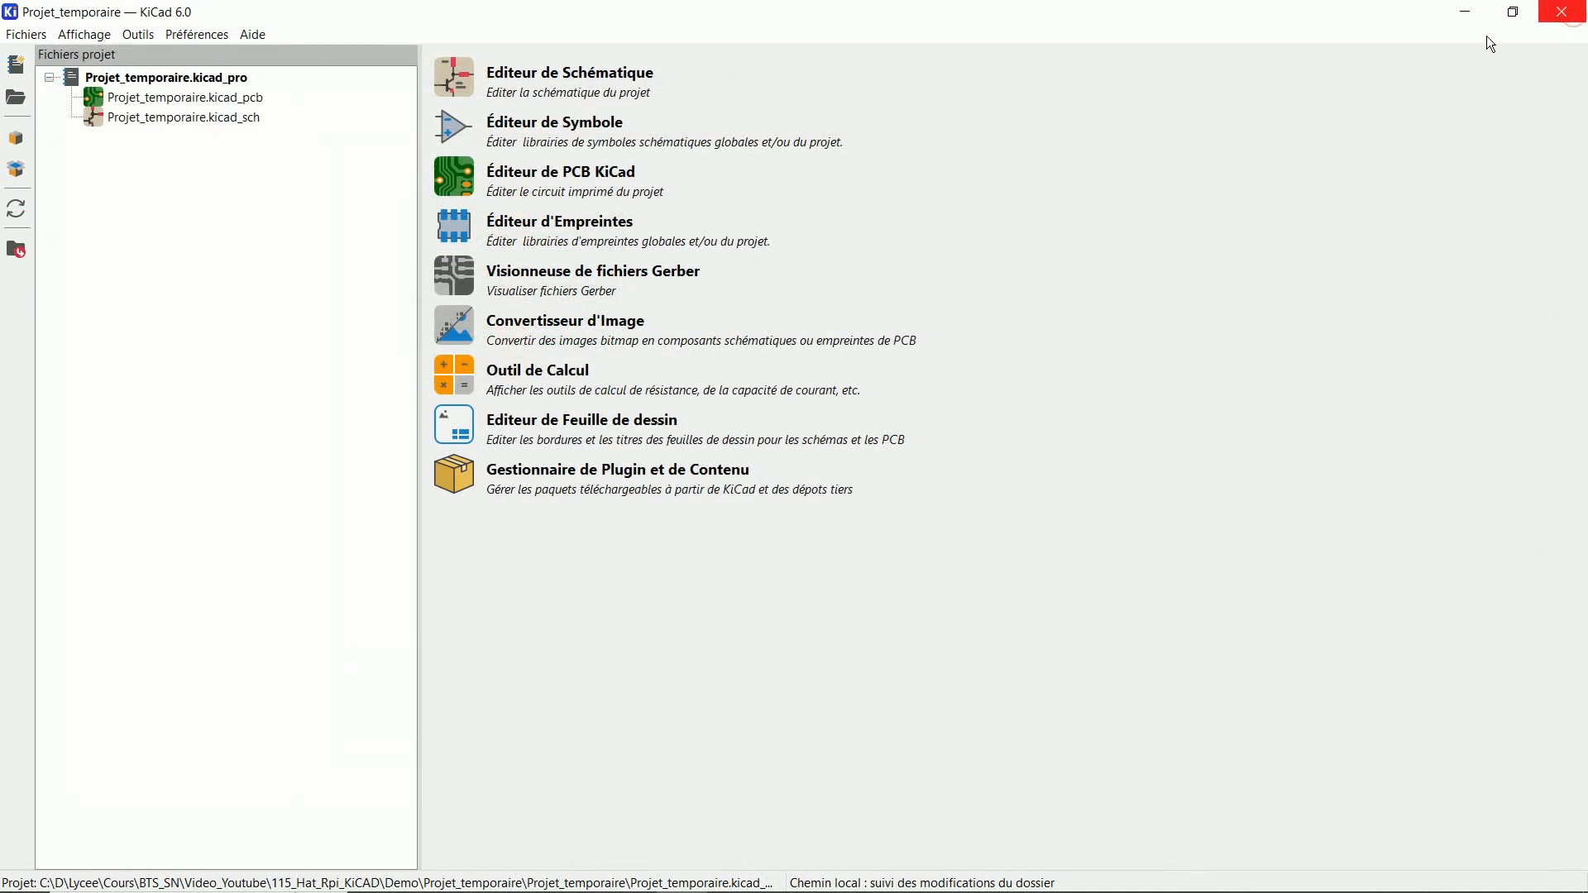
click(458, 180)
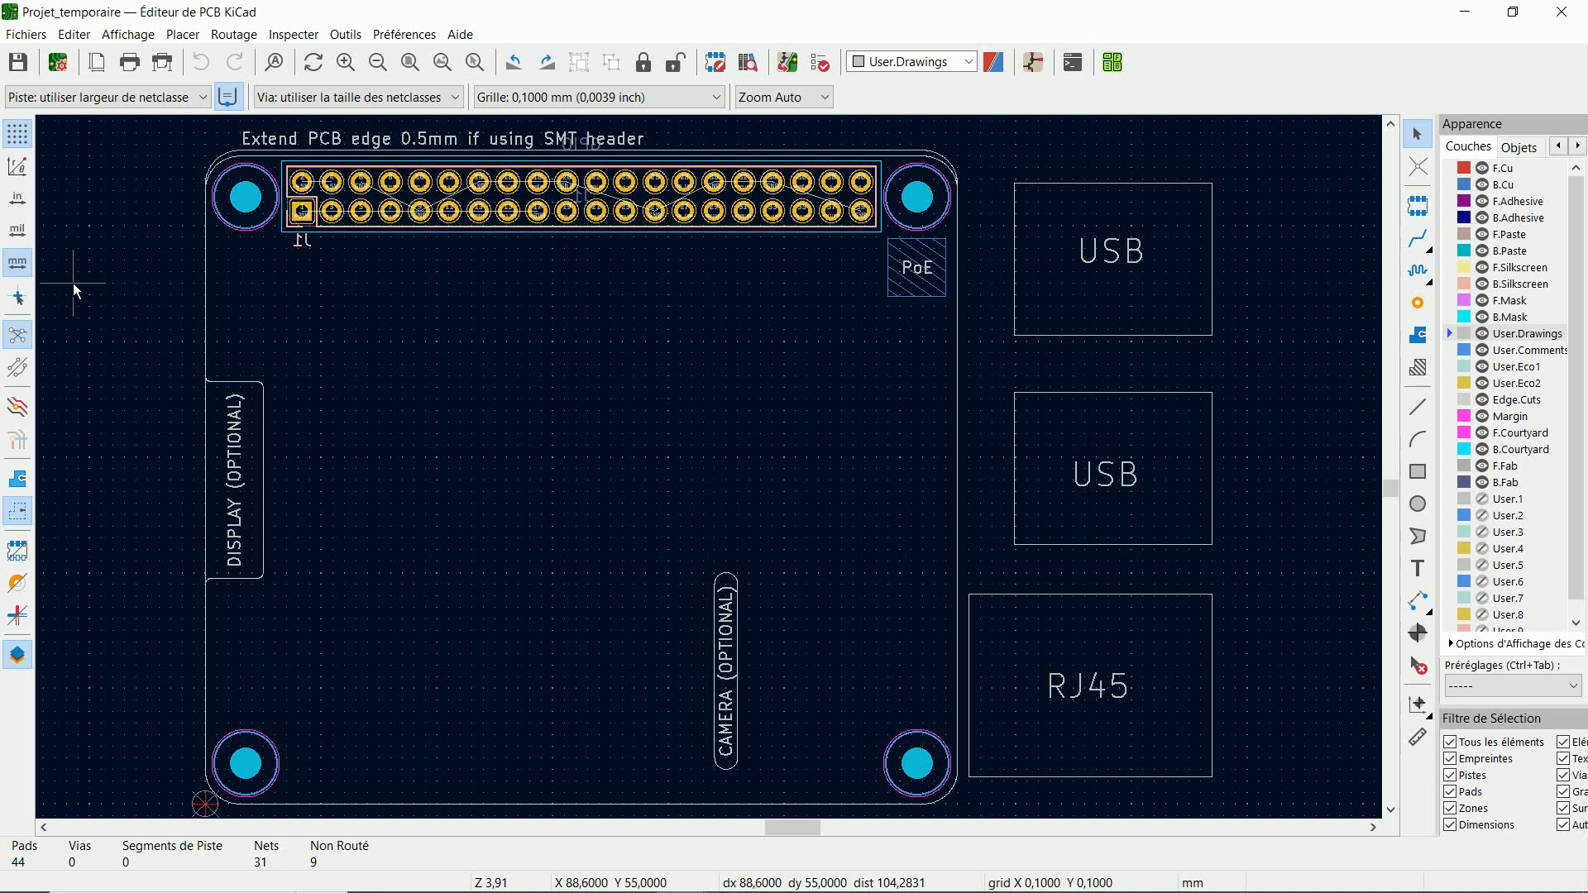
Examine the HAT board from both sides in the 3D viewer and close the viewer.
click(129, 35)
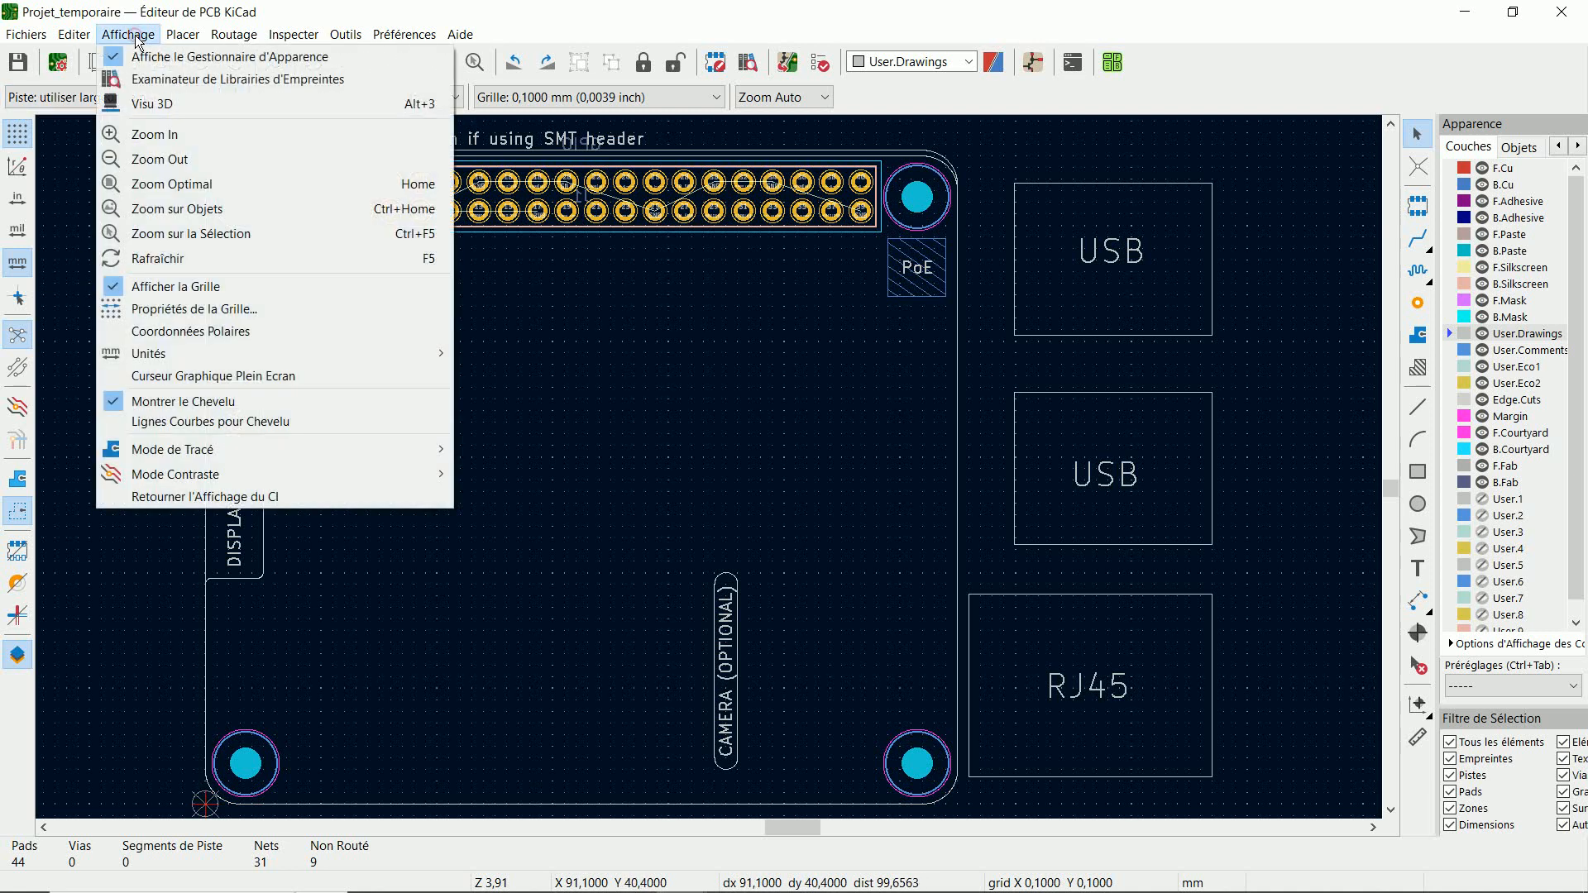
click(165, 103)
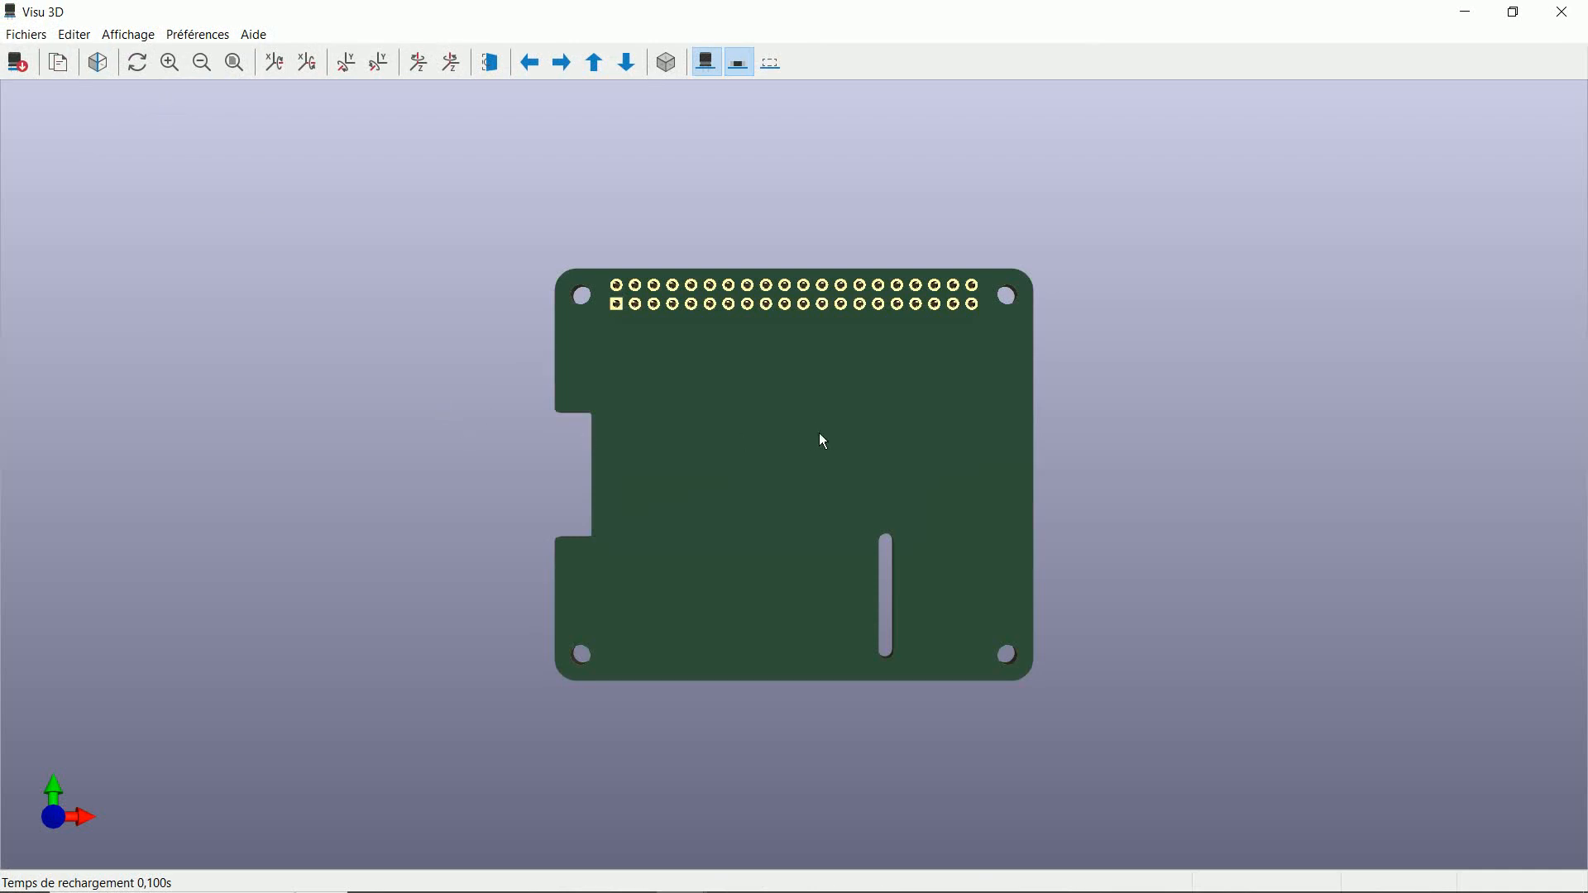
scroll(819, 432, up, 3)
drag(783, 443, 672, 421)
scroll(887, 425, down, 3)
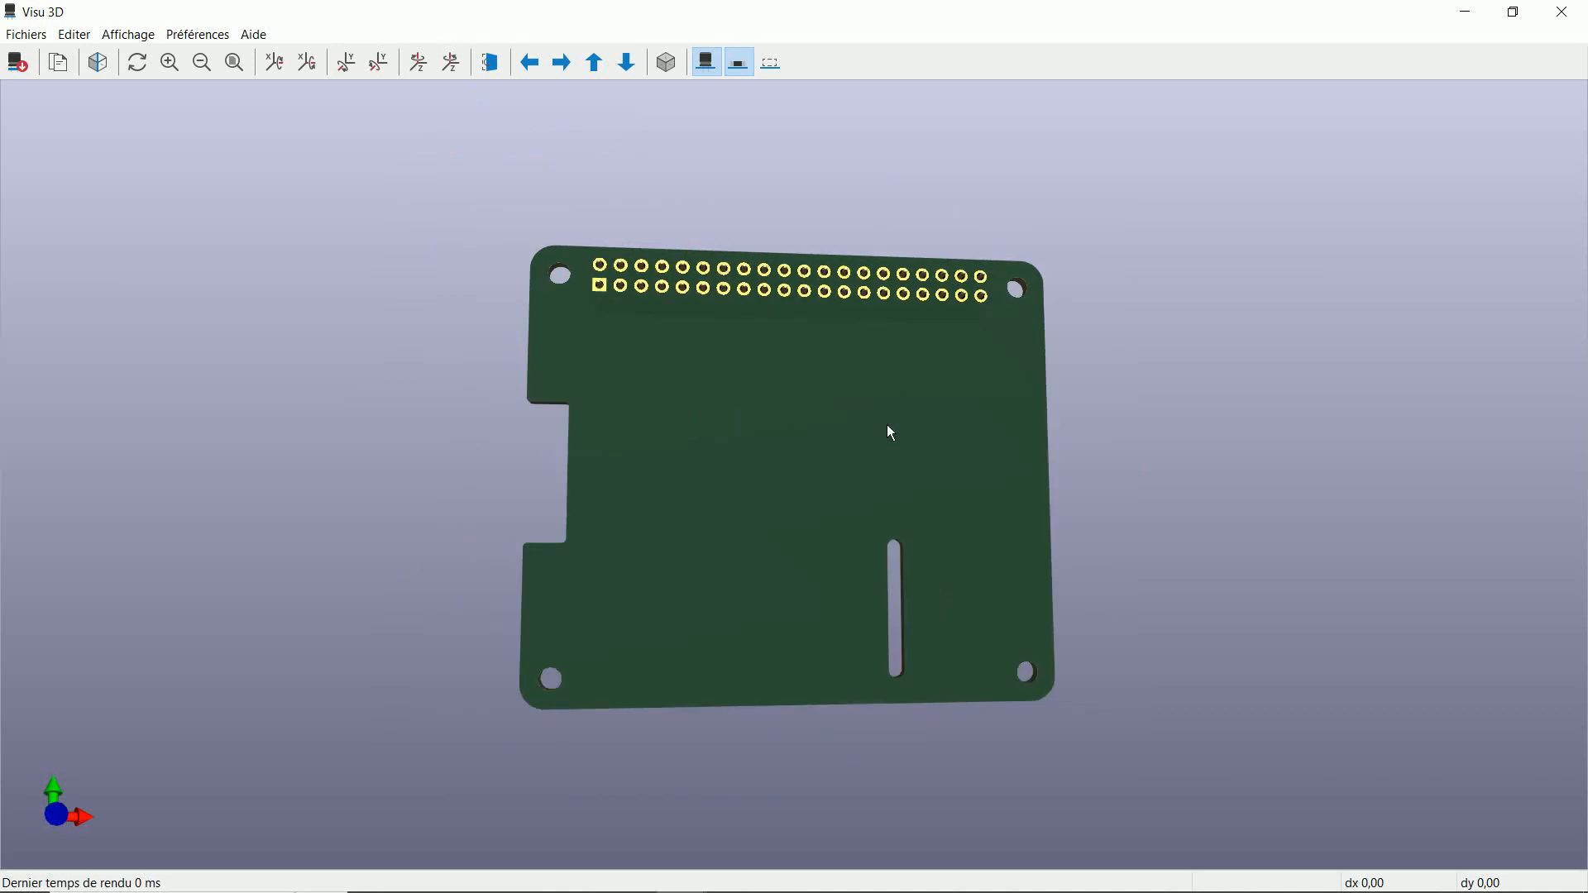
drag(1321, 377, 103, 524)
drag(606, 521, 125, 569)
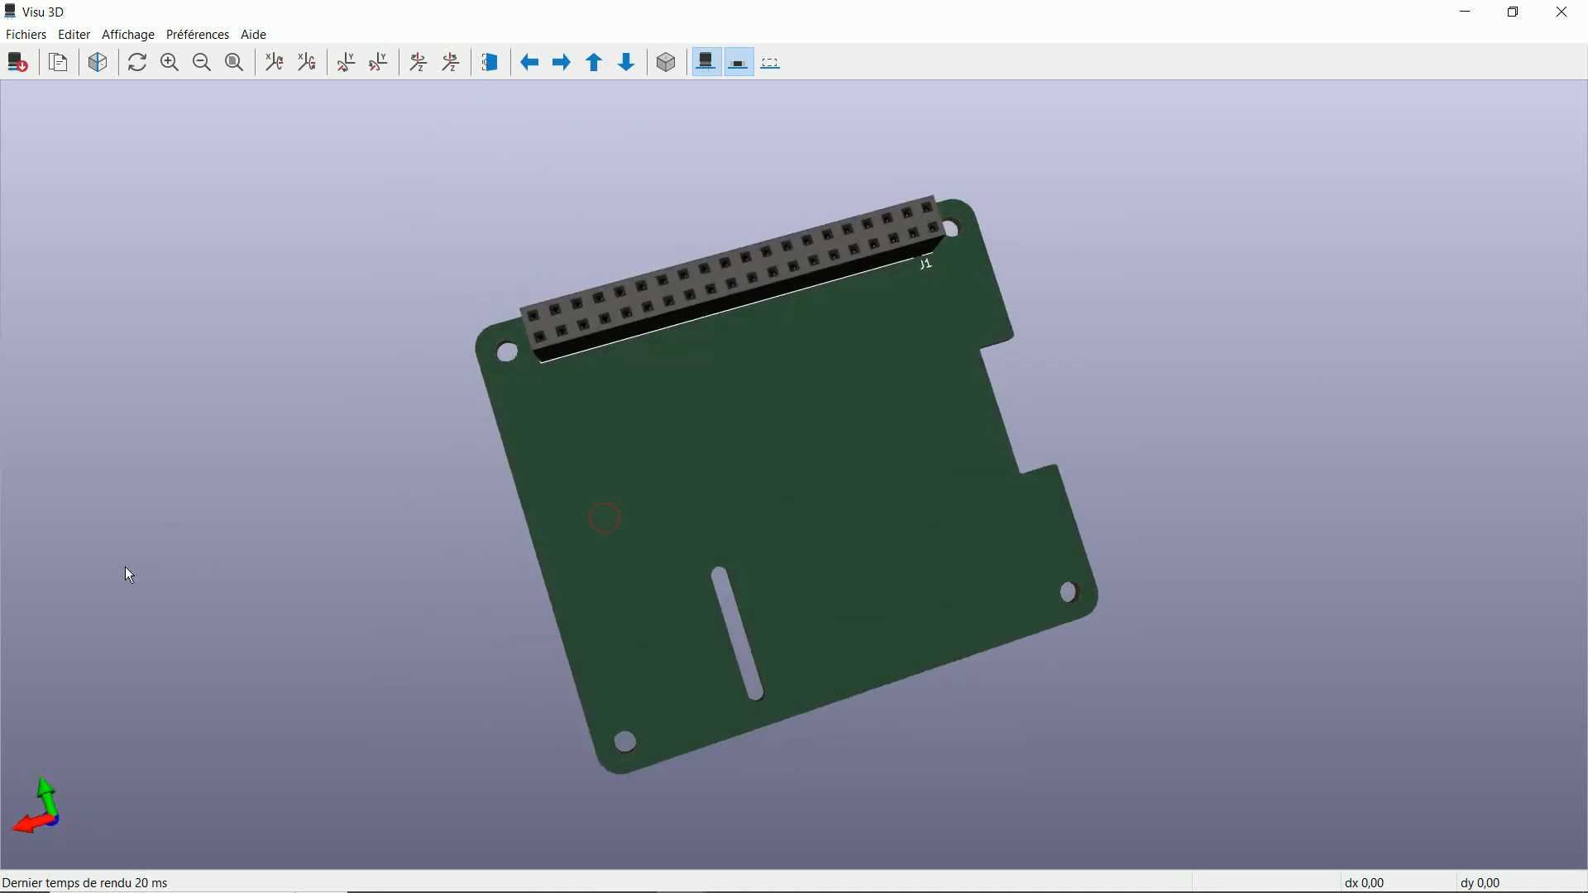
drag(267, 552, 1180, 455)
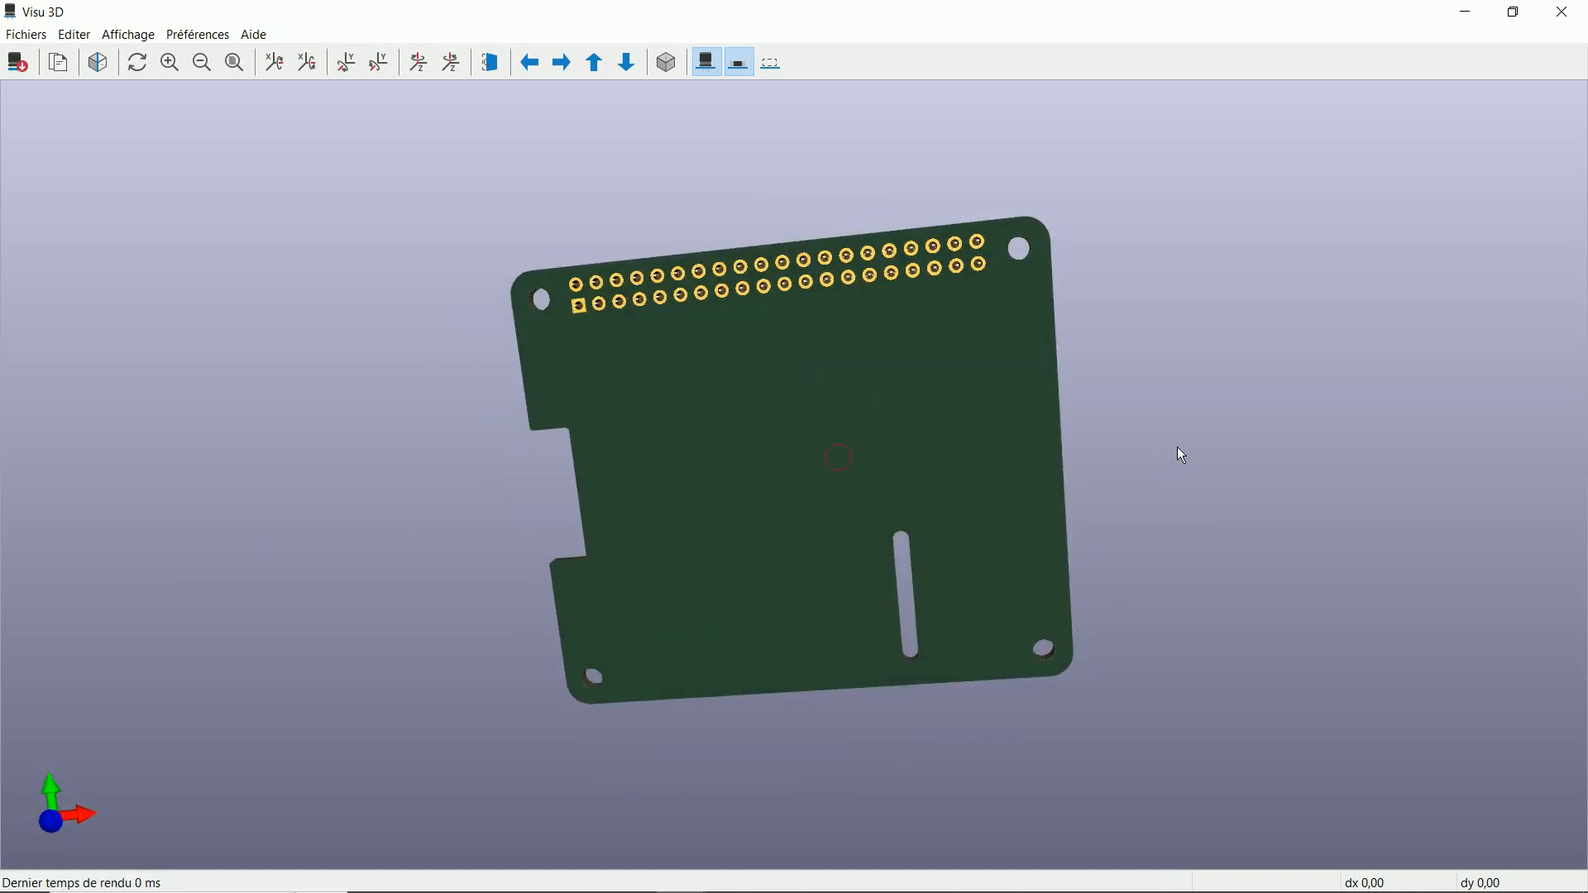
click(1562, 12)
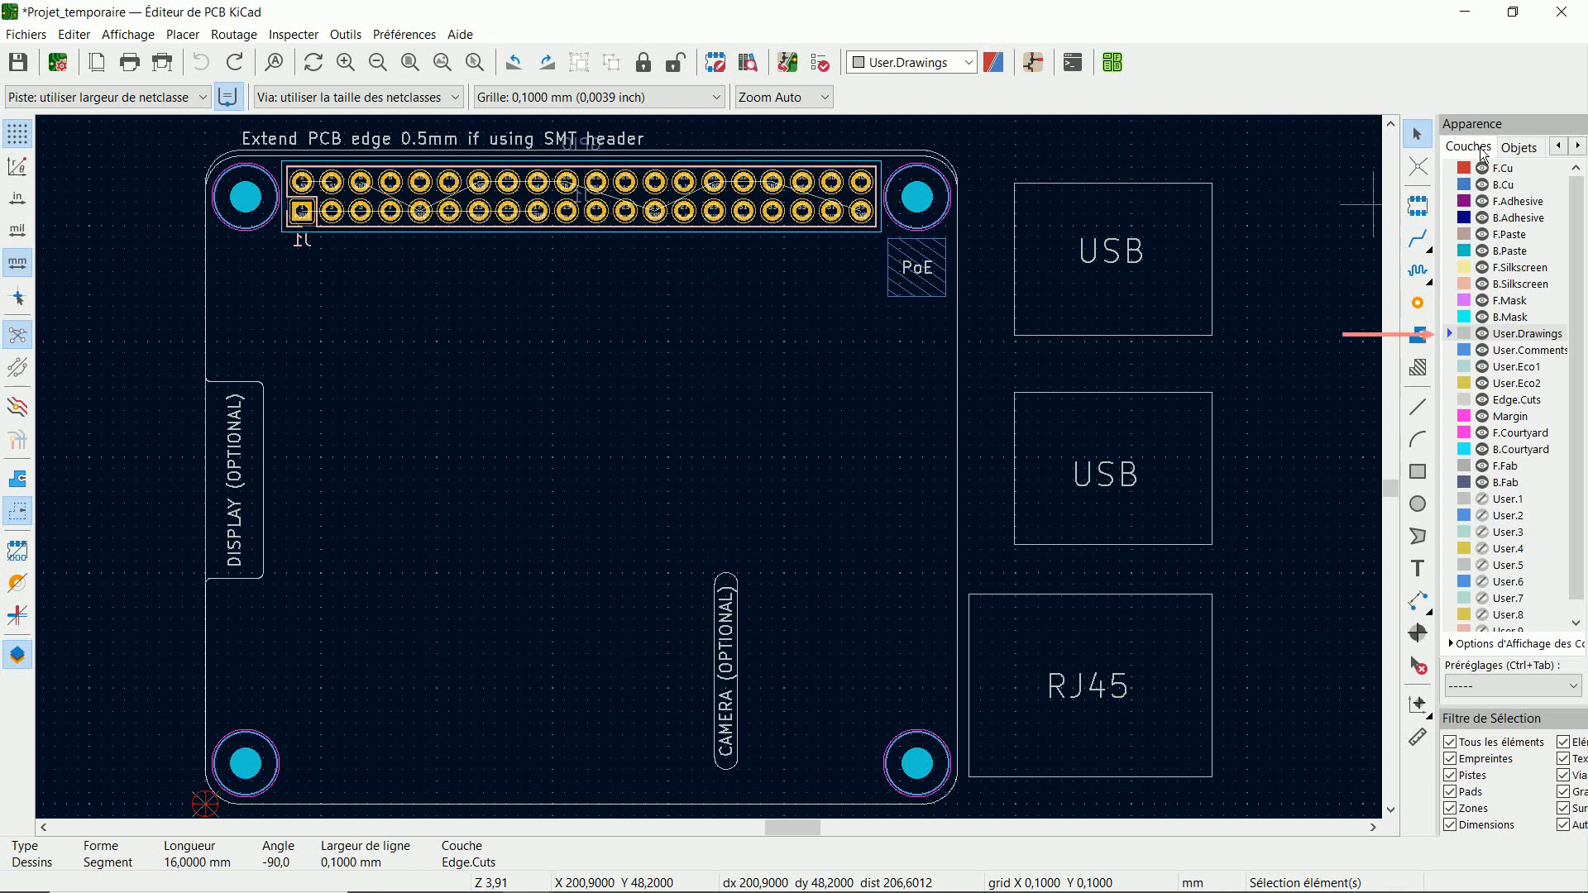
Hide the User.Drawings layer and delete the hatched PoE rule area beneath the upper-right mounting hole.
click(1482, 333)
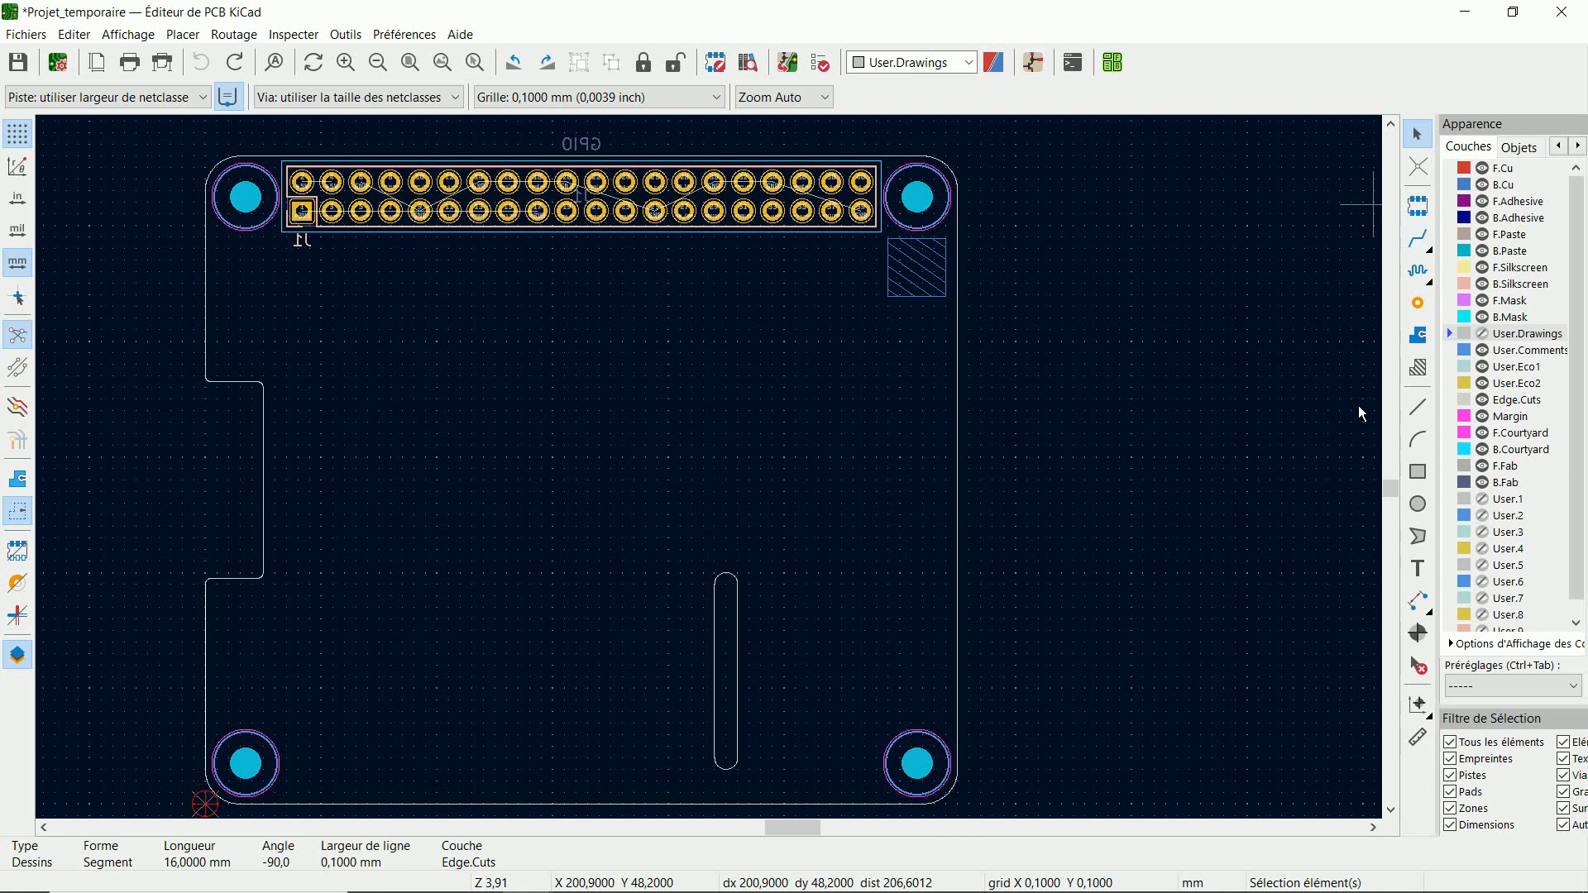
click(927, 244)
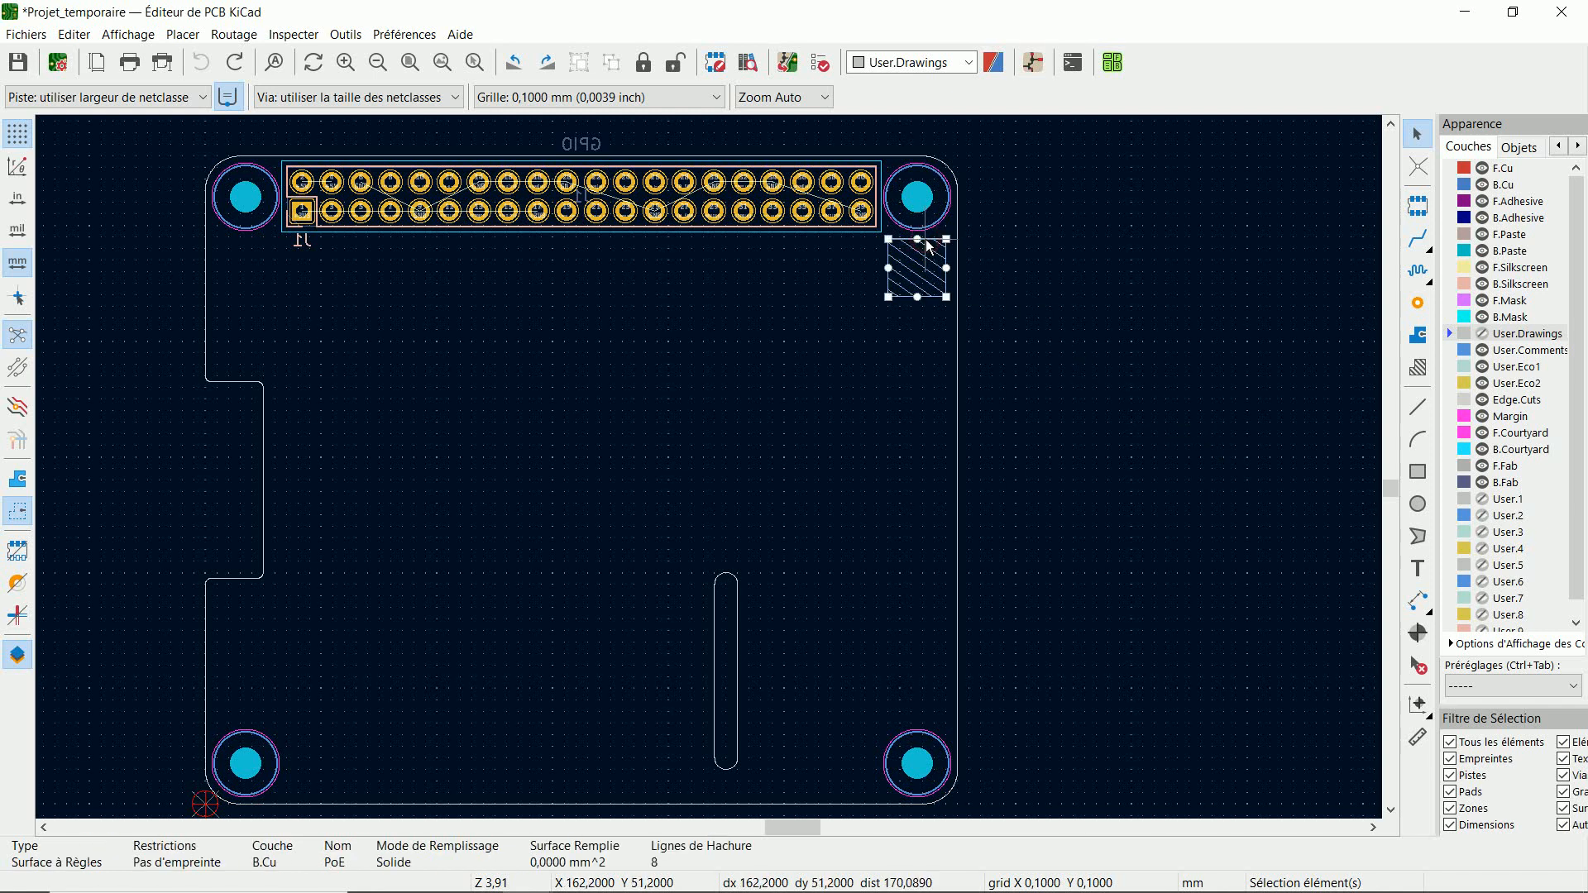
key(Delete)
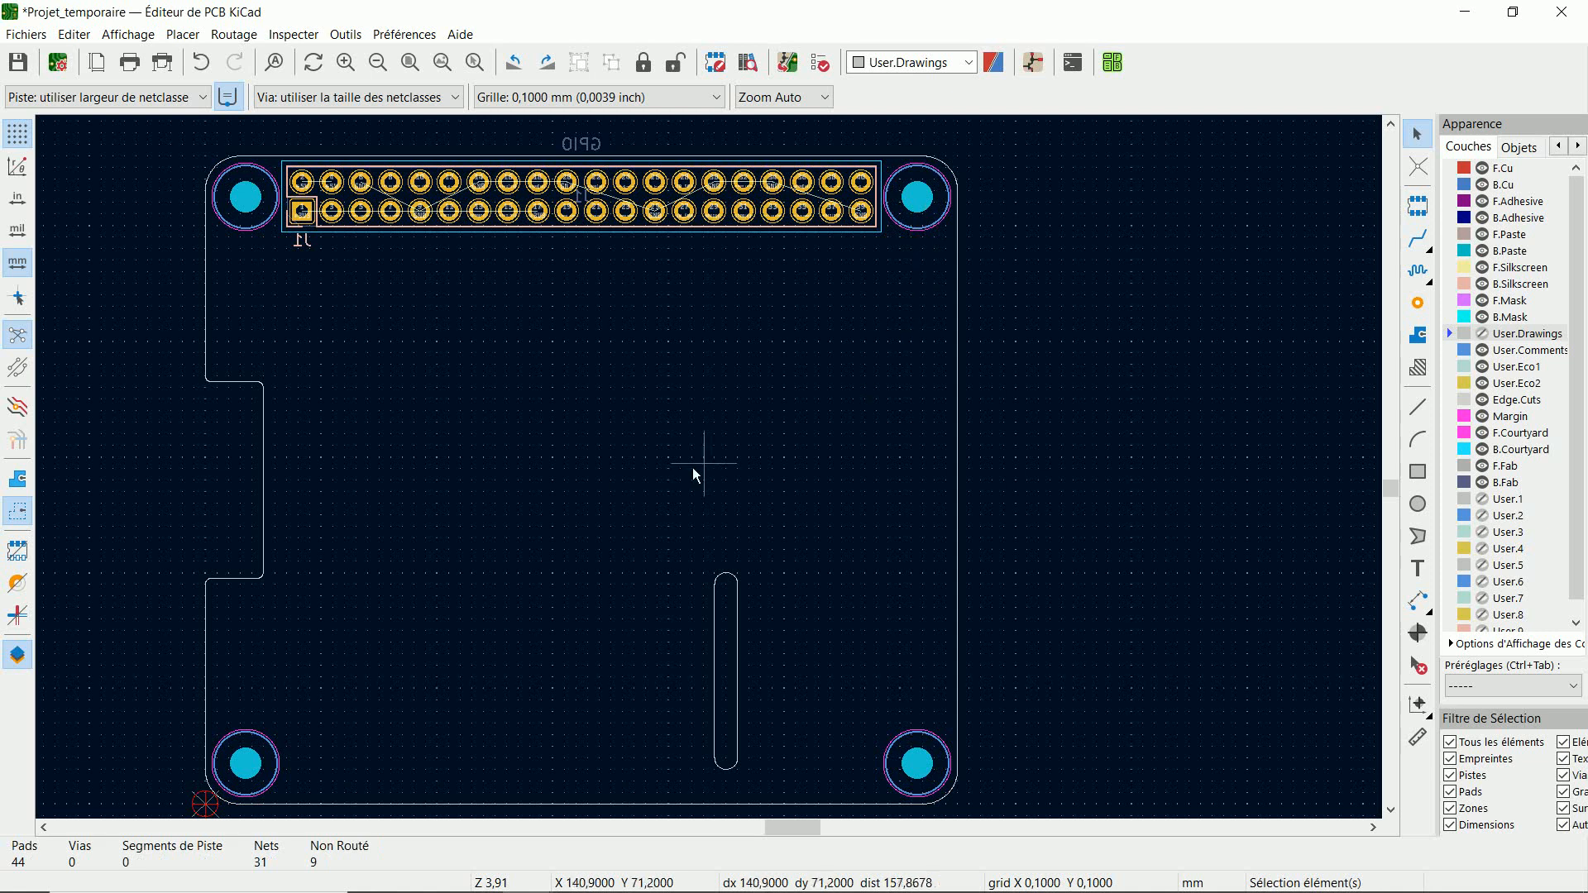
Delete the display cutout from the board outline and stretch the lower-left vertical edge segment upward to about 33.3 mm to bridge the gap.
drag(152, 361, 290, 590)
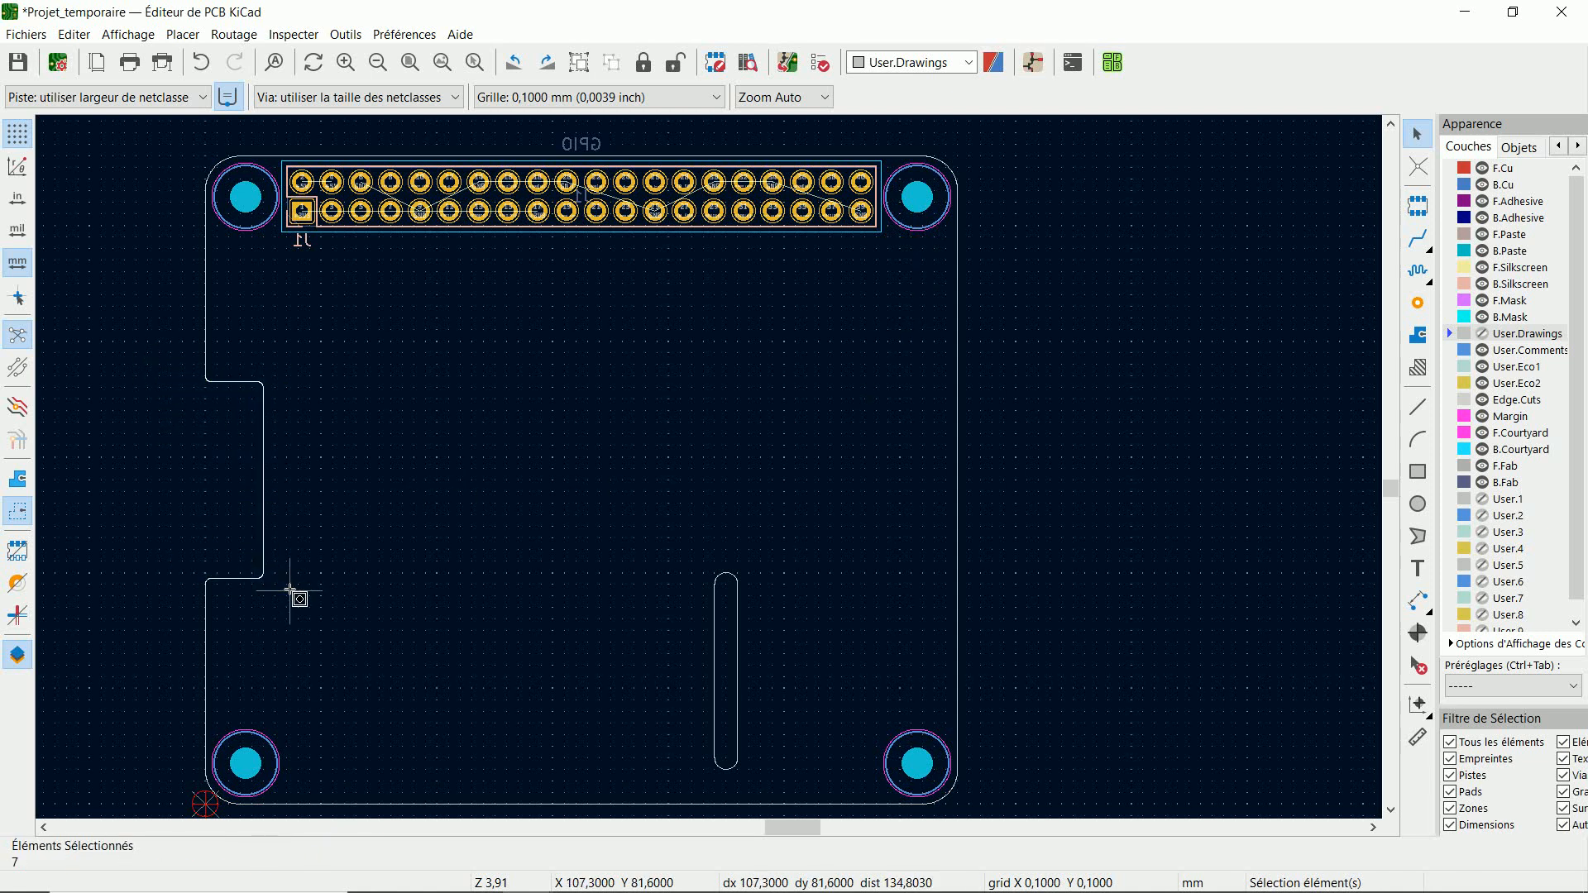
key(Delete)
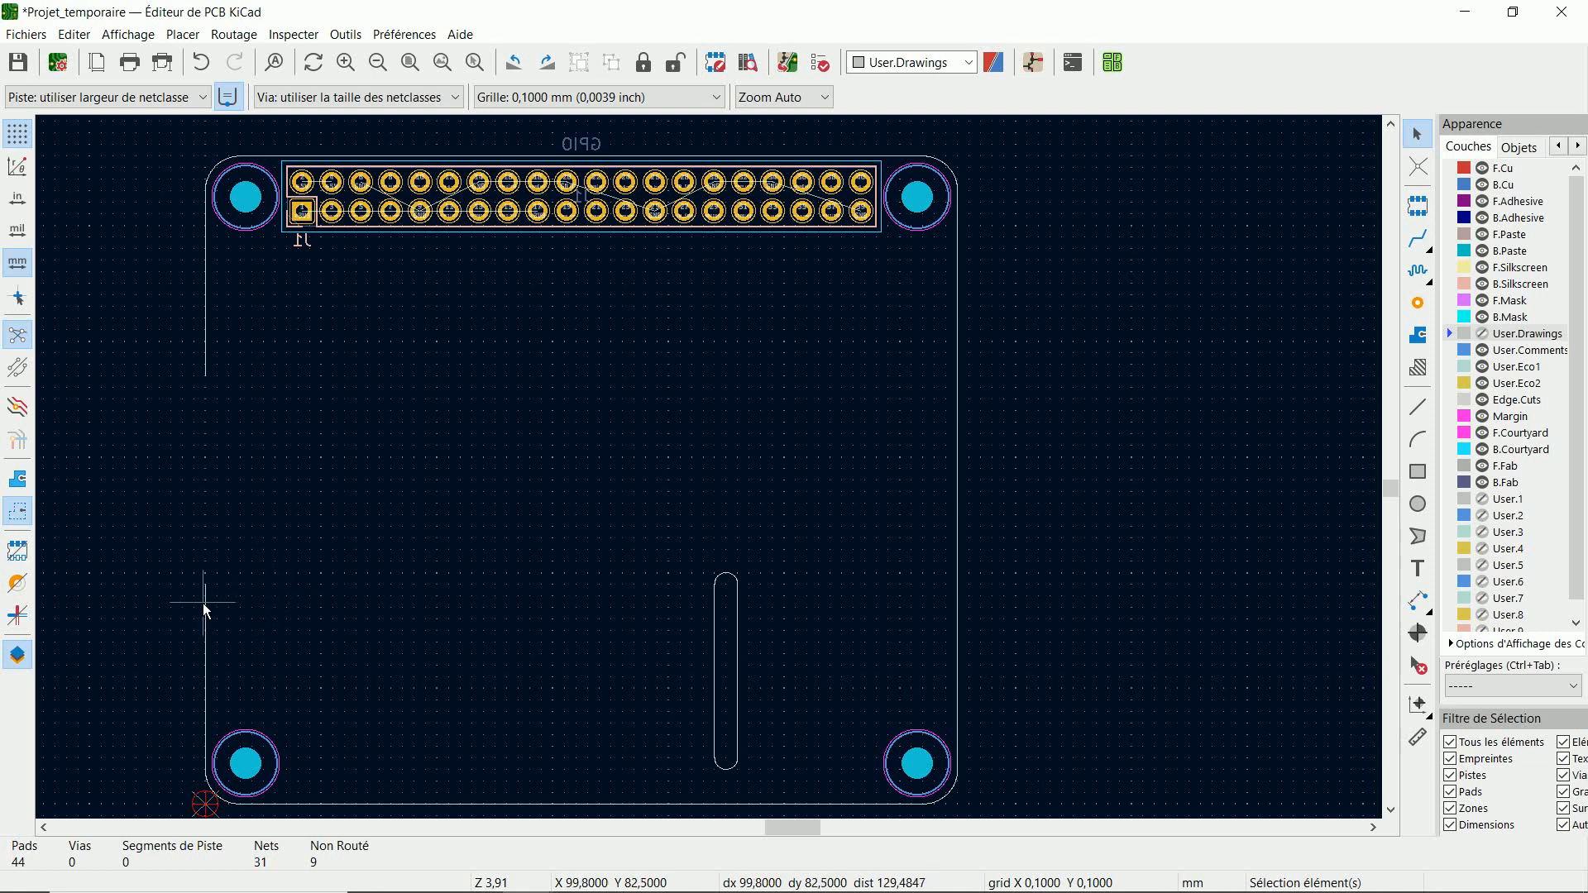
scroll(202, 602, up, 2)
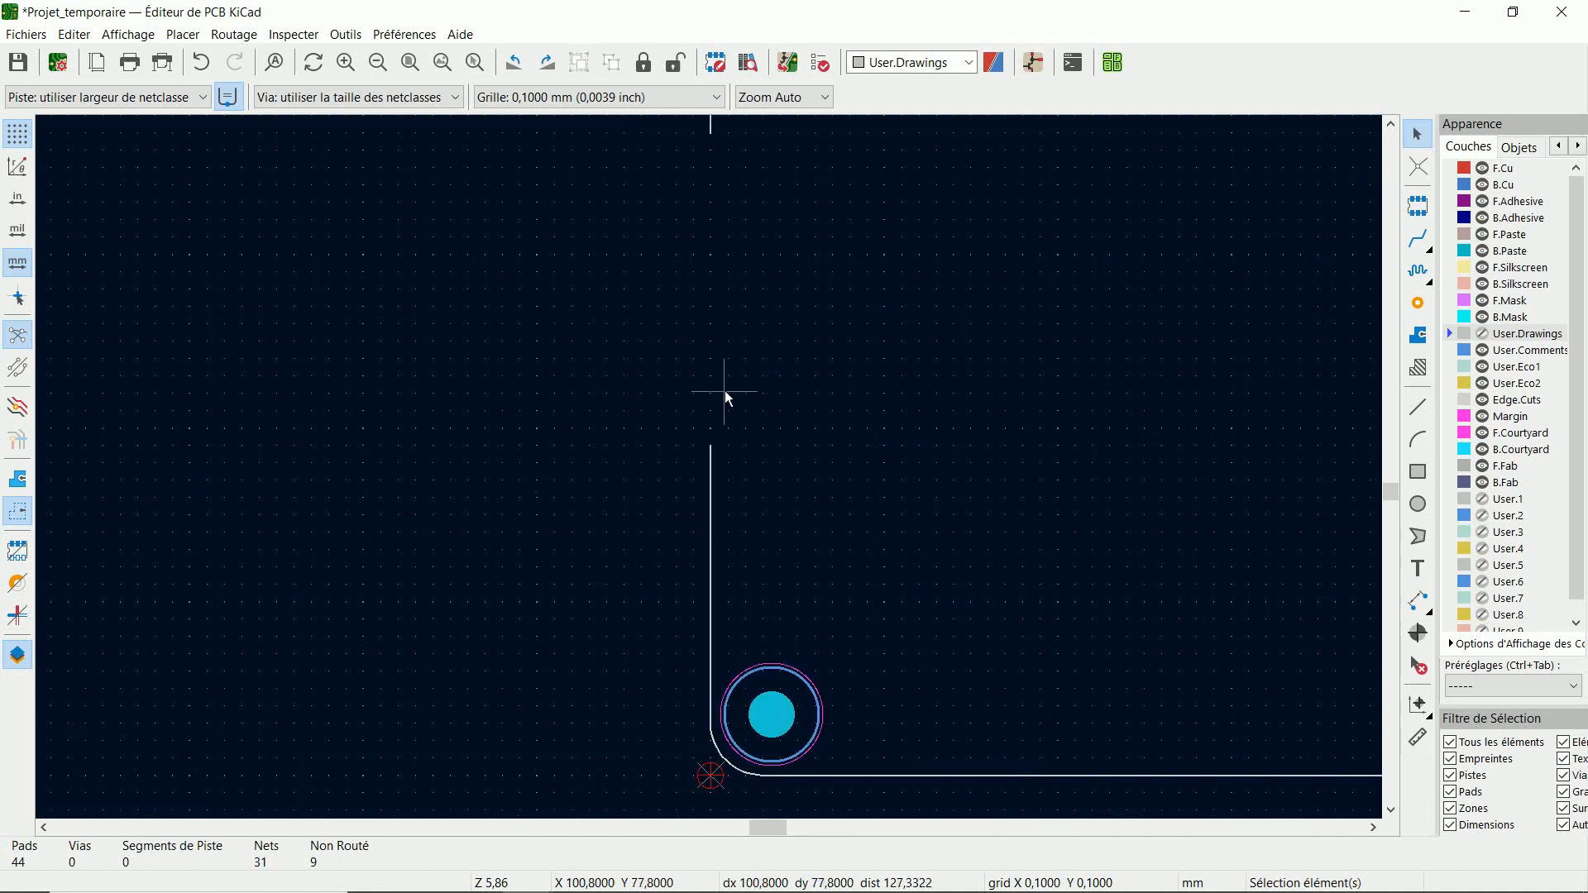
click(709, 460)
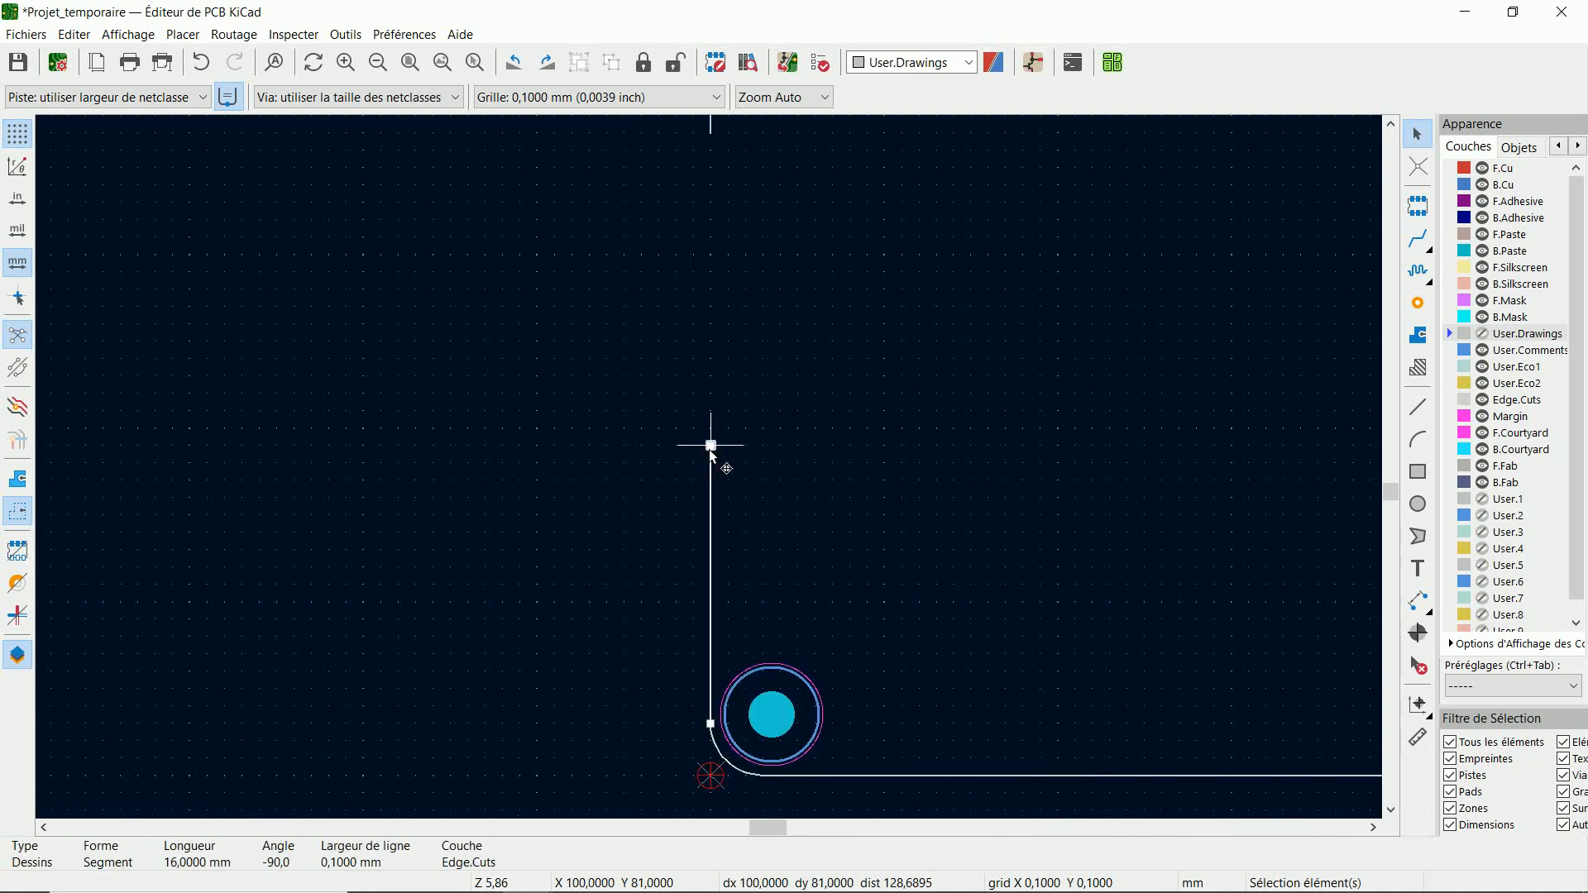
drag(710, 446, 710, 146)
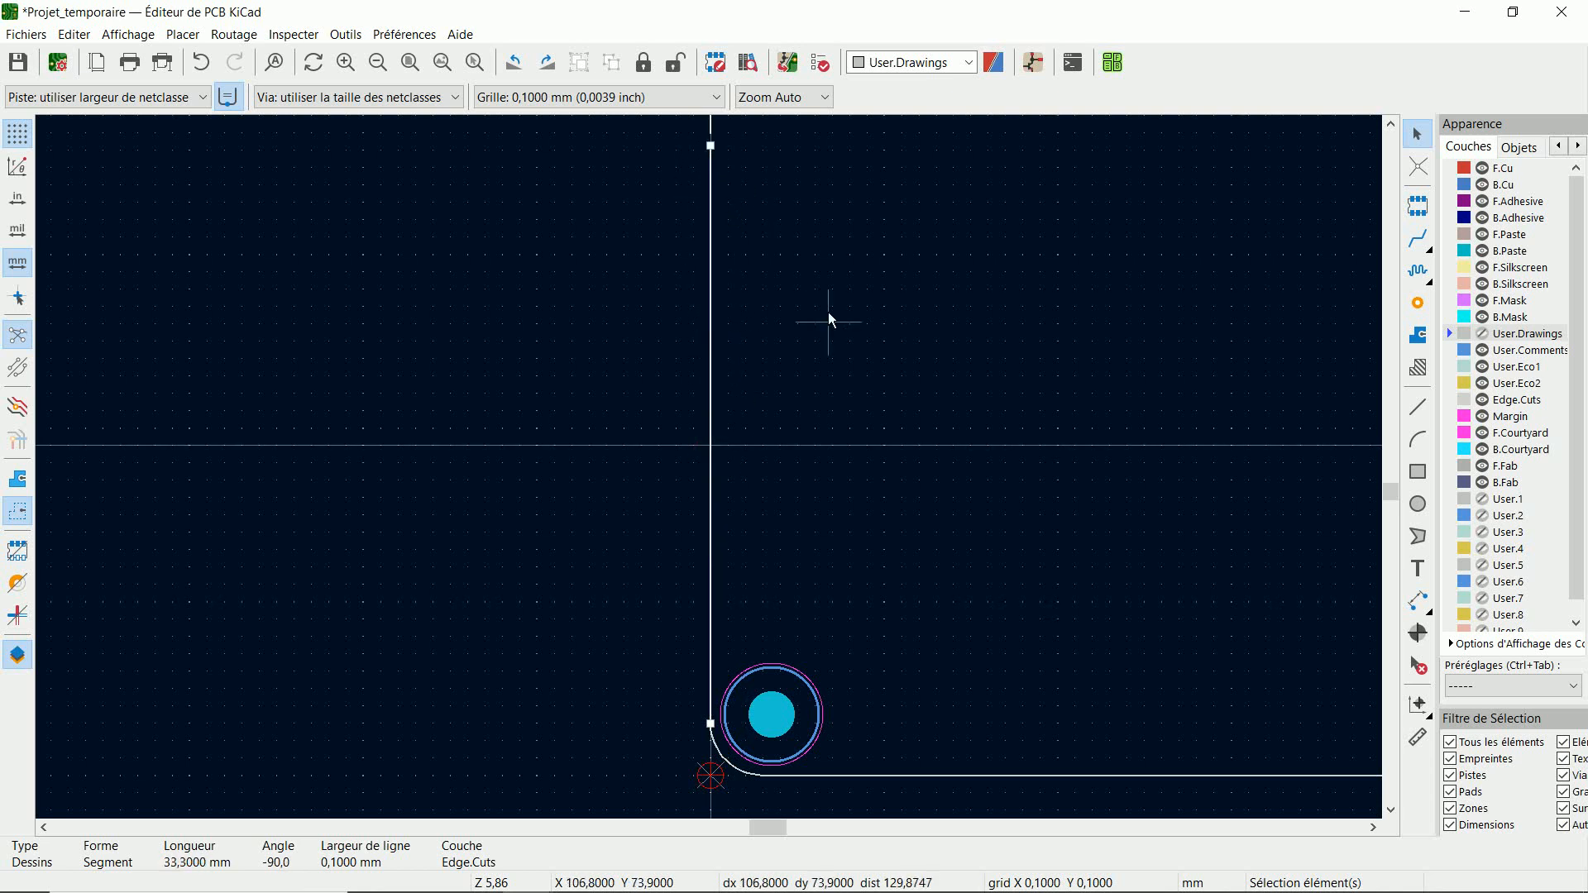
Check the modified board outline in the 3D viewer and return to the board layout.
scroll(829, 365, down, 5)
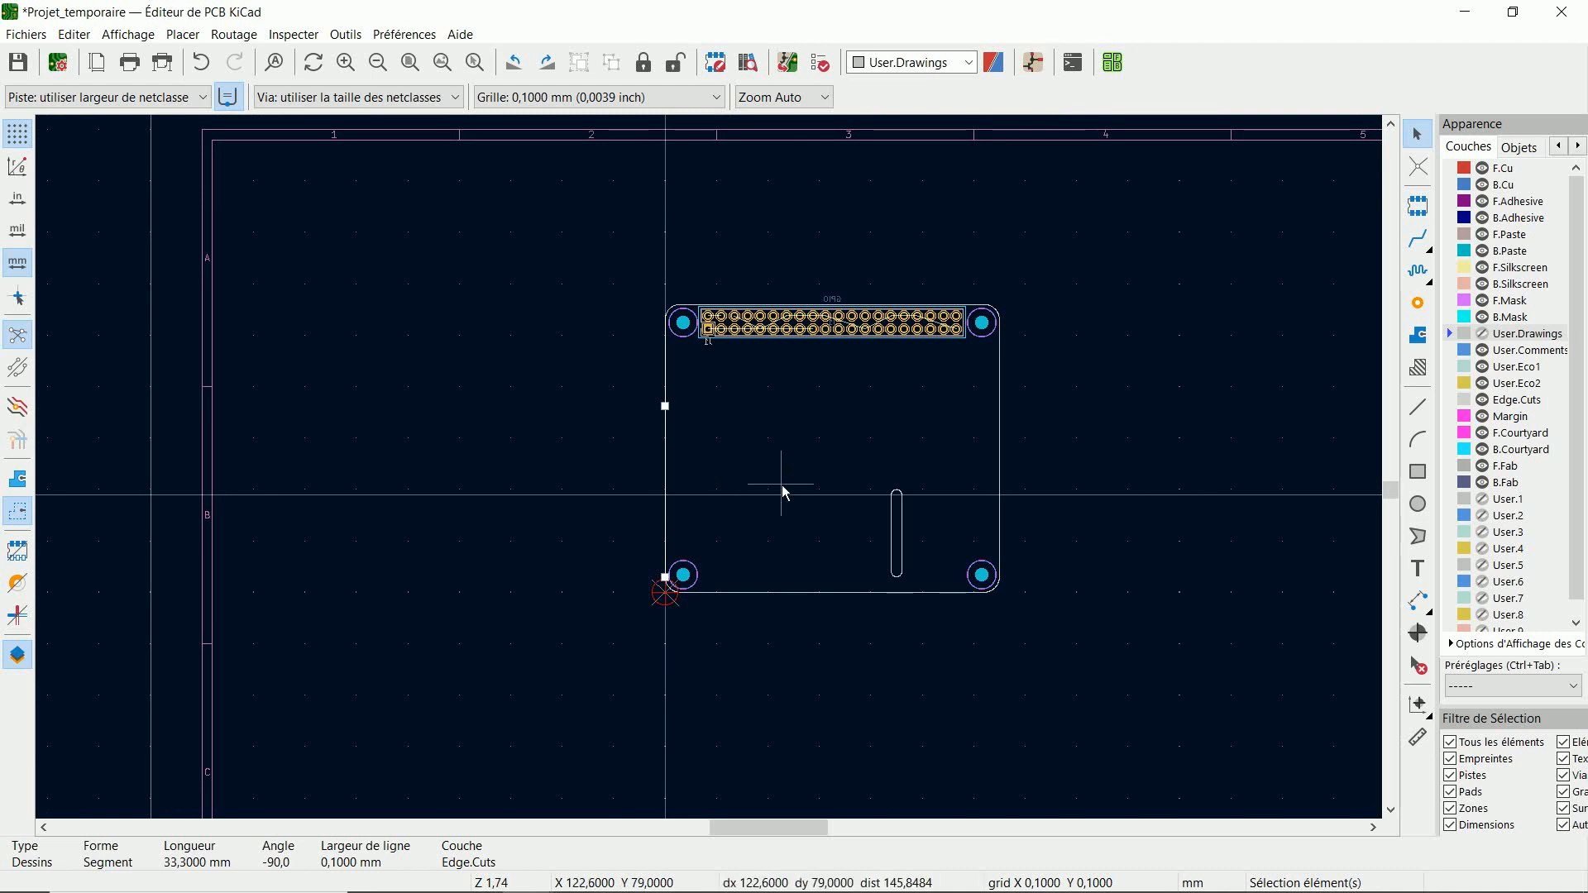
click(129, 35)
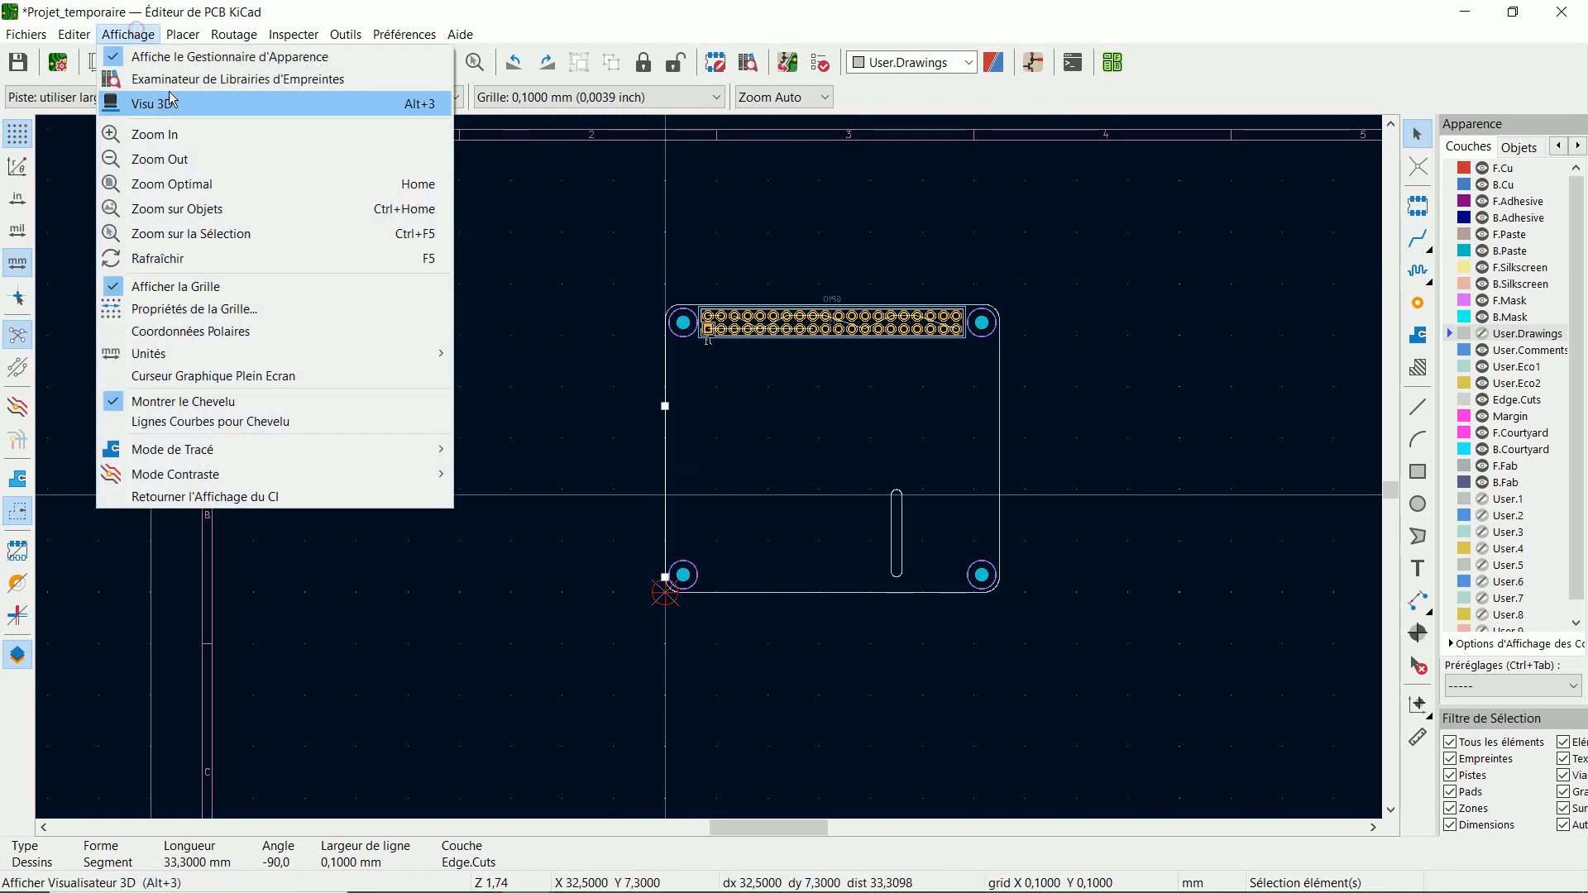
click(177, 104)
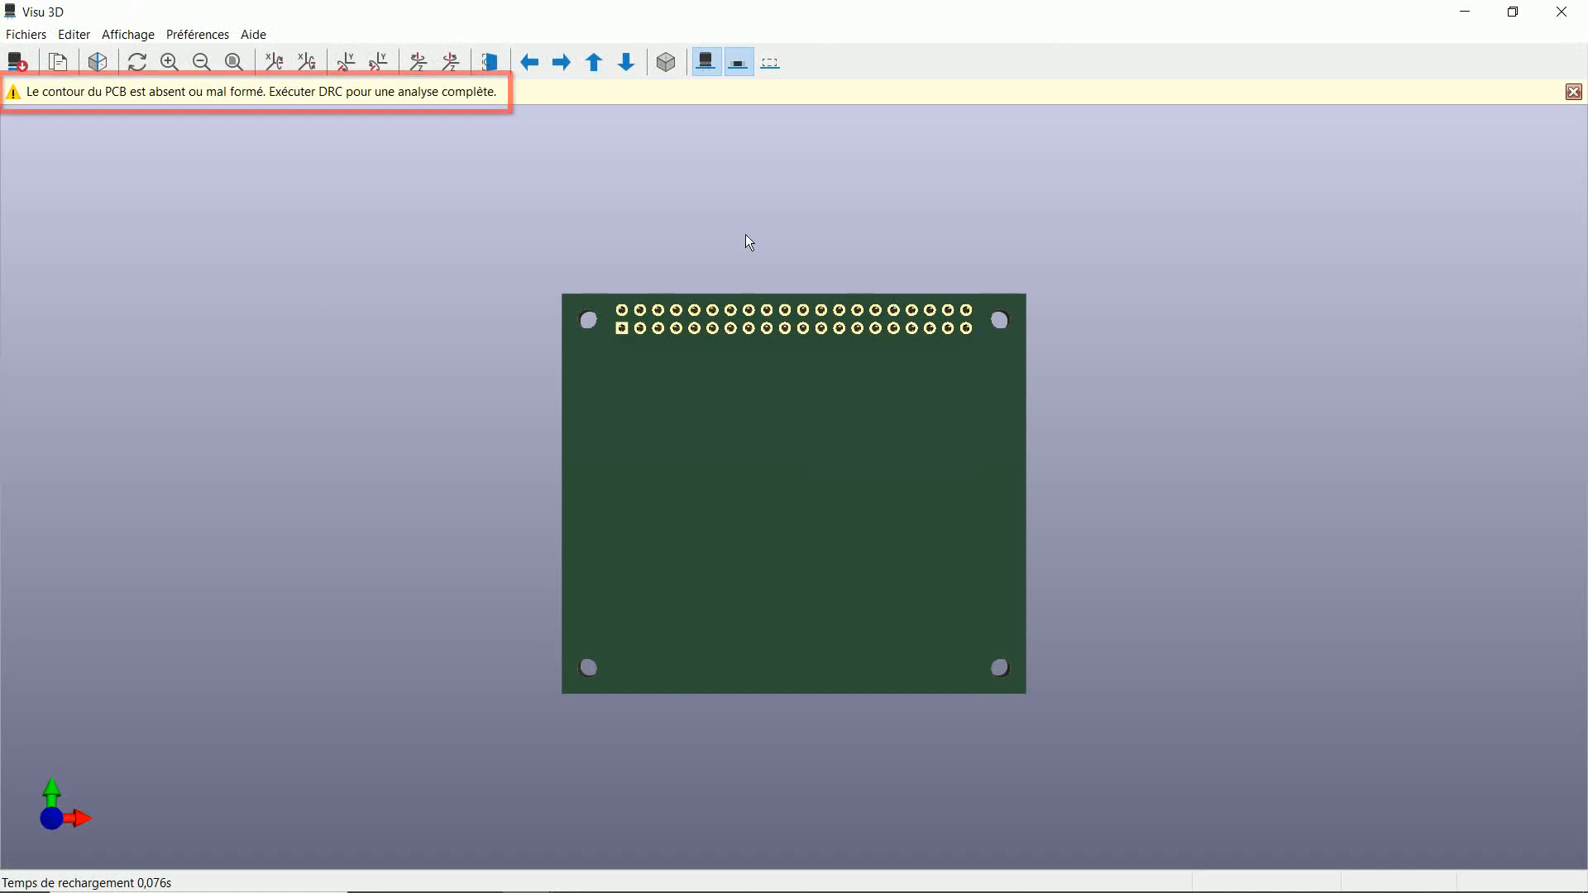
click(1560, 12)
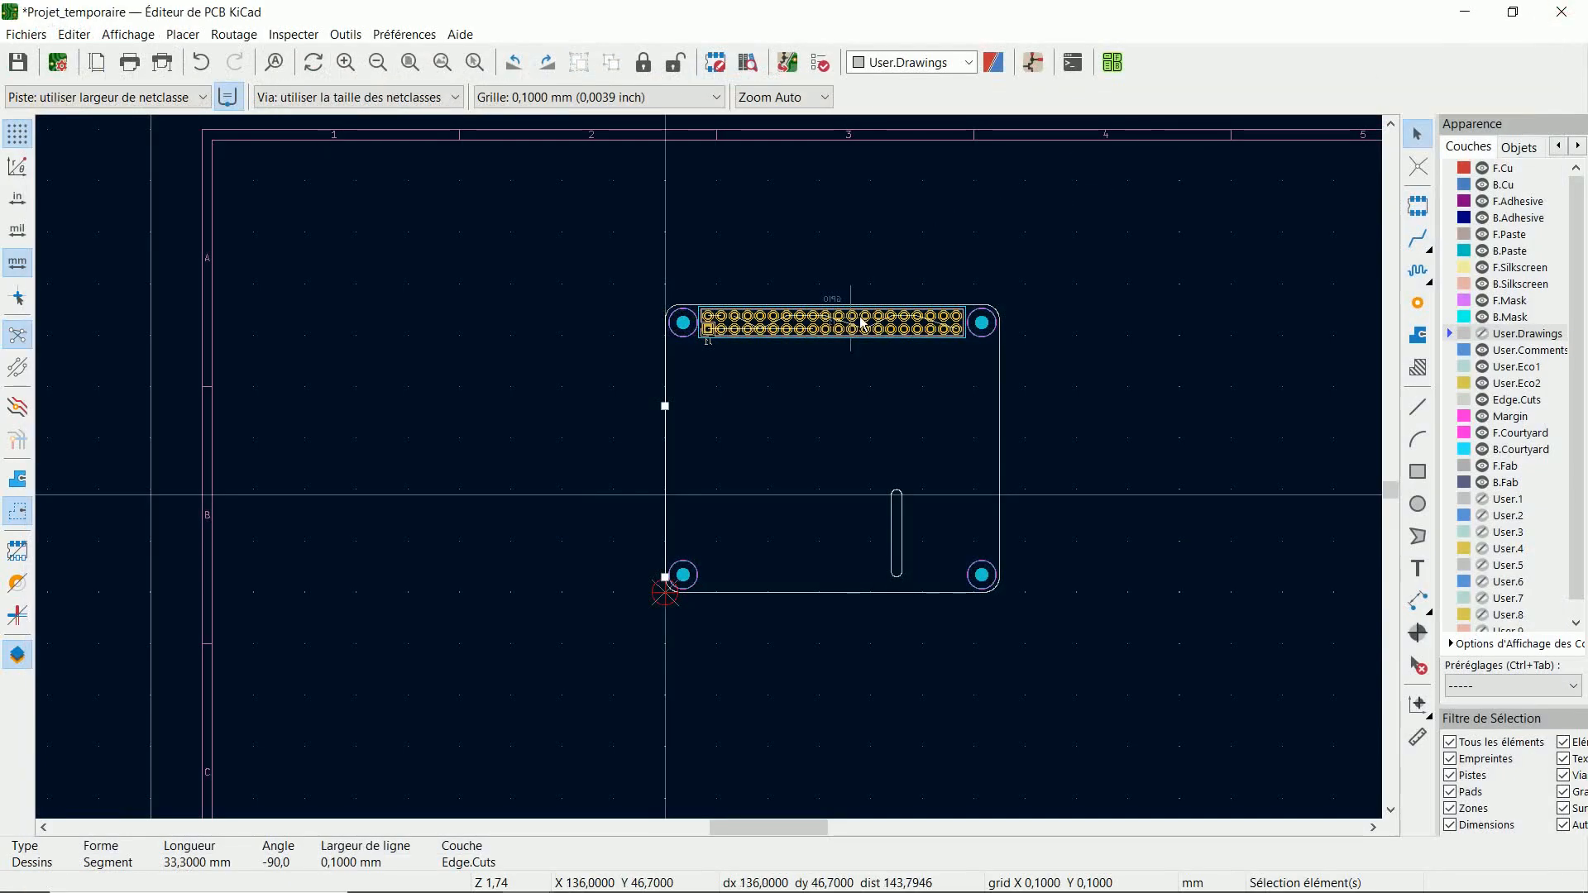
Stretch the lower segment of the board's left edge to 34 mm so it meets the segment above.
scroll(699, 460, up, 8)
scroll(709, 472, up, 2)
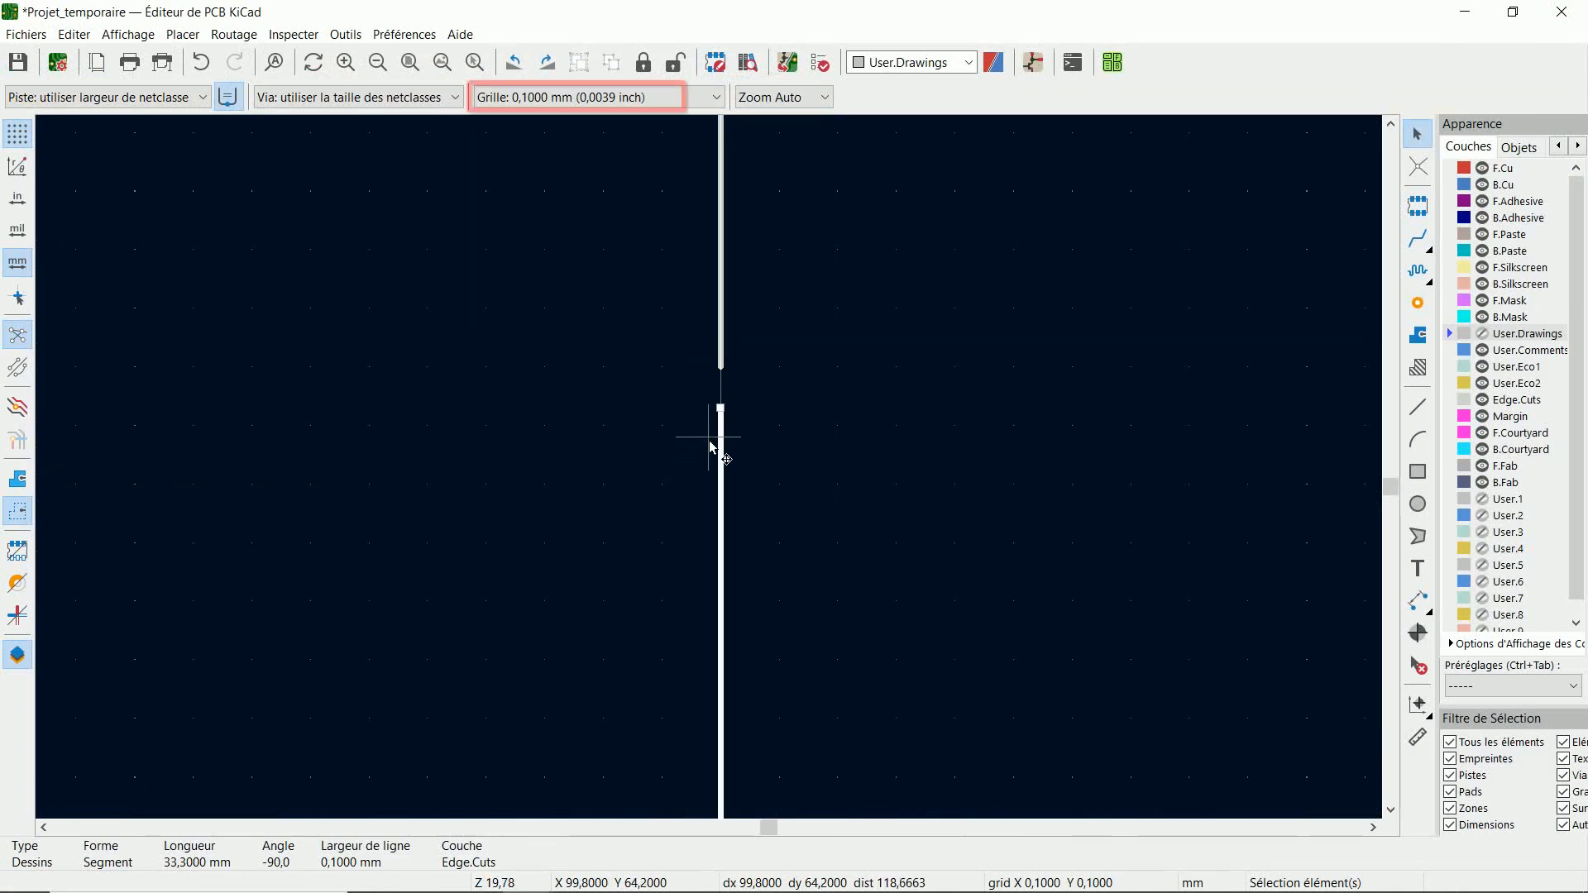
drag(719, 409, 722, 370)
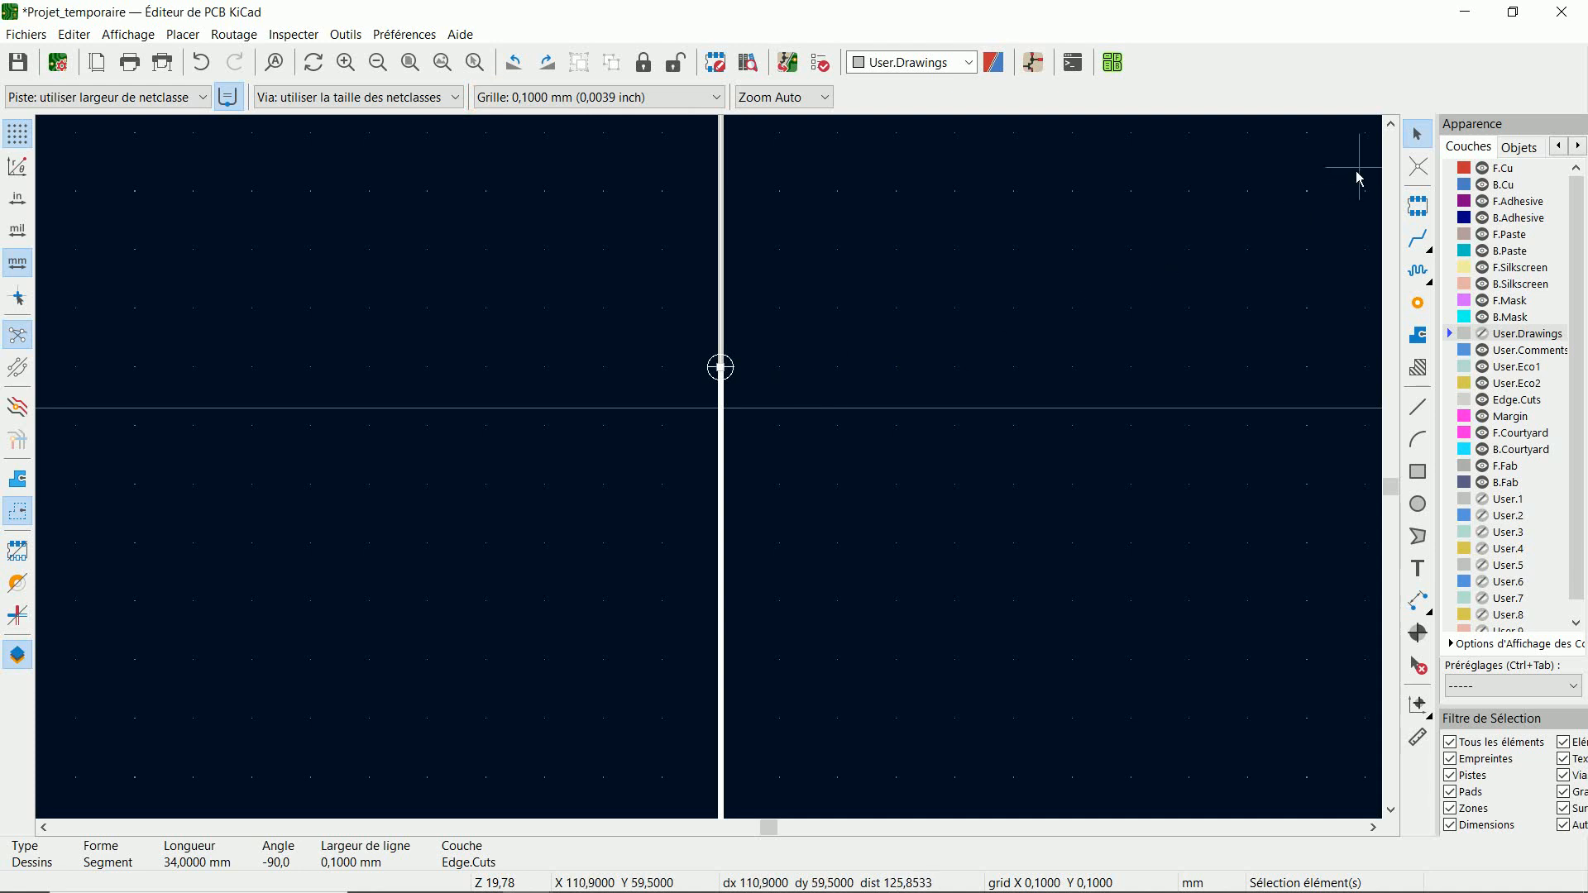
click(1427, 137)
scroll(732, 462, down, 5)
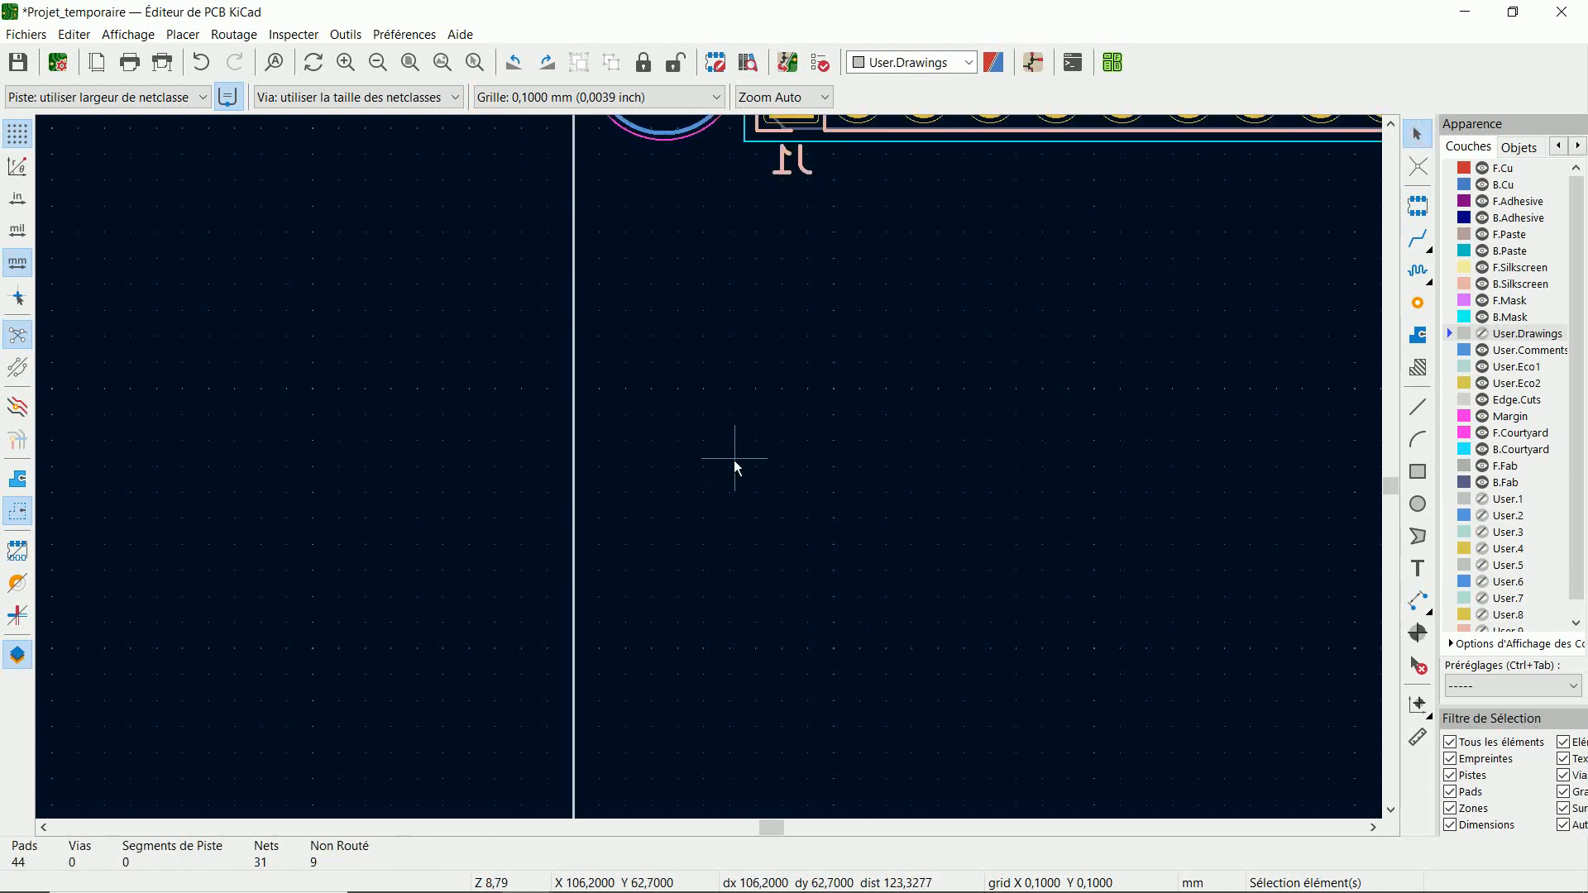
scroll(733, 465, down, 3)
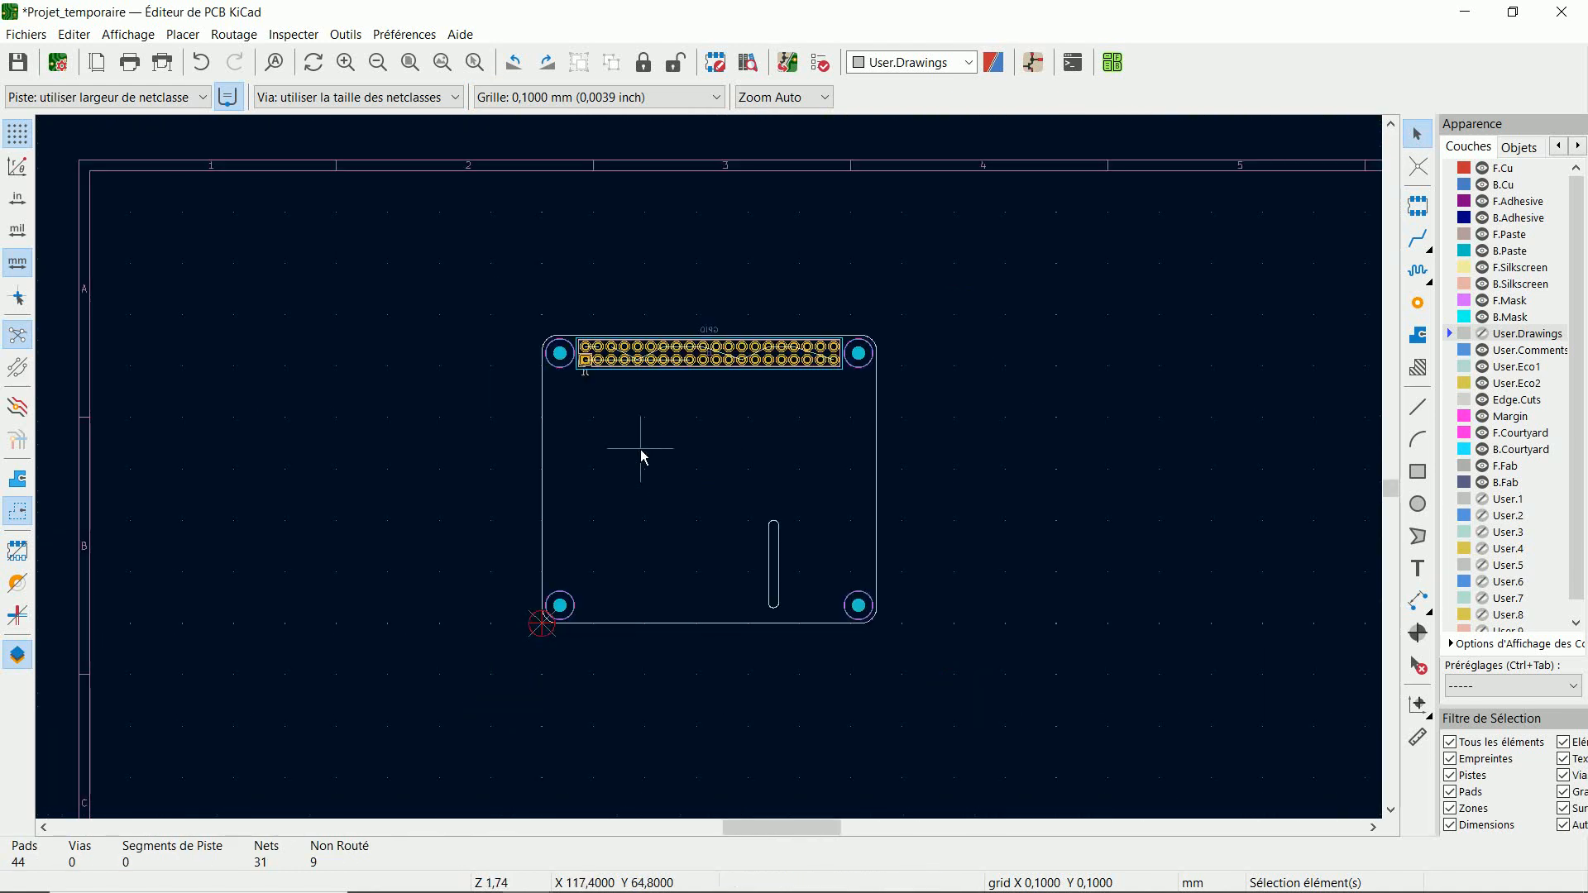
Inspect the board with its closed left edge in the 3D viewer and close the viewer.
click(129, 35)
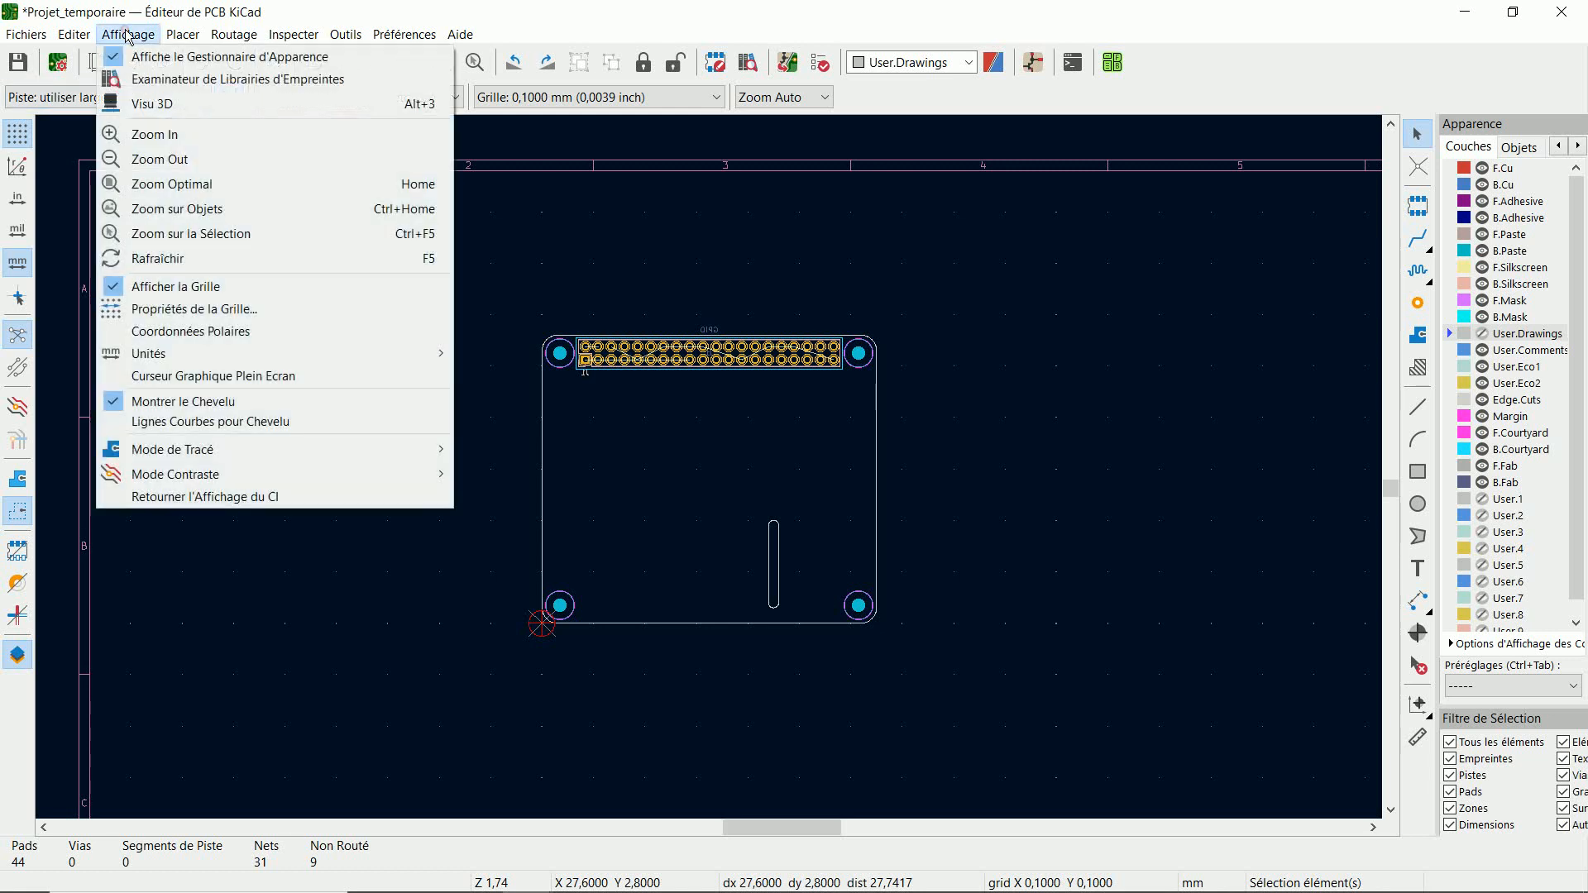
click(157, 103)
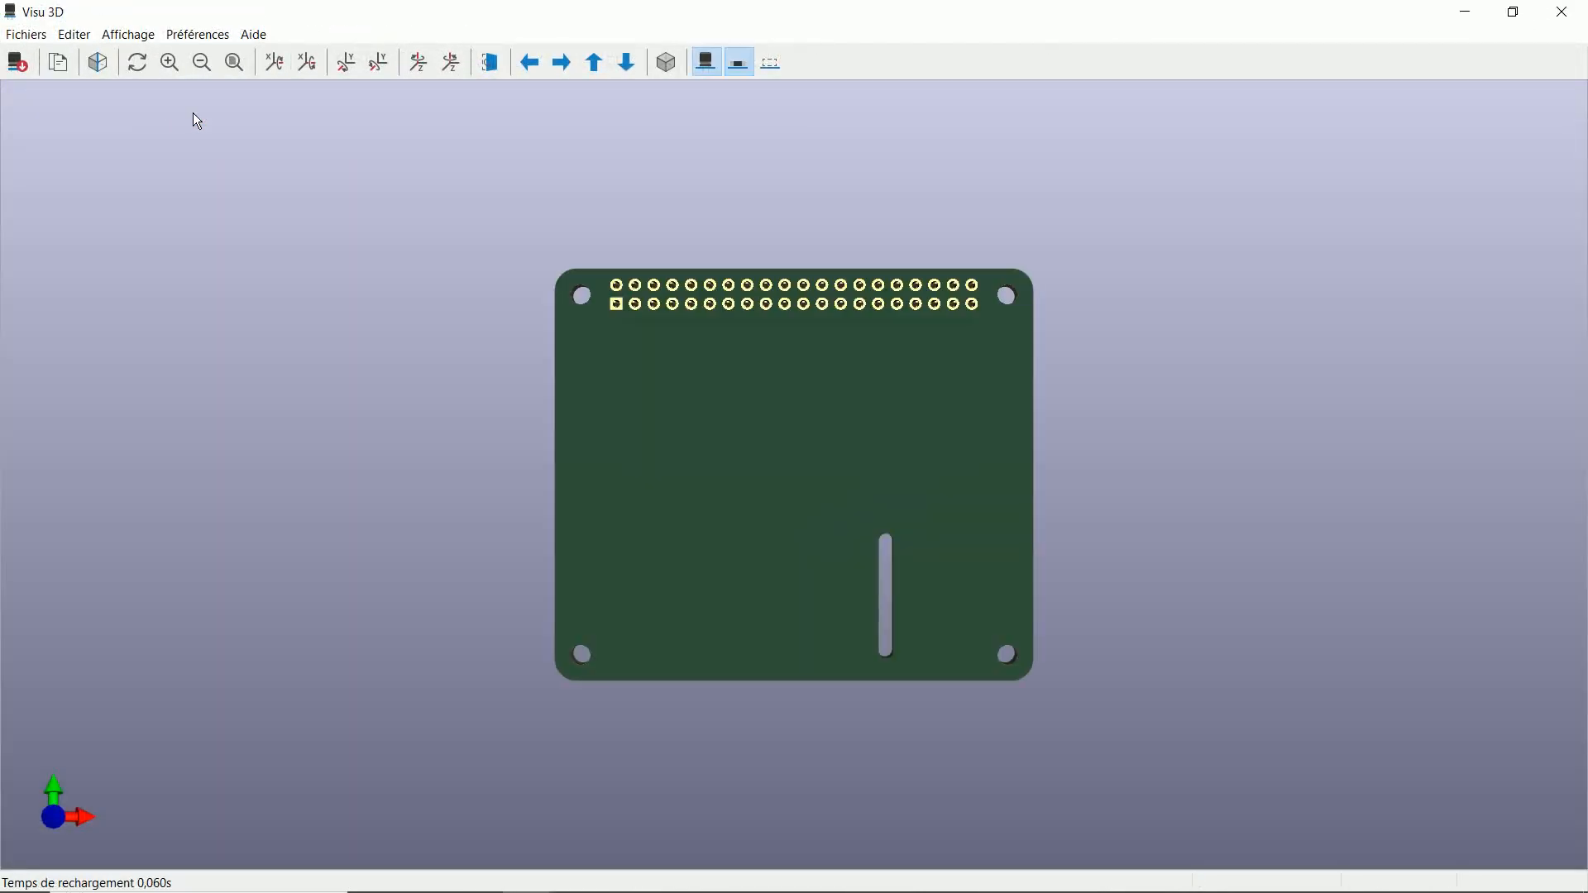
click(1561, 13)
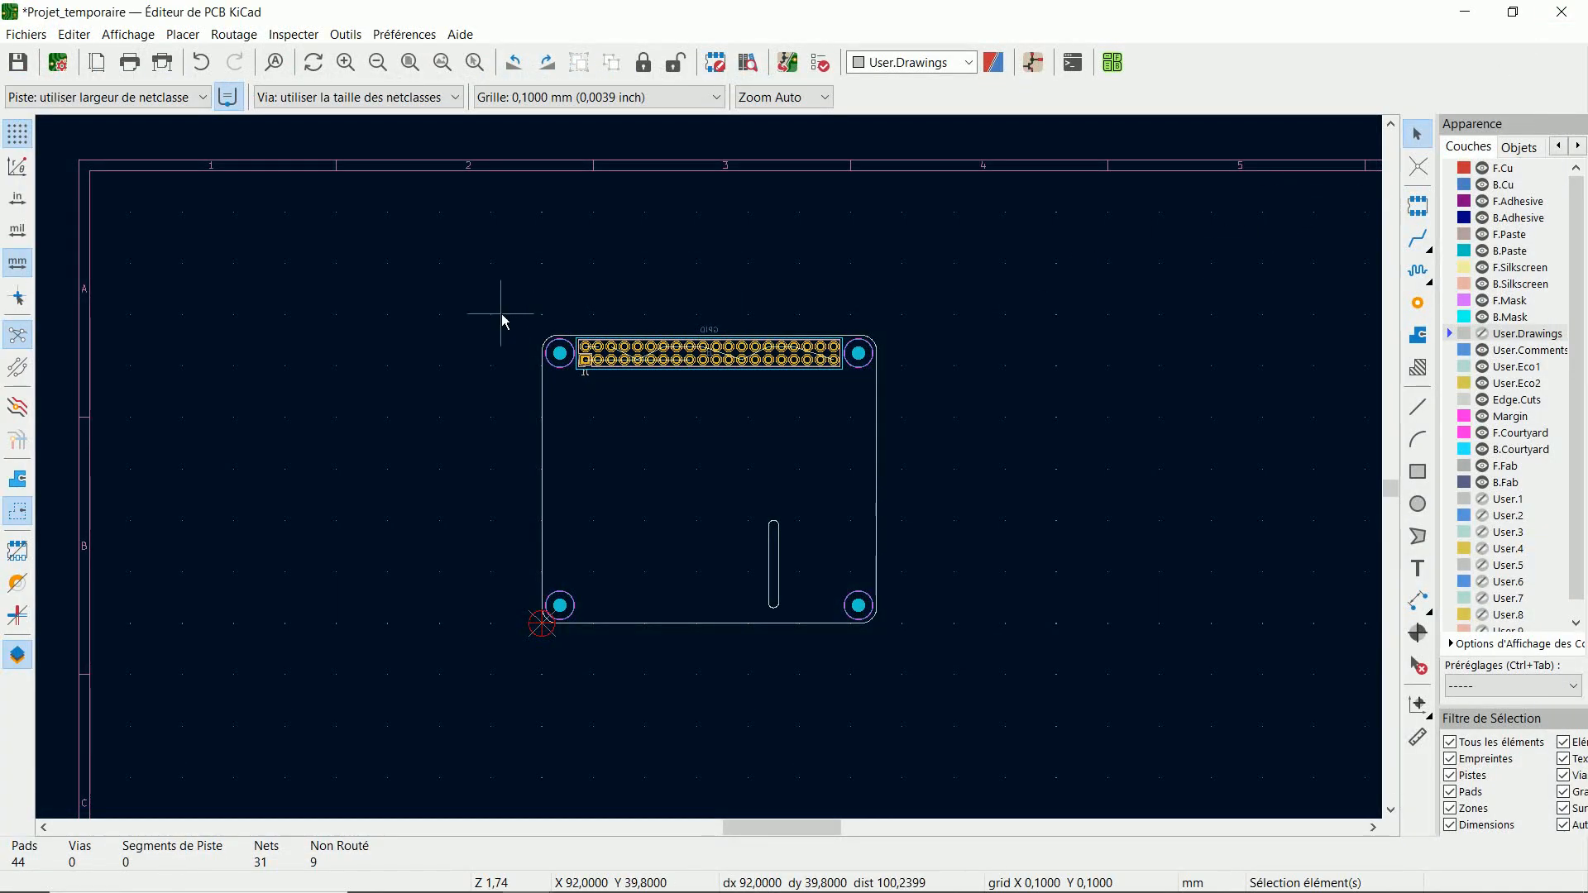
Rotate the entire board 180° clockwise, overriding the locks on locked items, and save and close the layout.
drag(501, 315, 935, 659)
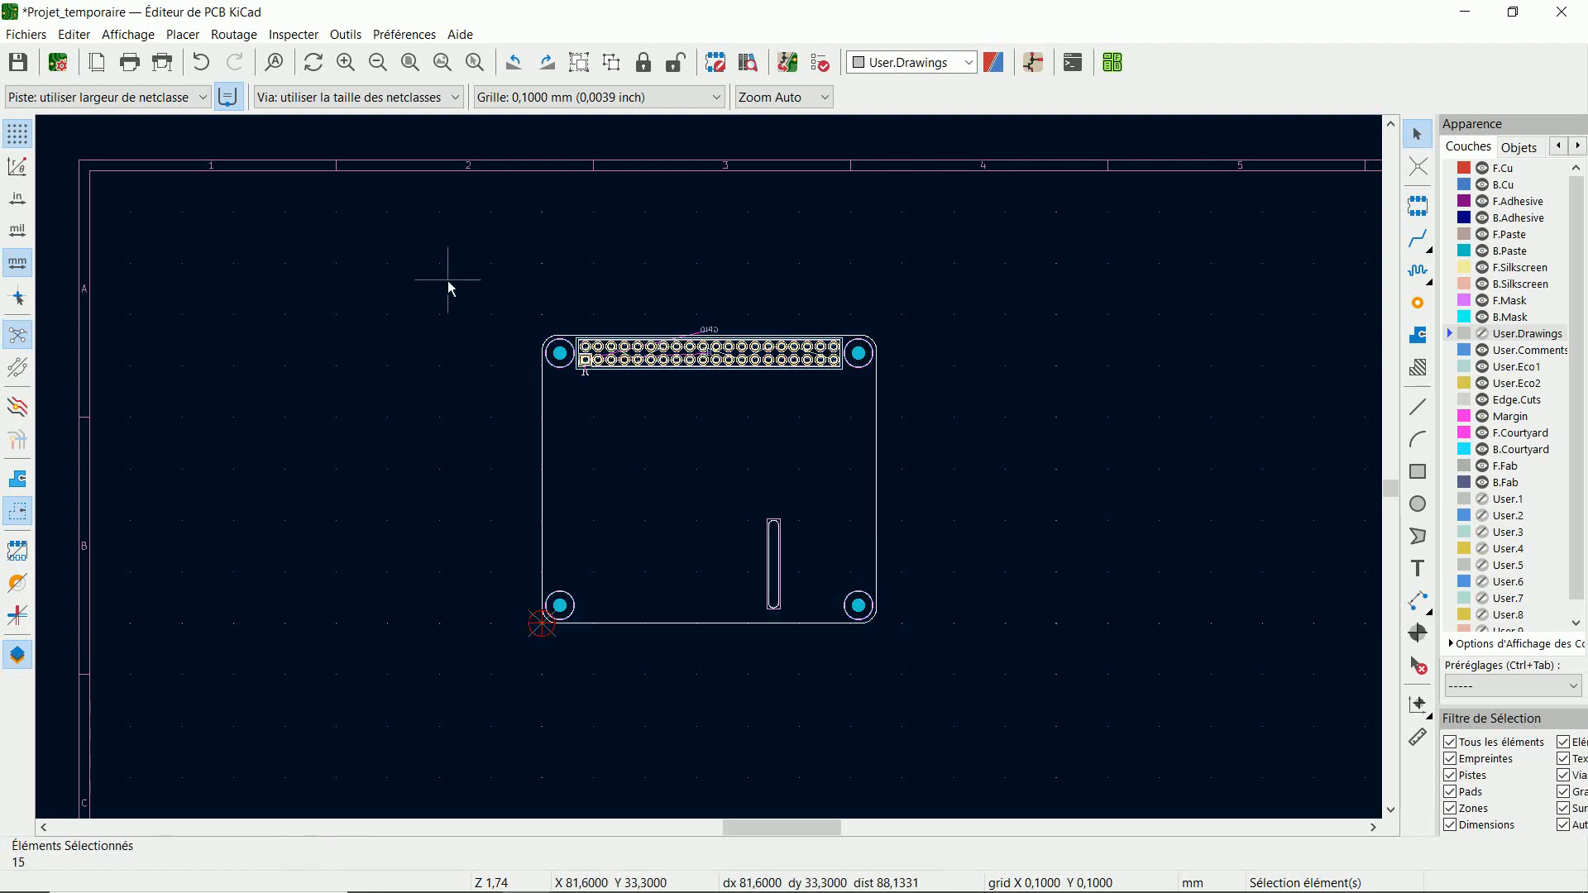
click(544, 63)
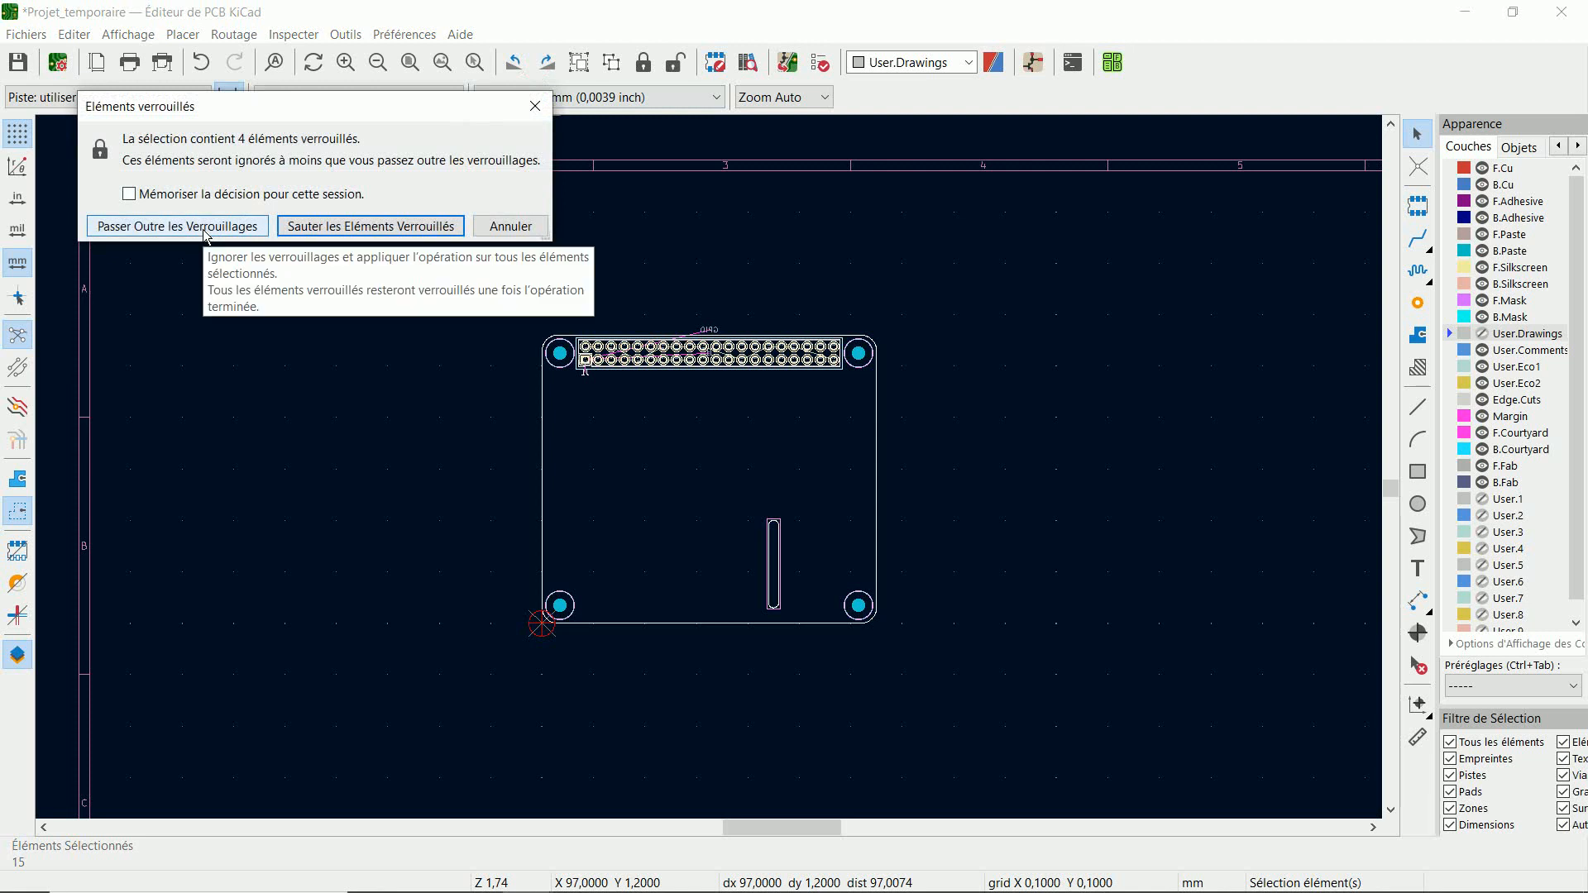
click(177, 226)
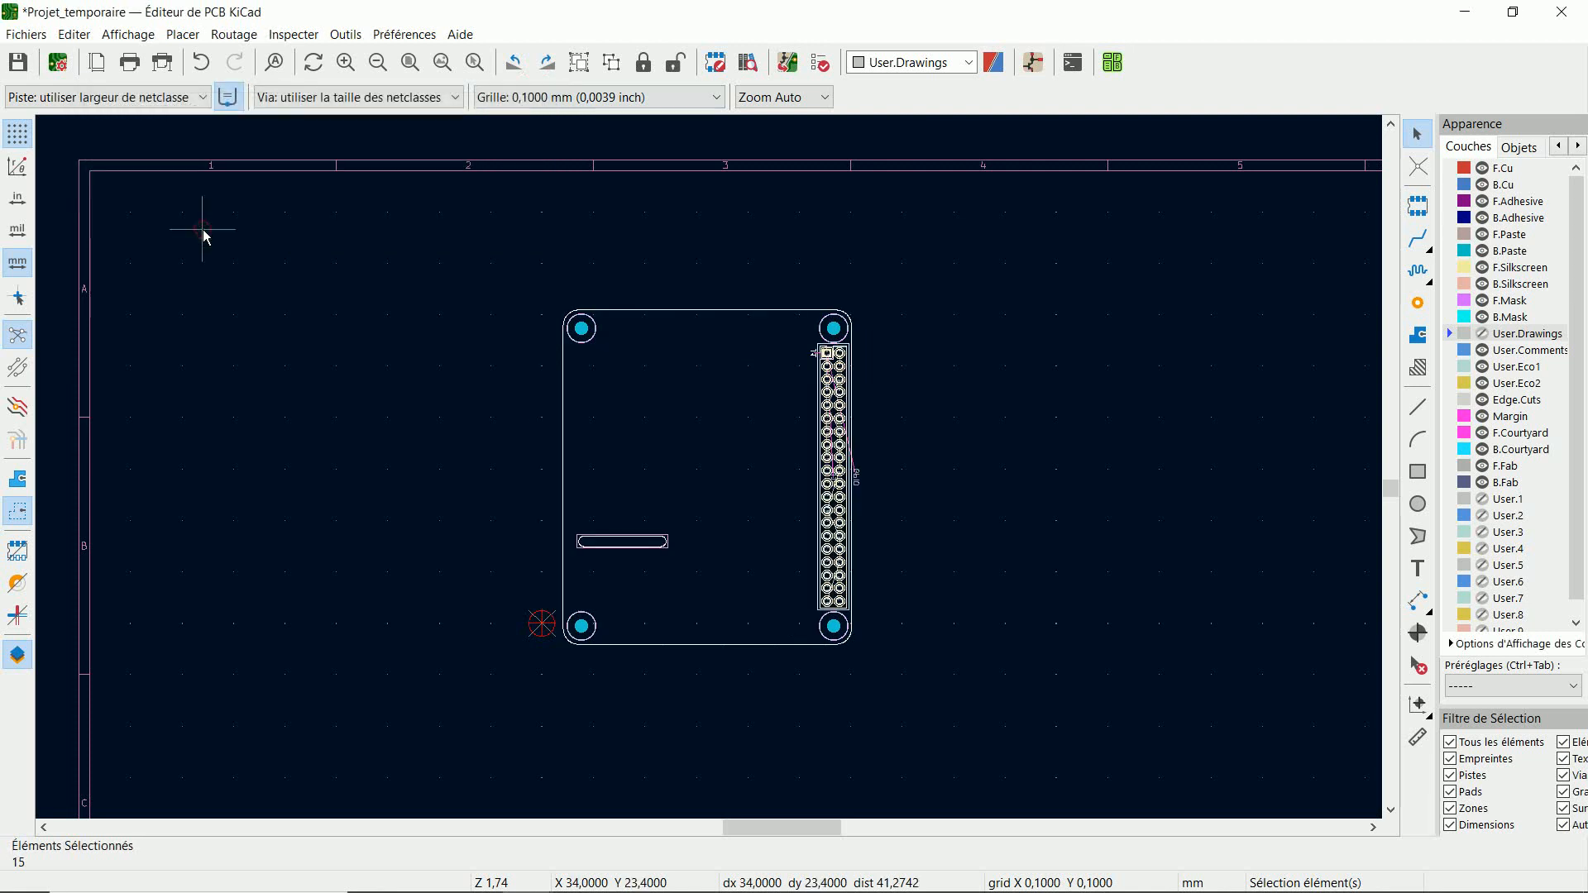
click(550, 64)
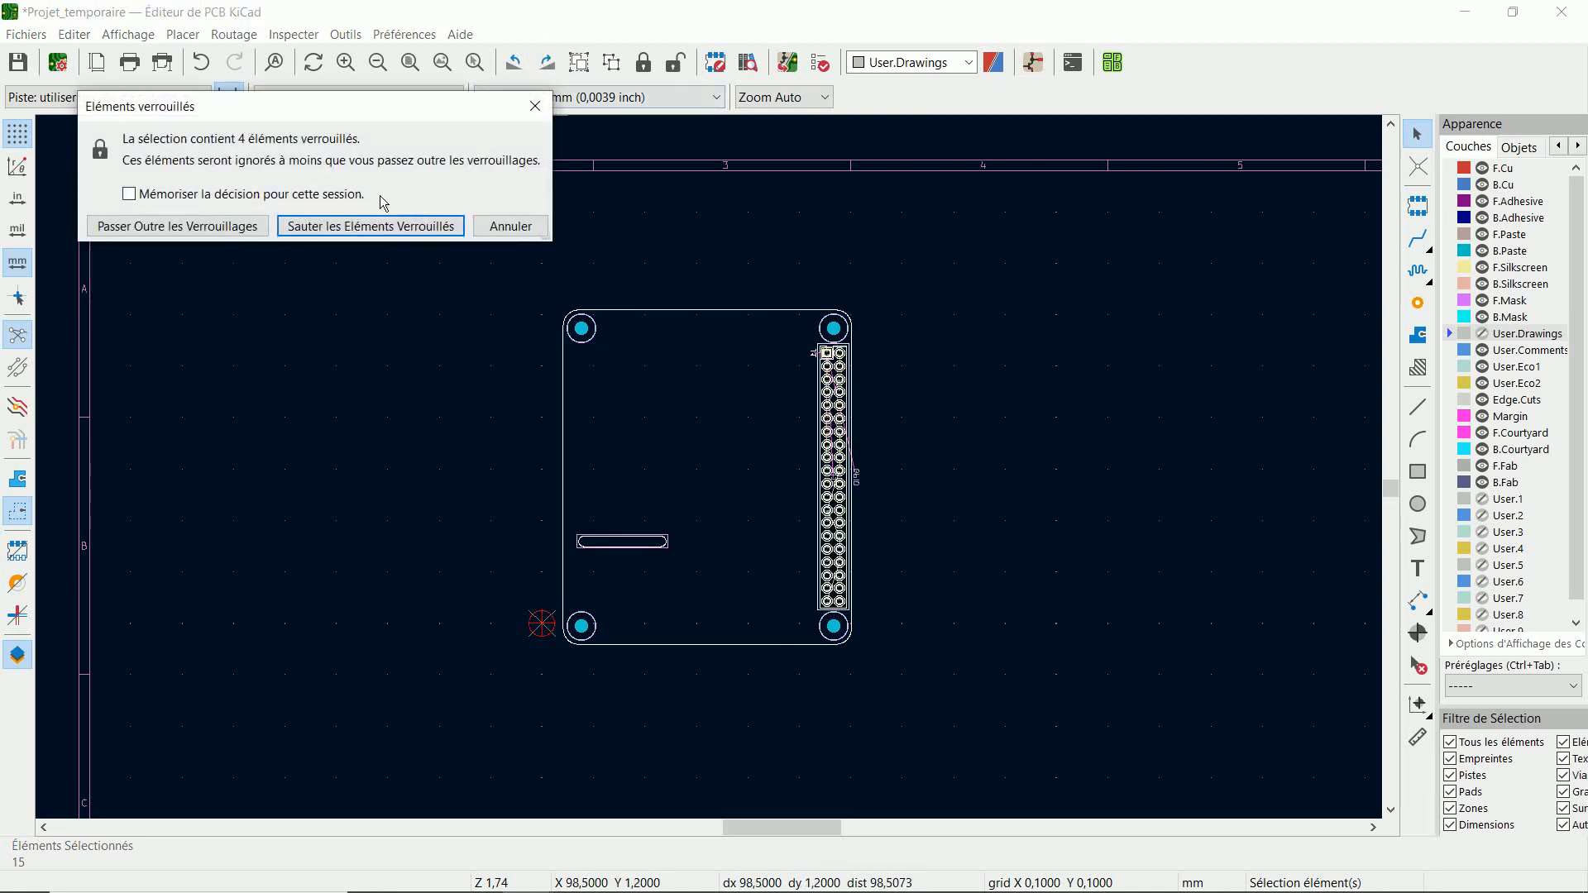
click(244, 227)
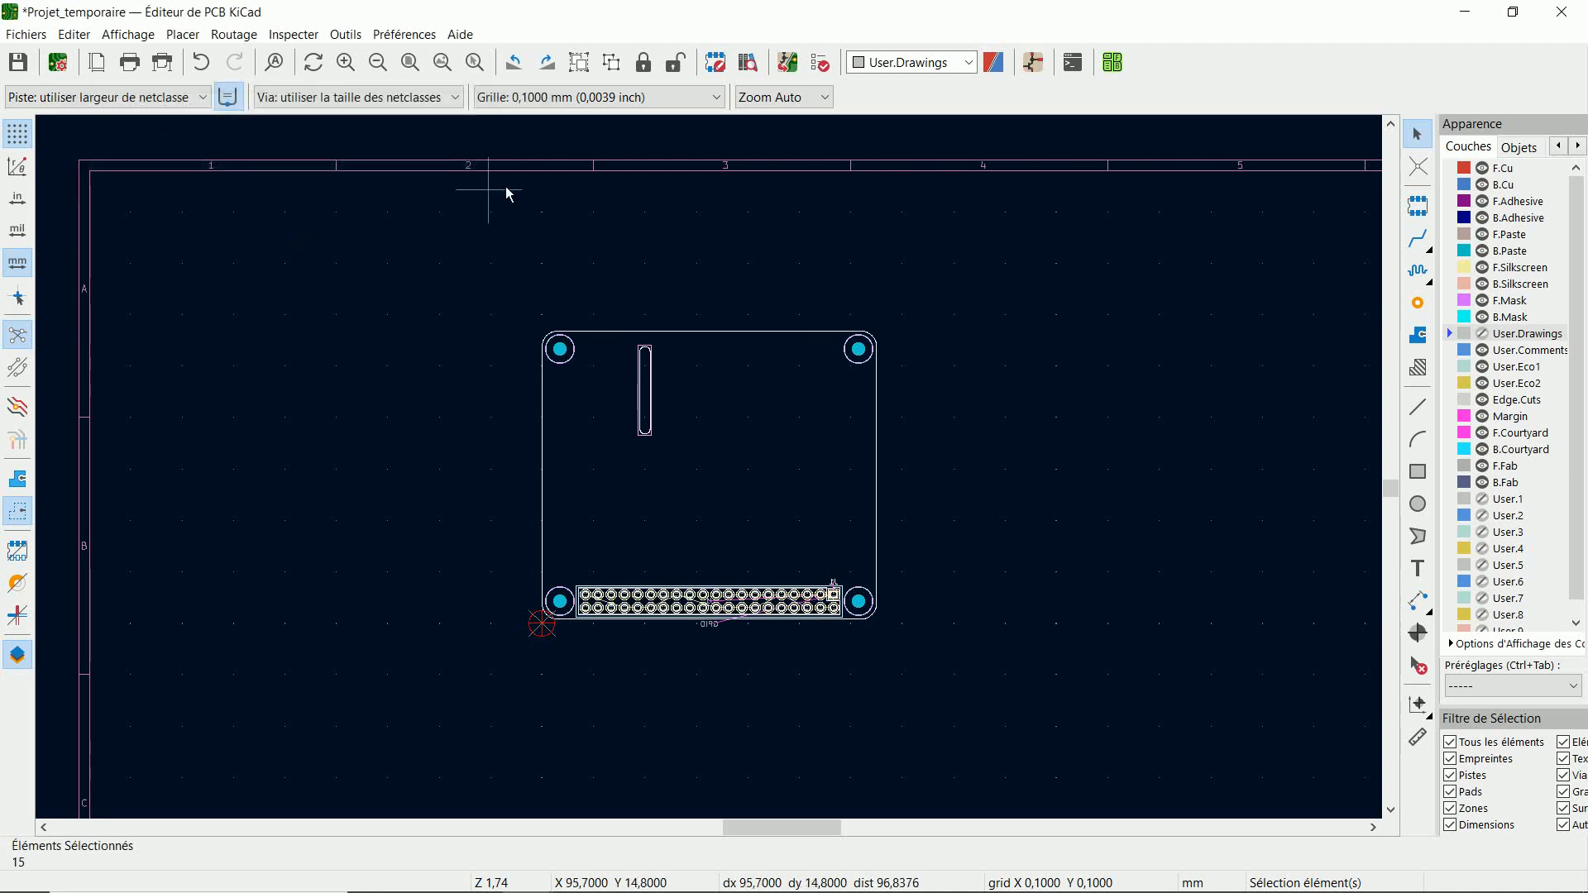
click(976, 269)
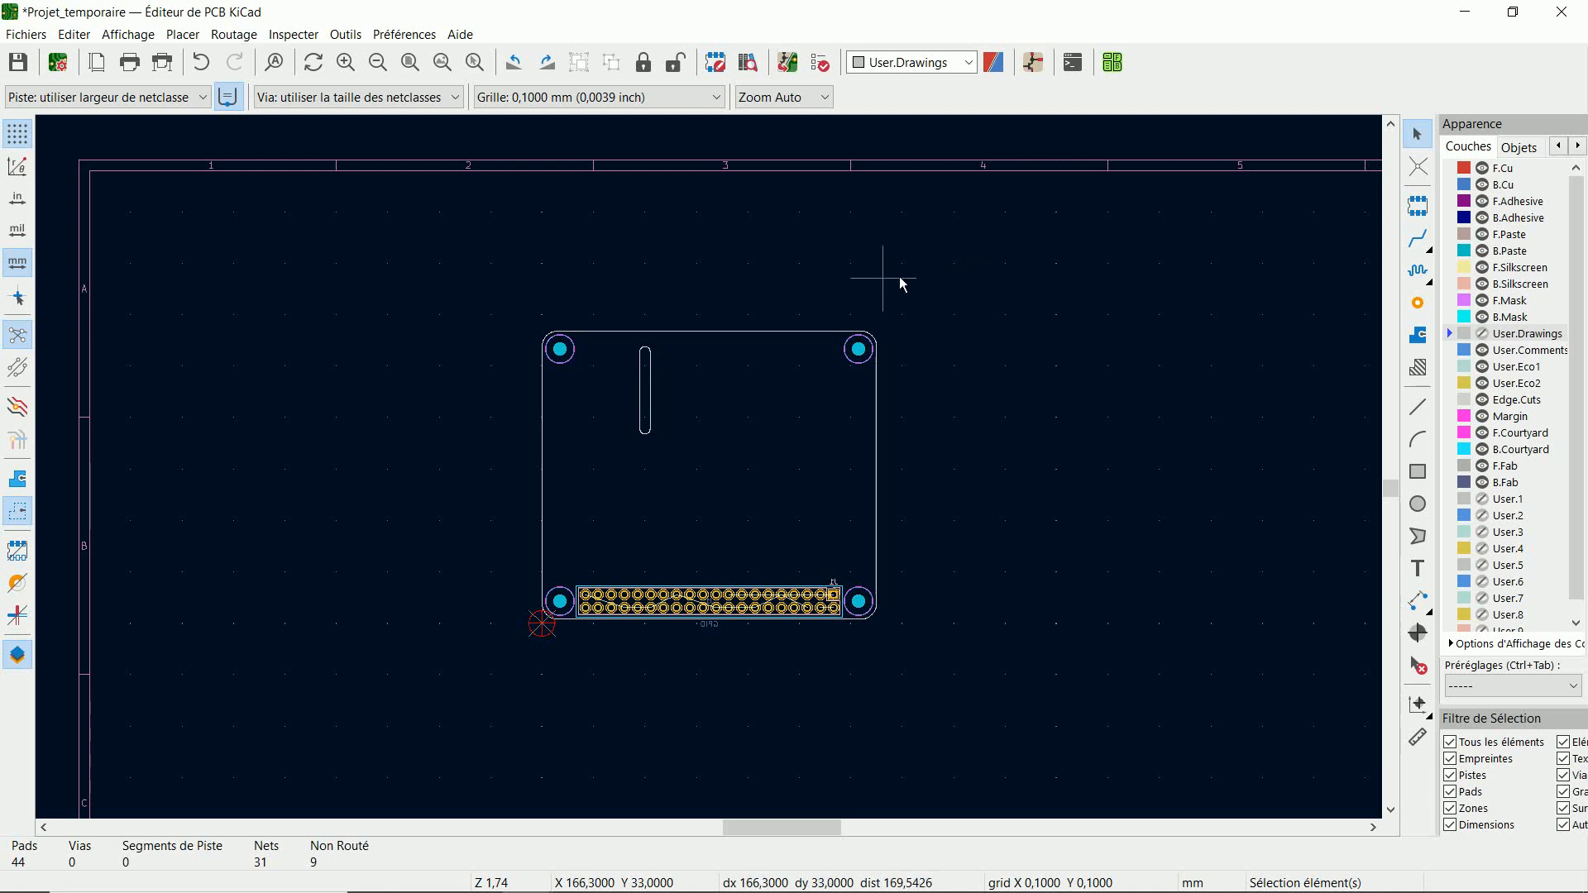
click(18, 63)
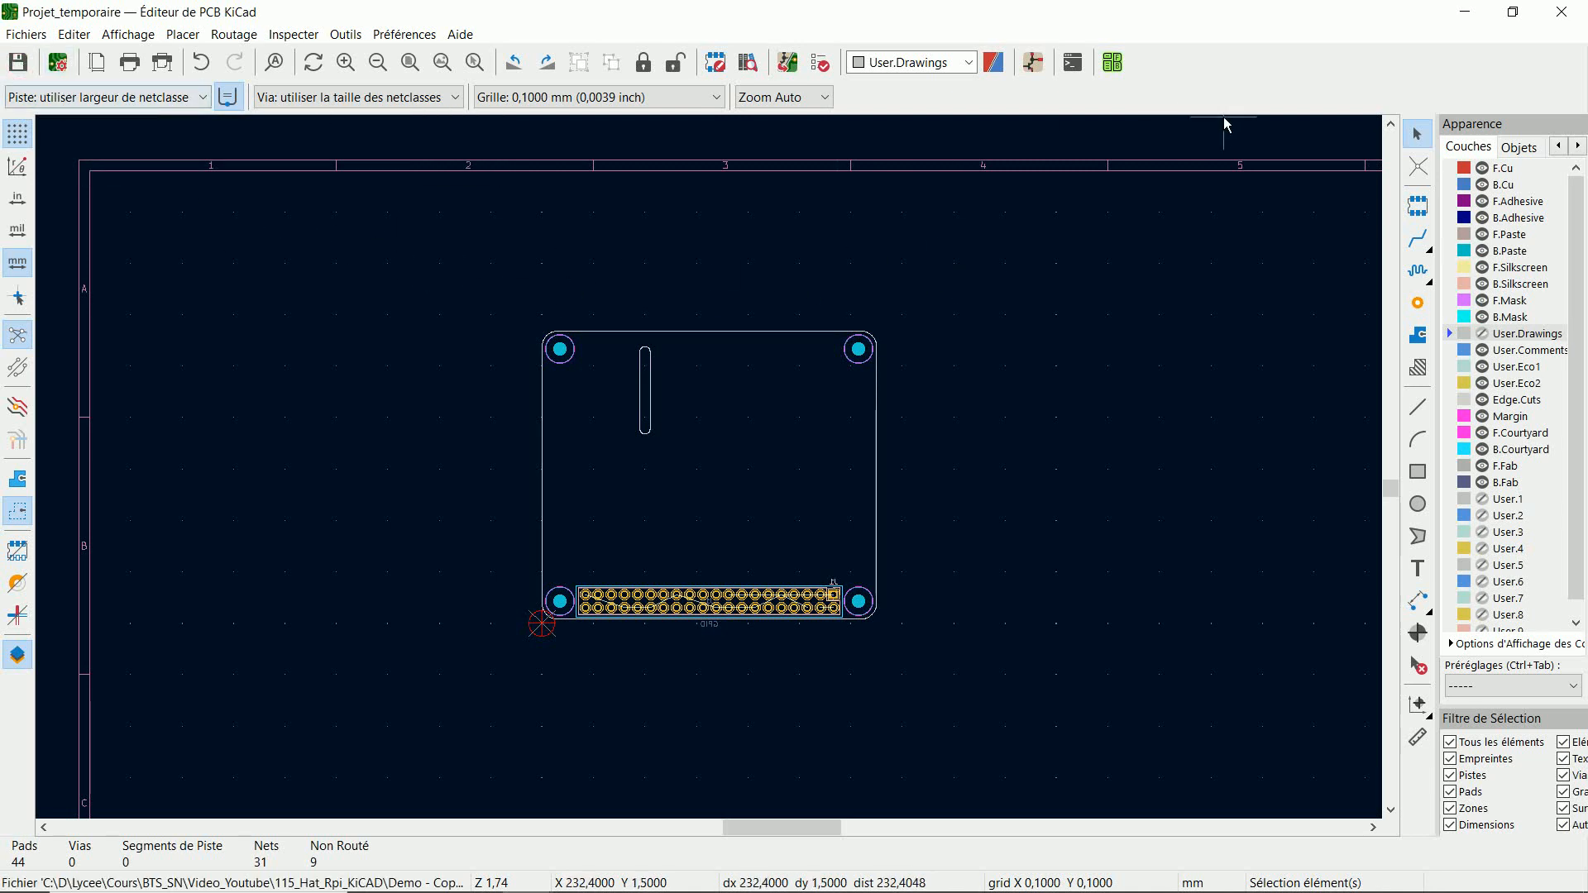
click(1560, 15)
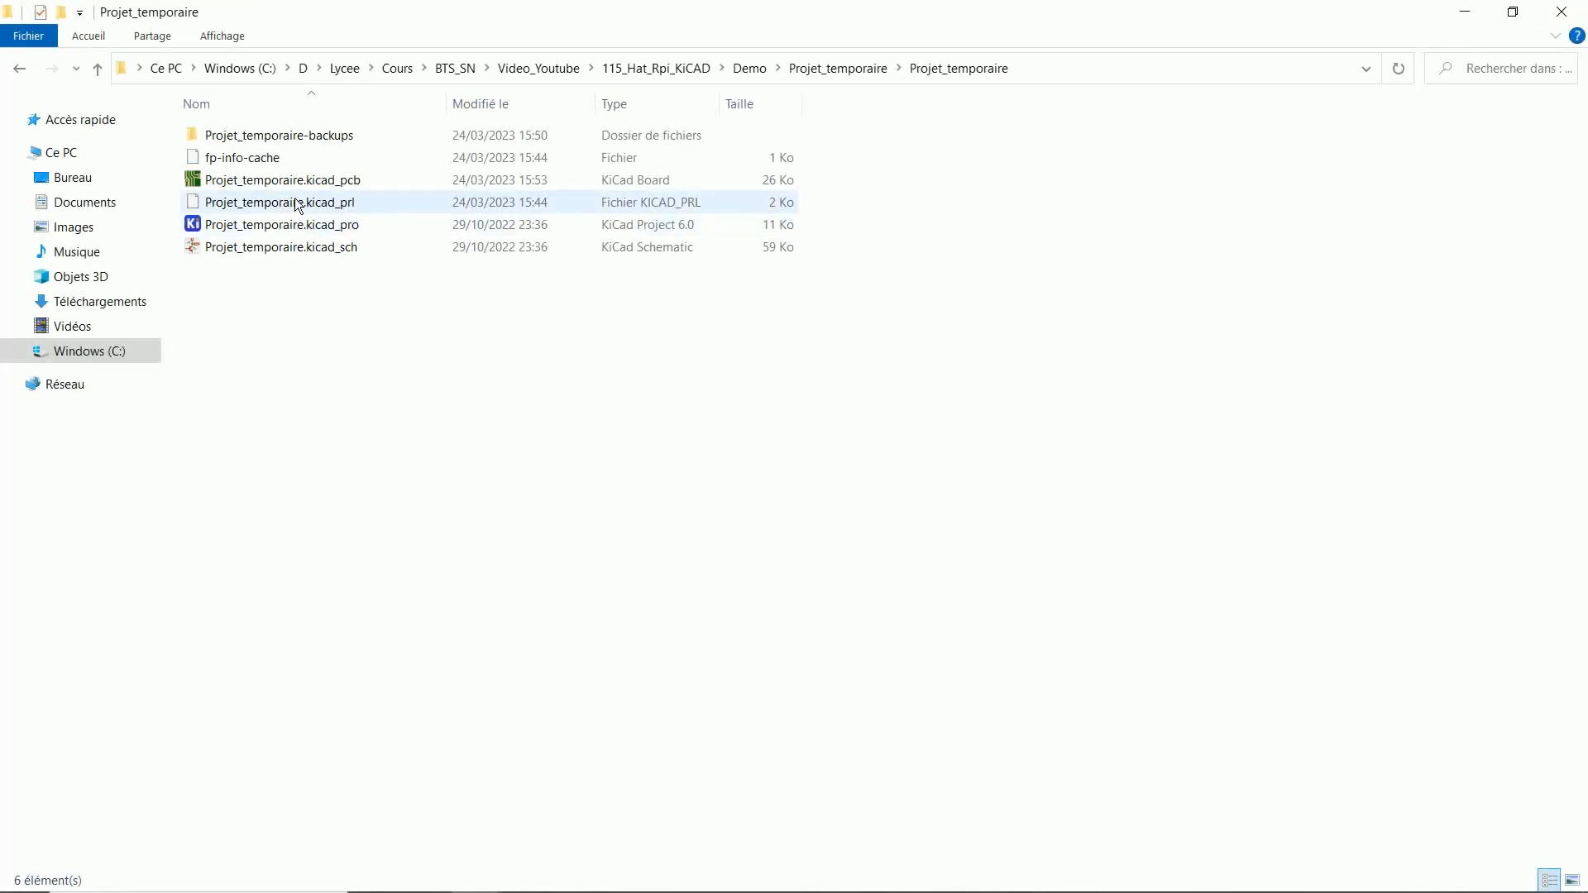
Copy Projet_temporaire.kicad_pcb from the temporary project folder into the HAT_RPi_Projet_SPR folder.
click(296, 180)
right_click(297, 180)
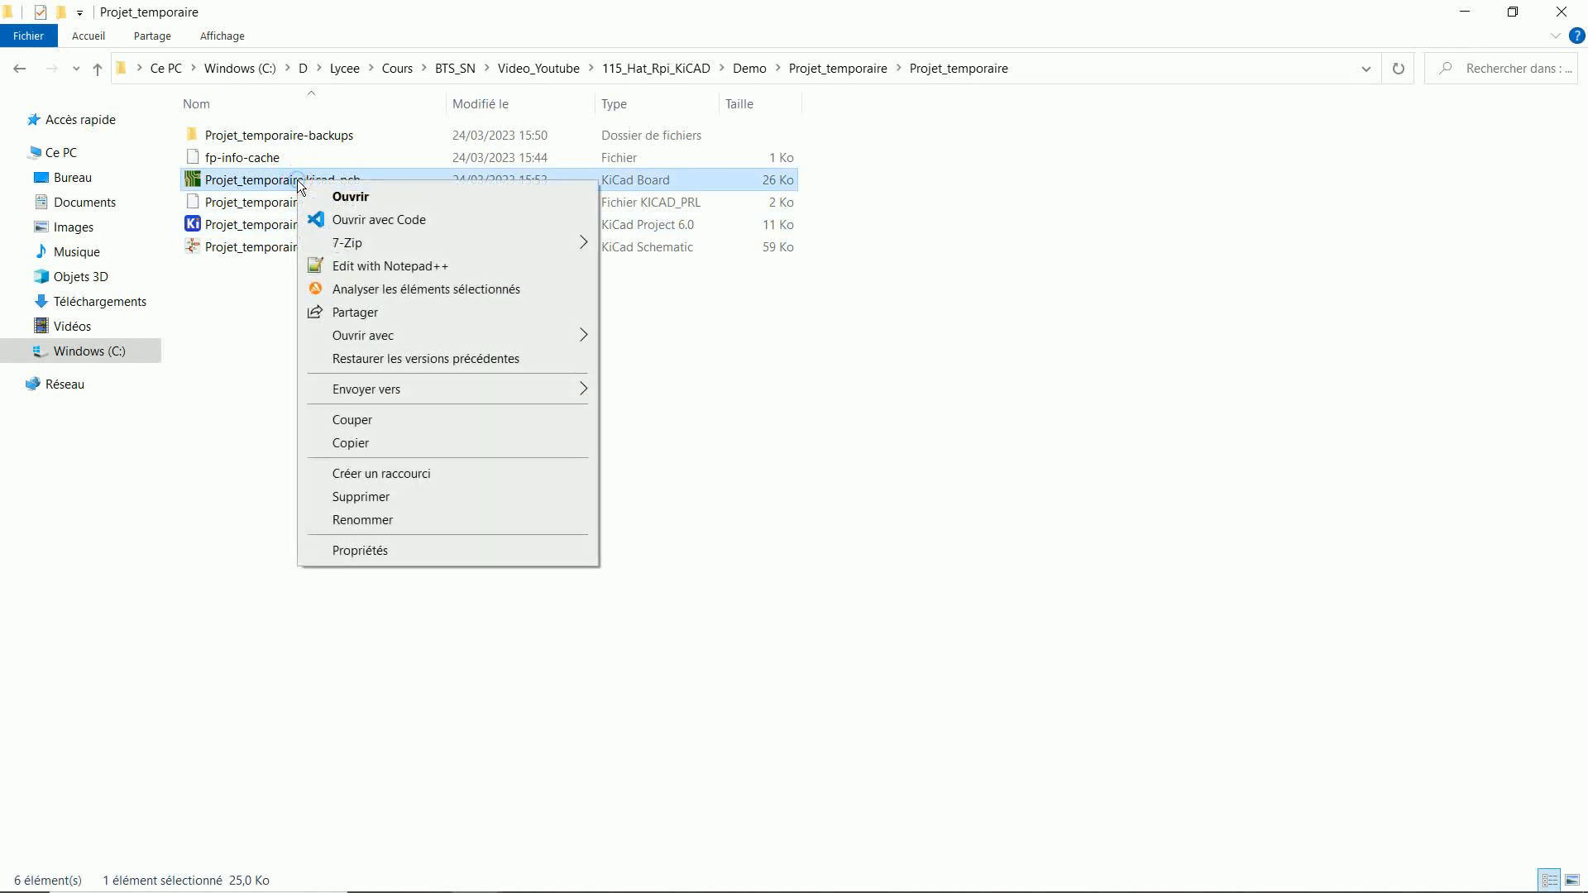
click(356, 438)
click(749, 68)
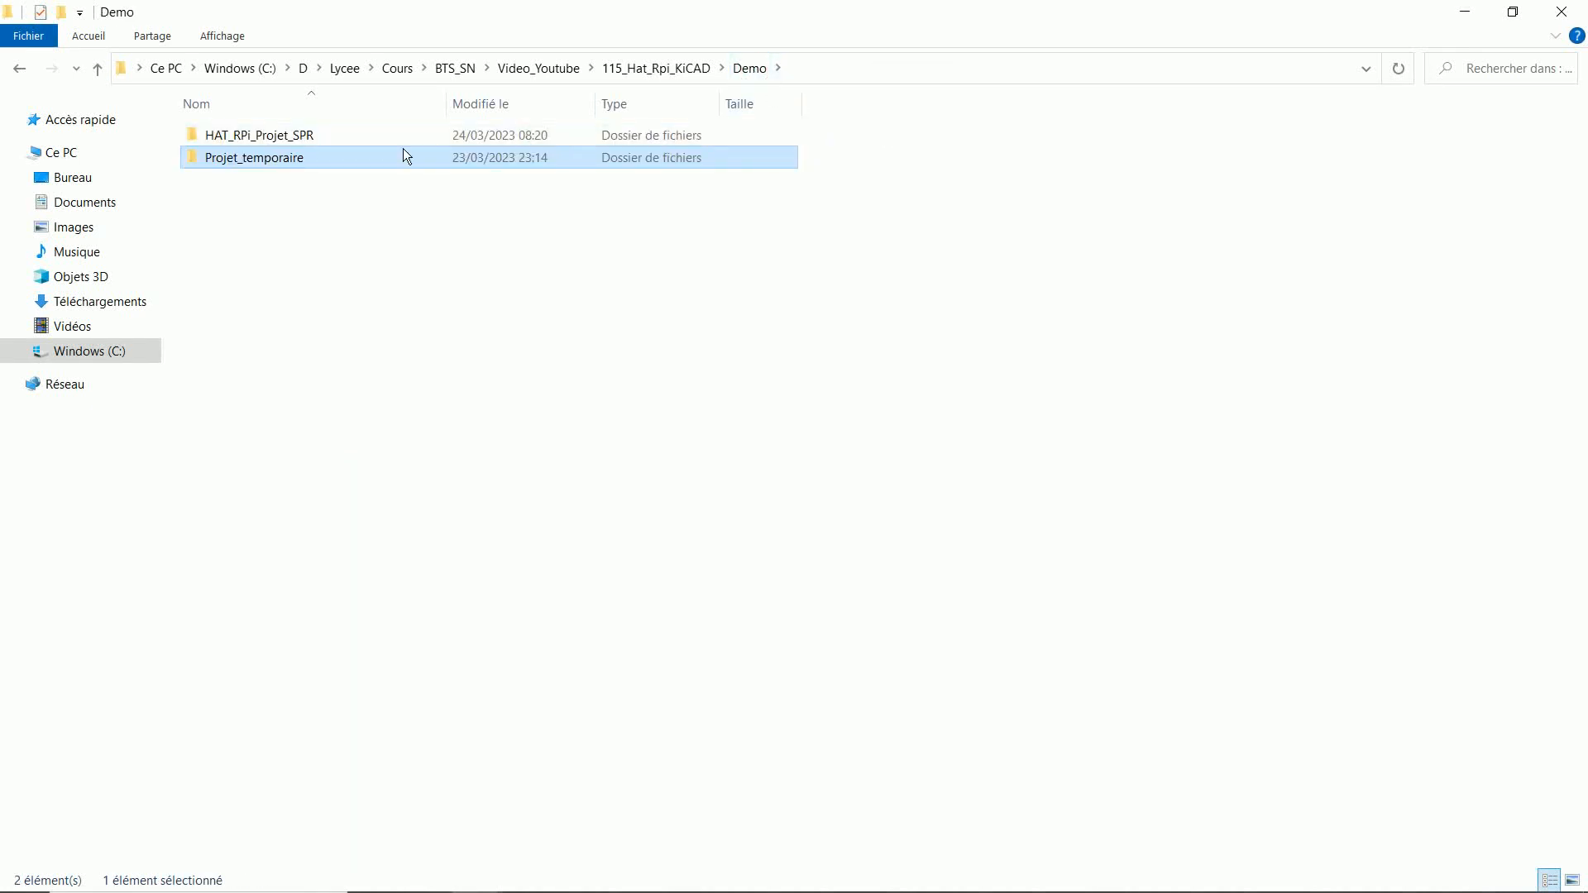
double_click(259, 137)
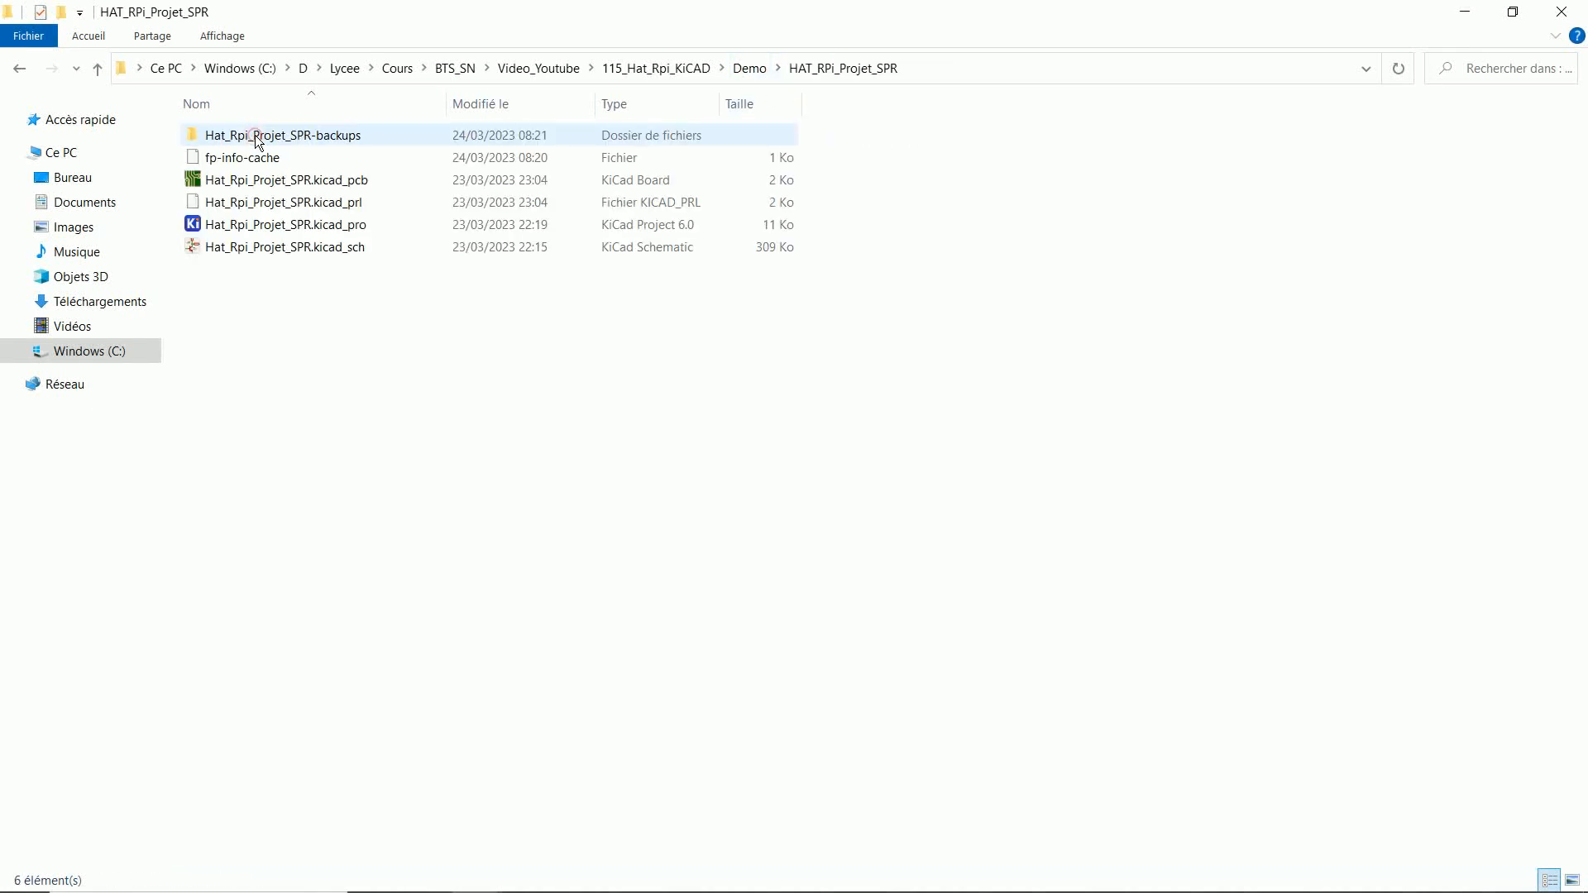
right_click(390, 304)
click(468, 444)
click(375, 430)
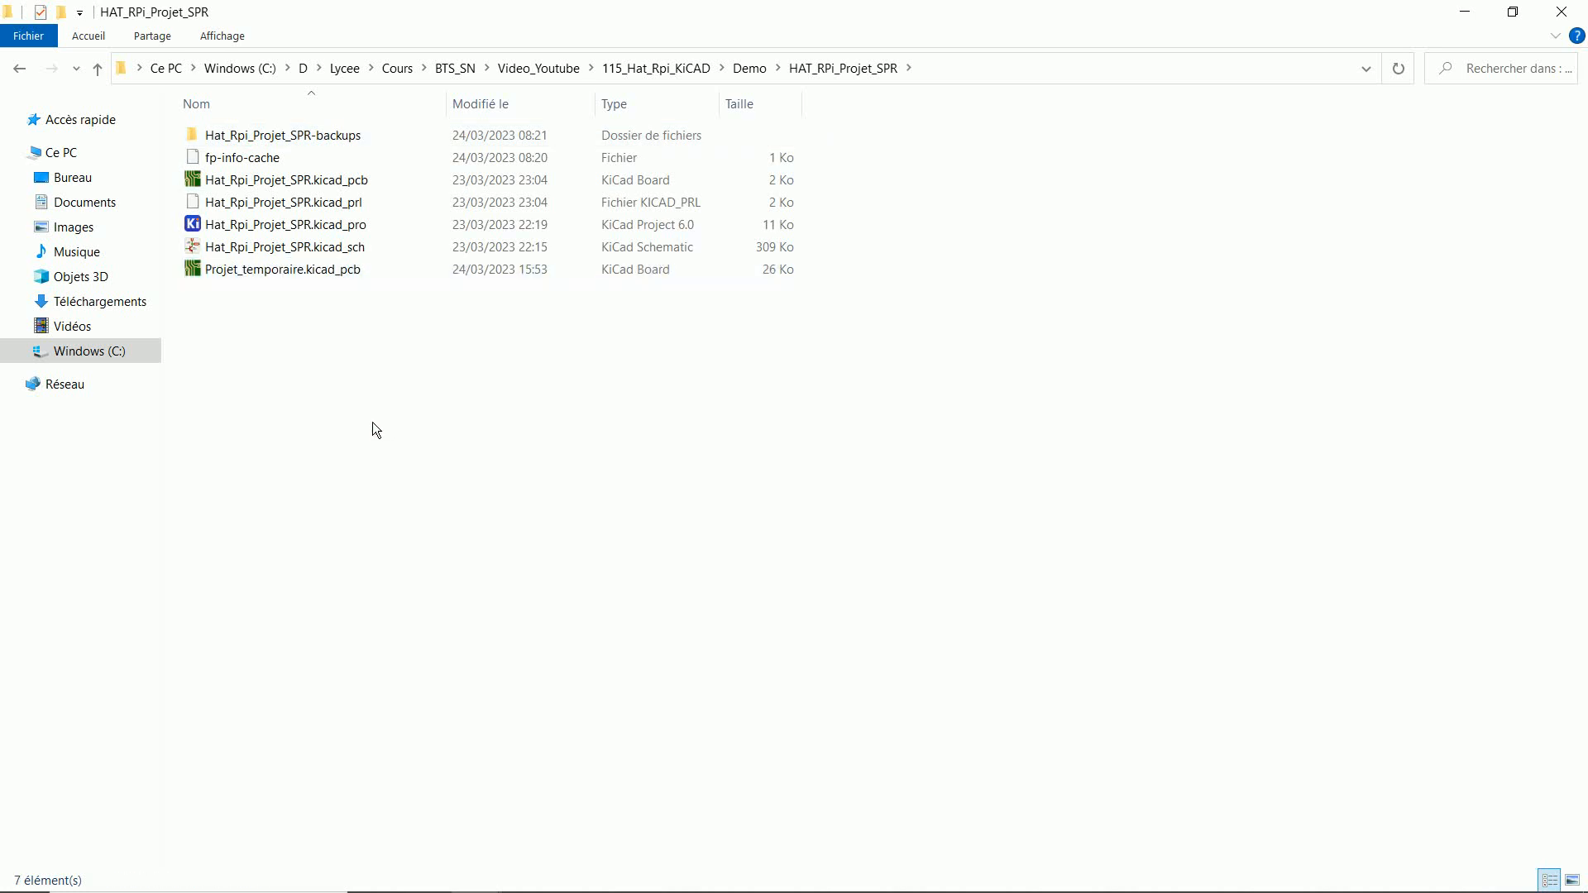
Copy the base name of Hat_Rpi_Projet_SPR.kicad_pcb and delete that original board file.
click(290, 183)
click(261, 180)
key(ctrl+c)
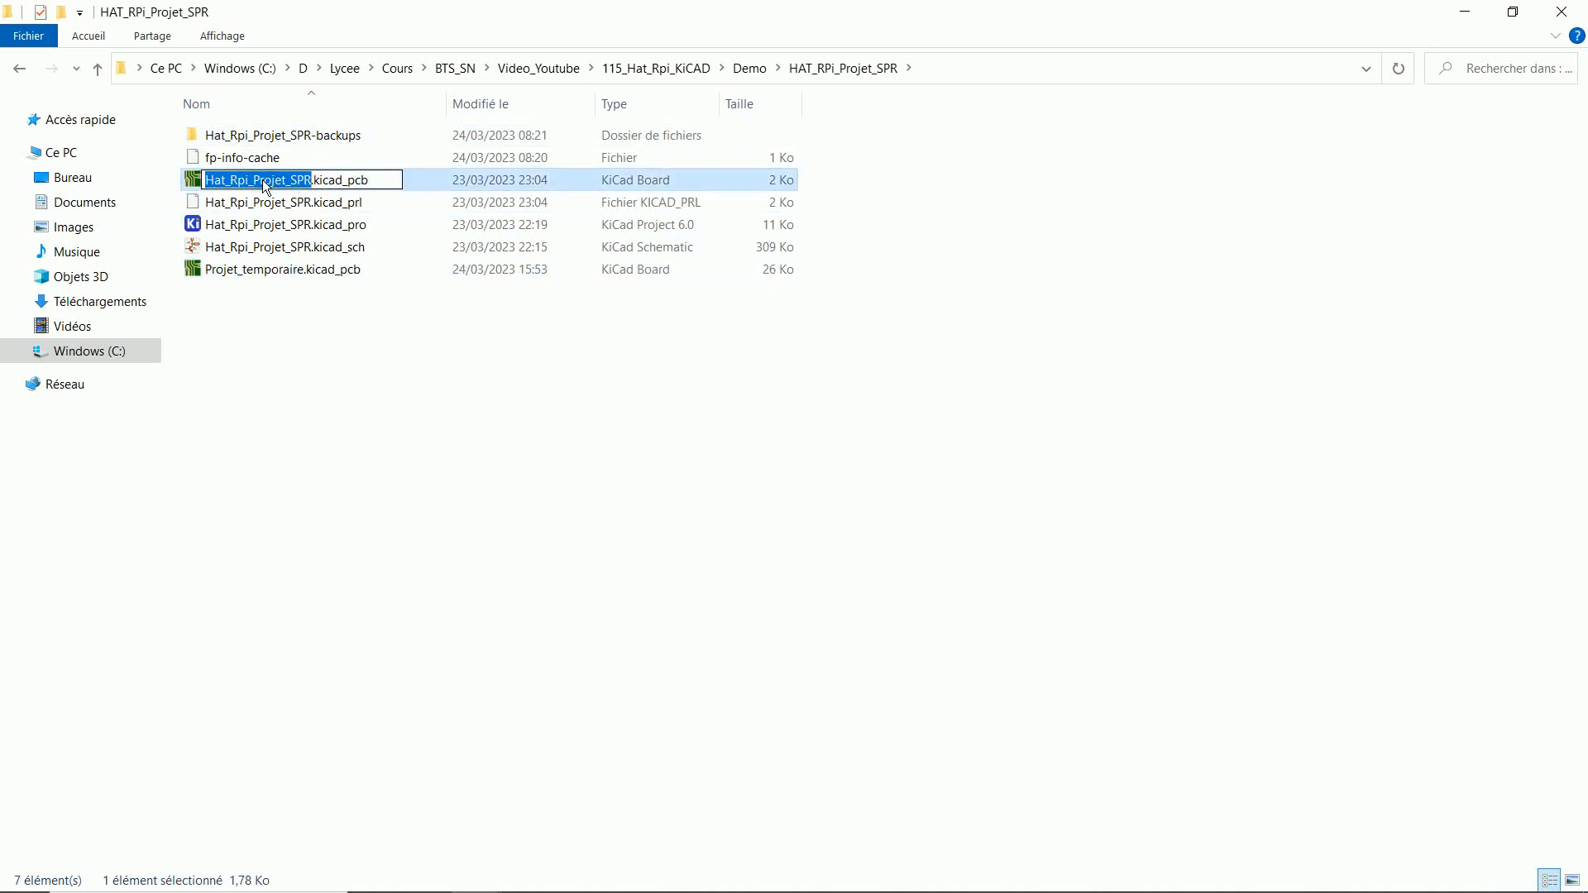
key(Escape)
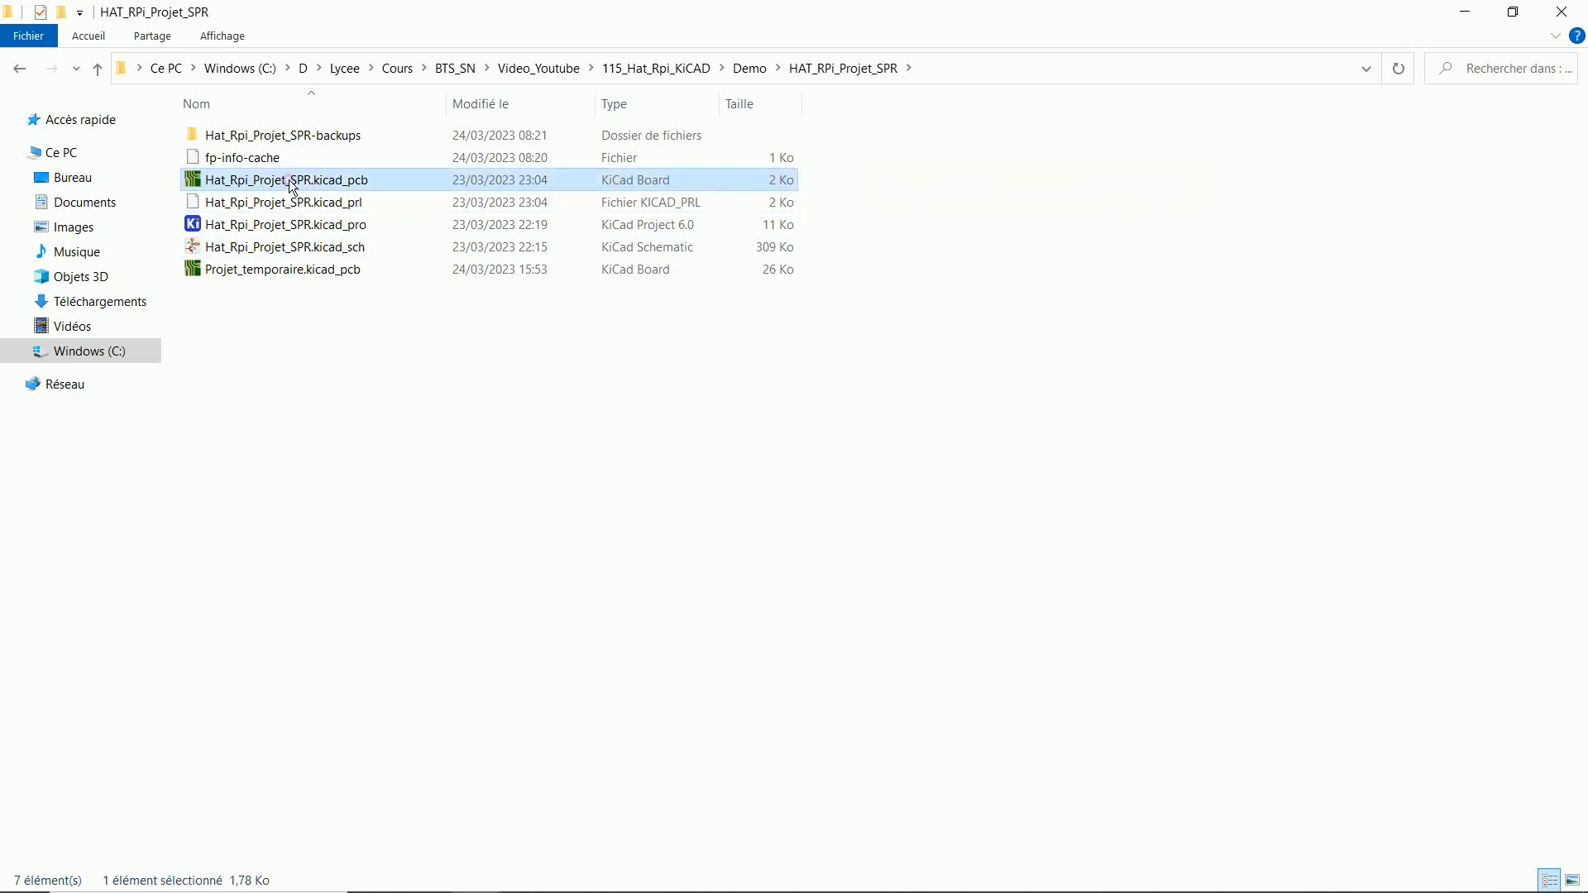
key(Delete)
click(847, 533)
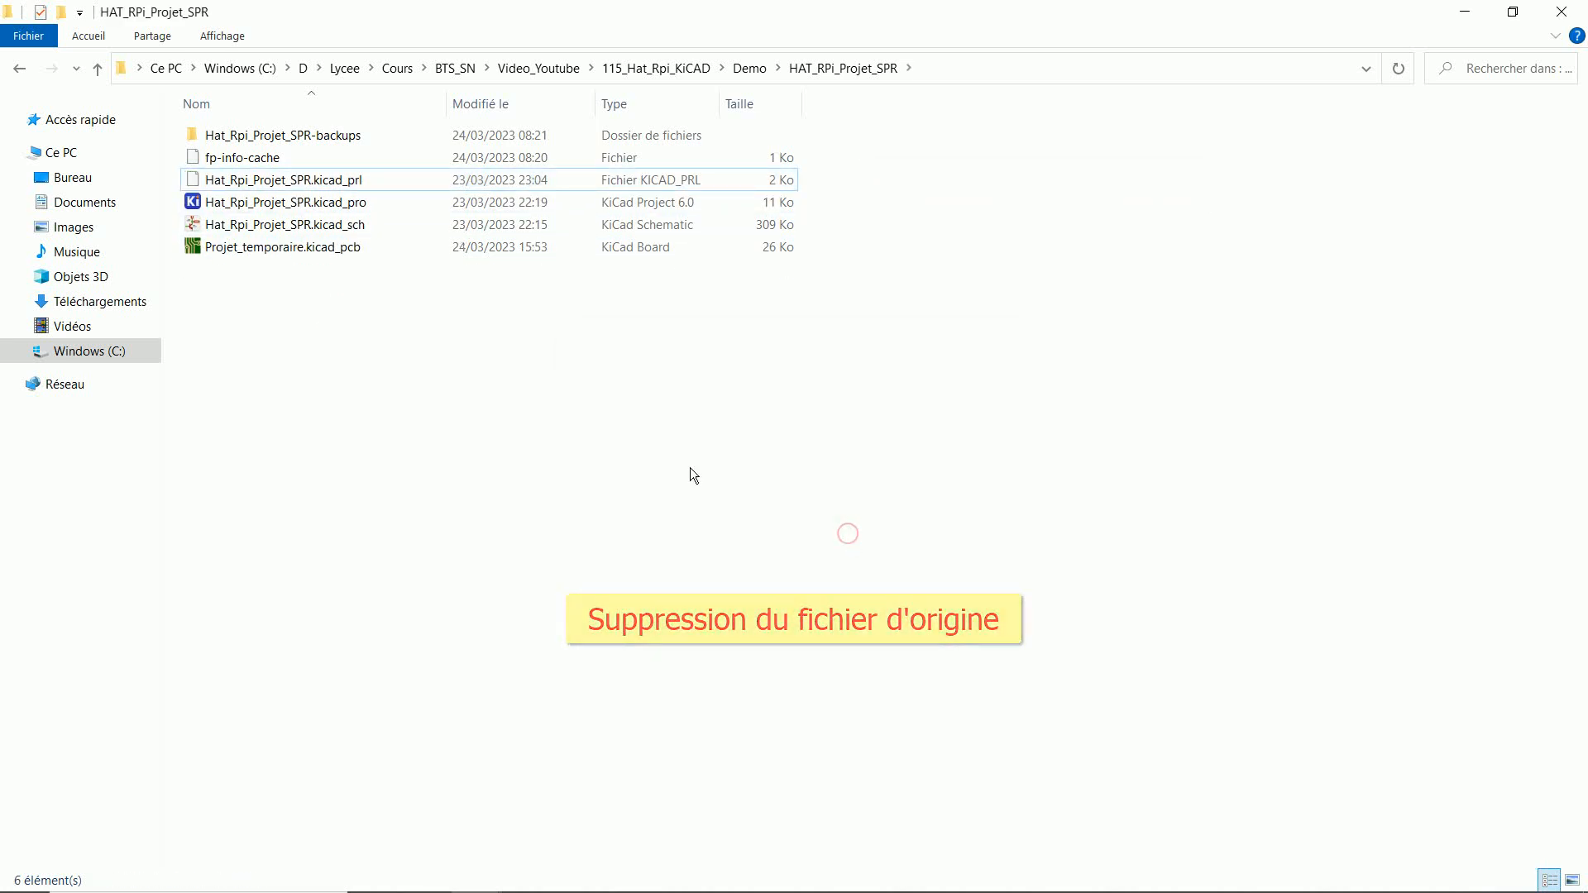
Rename Projet_temporaire.kicad_pcb to Hat_Rpi_Projet_SPR.kicad_pcb using the copied name.
click(271, 249)
click(264, 246)
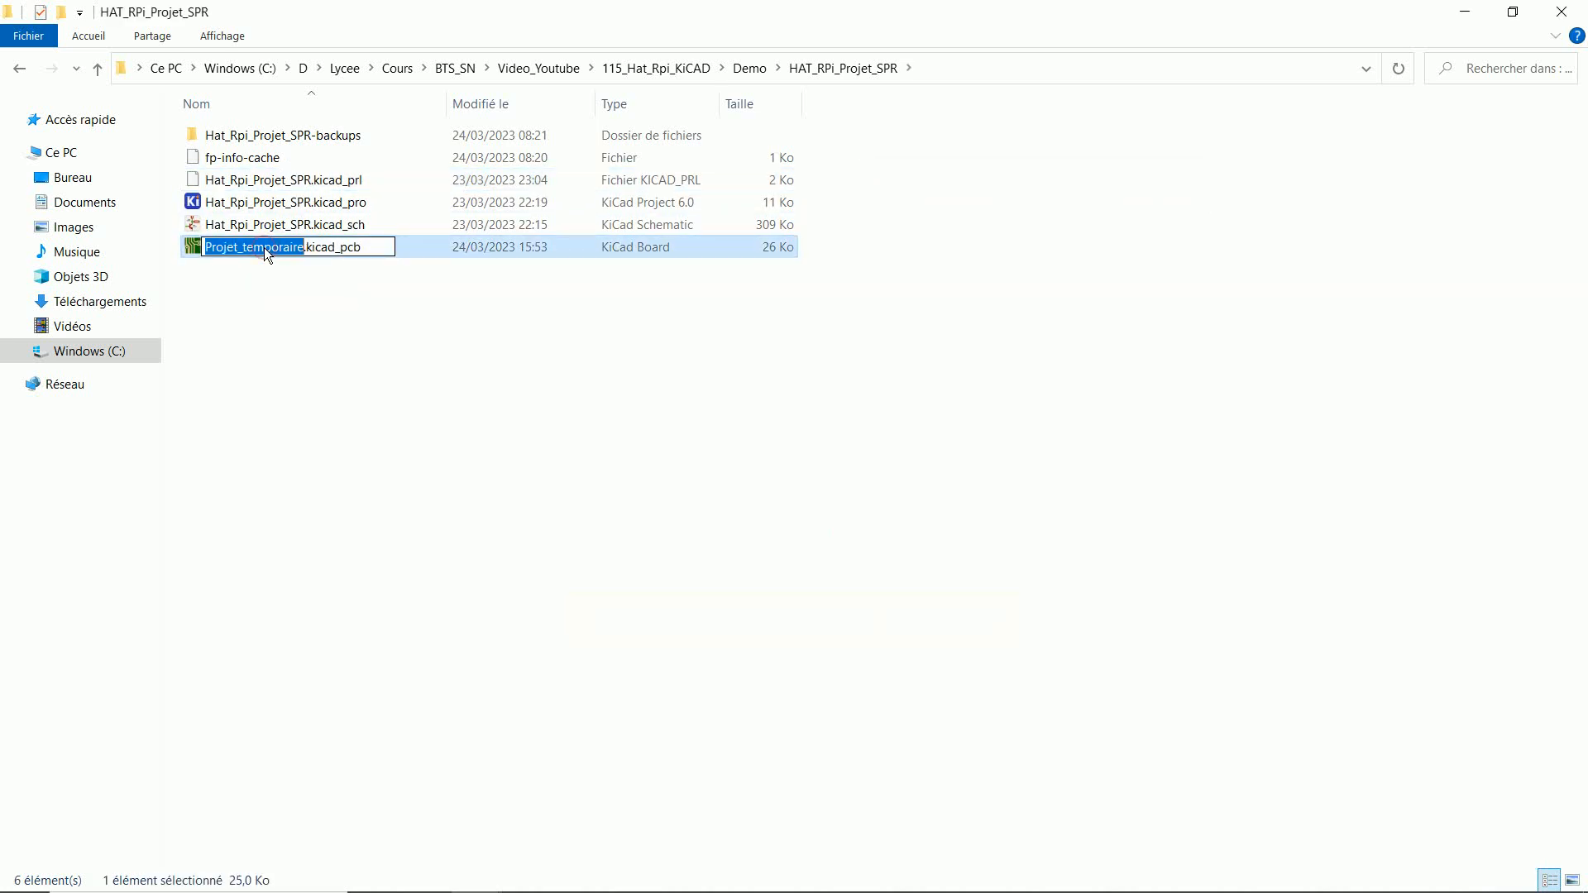
key(ctrl+v)
key(Return)
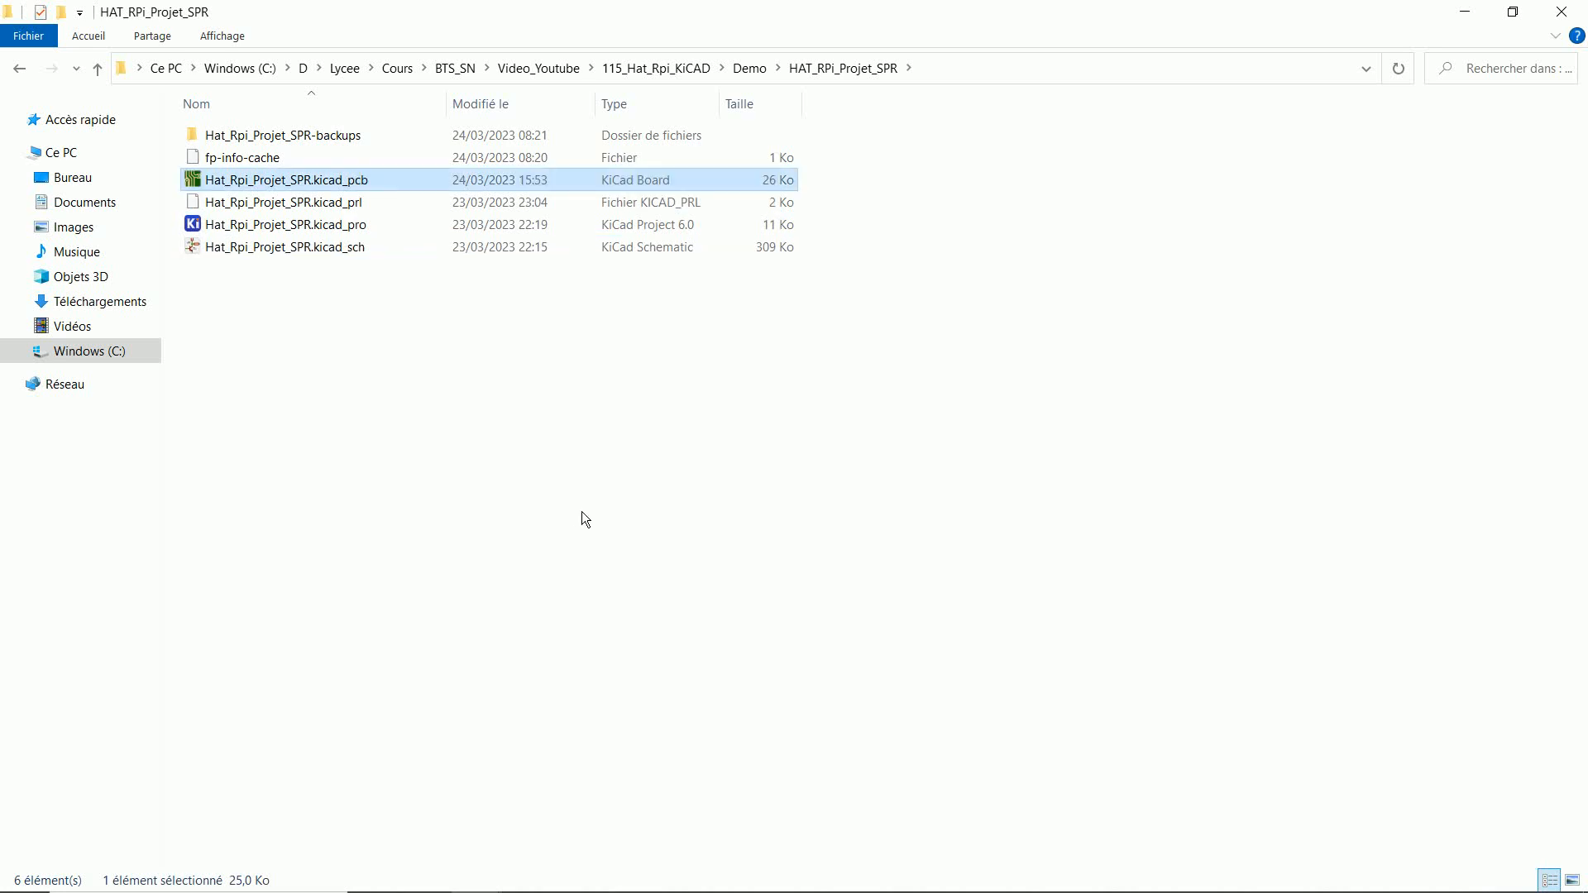
click(582, 513)
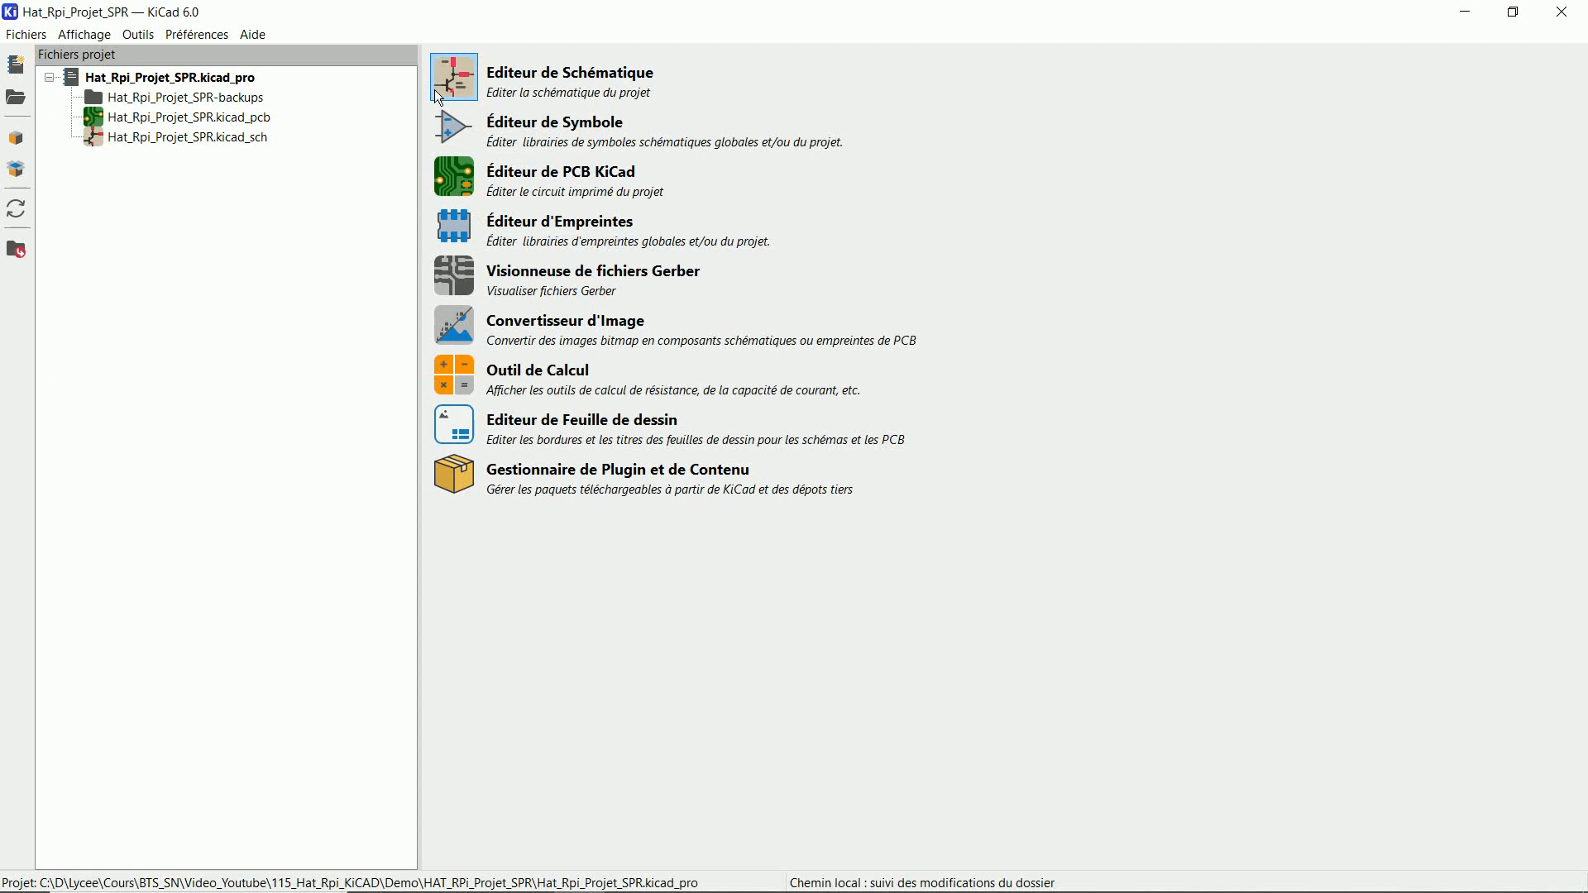
Open the Hat_Rpi_Projet_SPR schematic and display the library footprint assigned to the 2x20 connector J7.
click(438, 93)
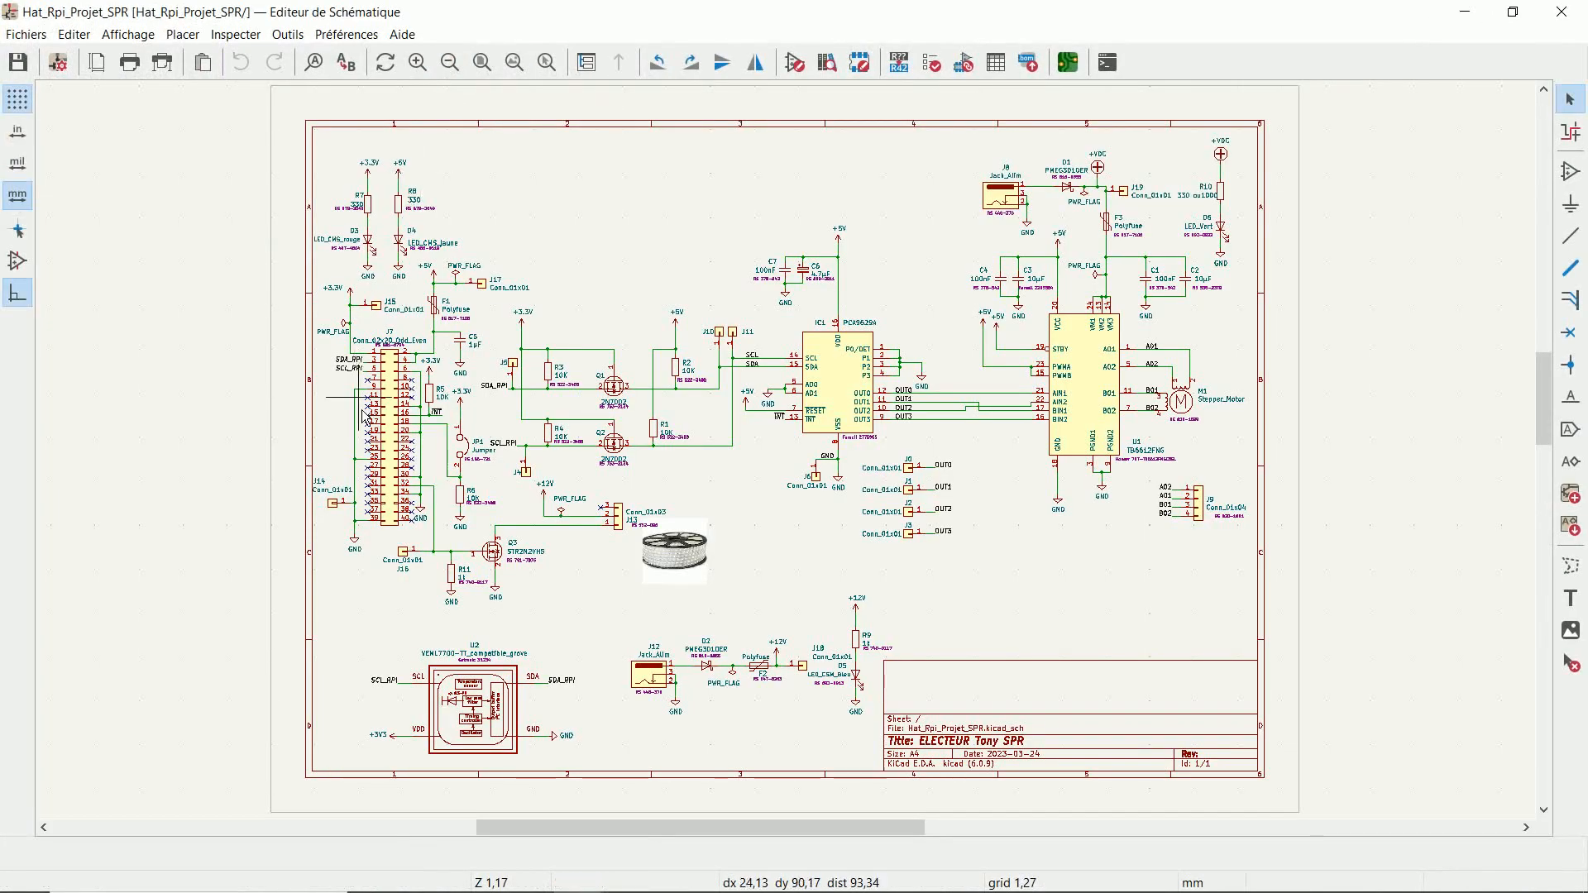
scroll(389, 434, up, 5)
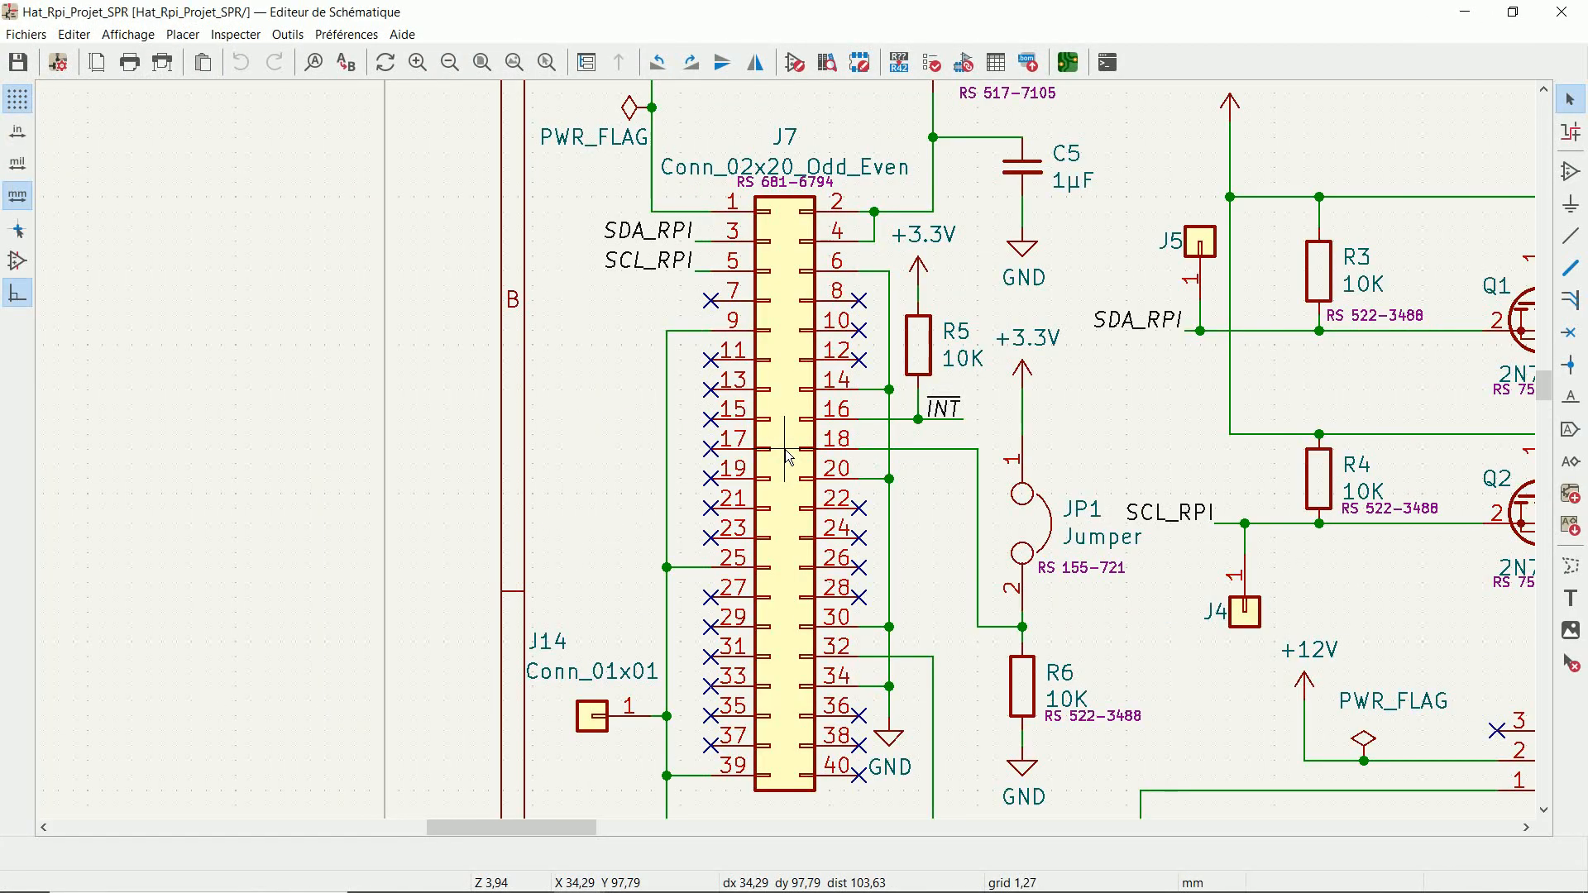
right_click(788, 457)
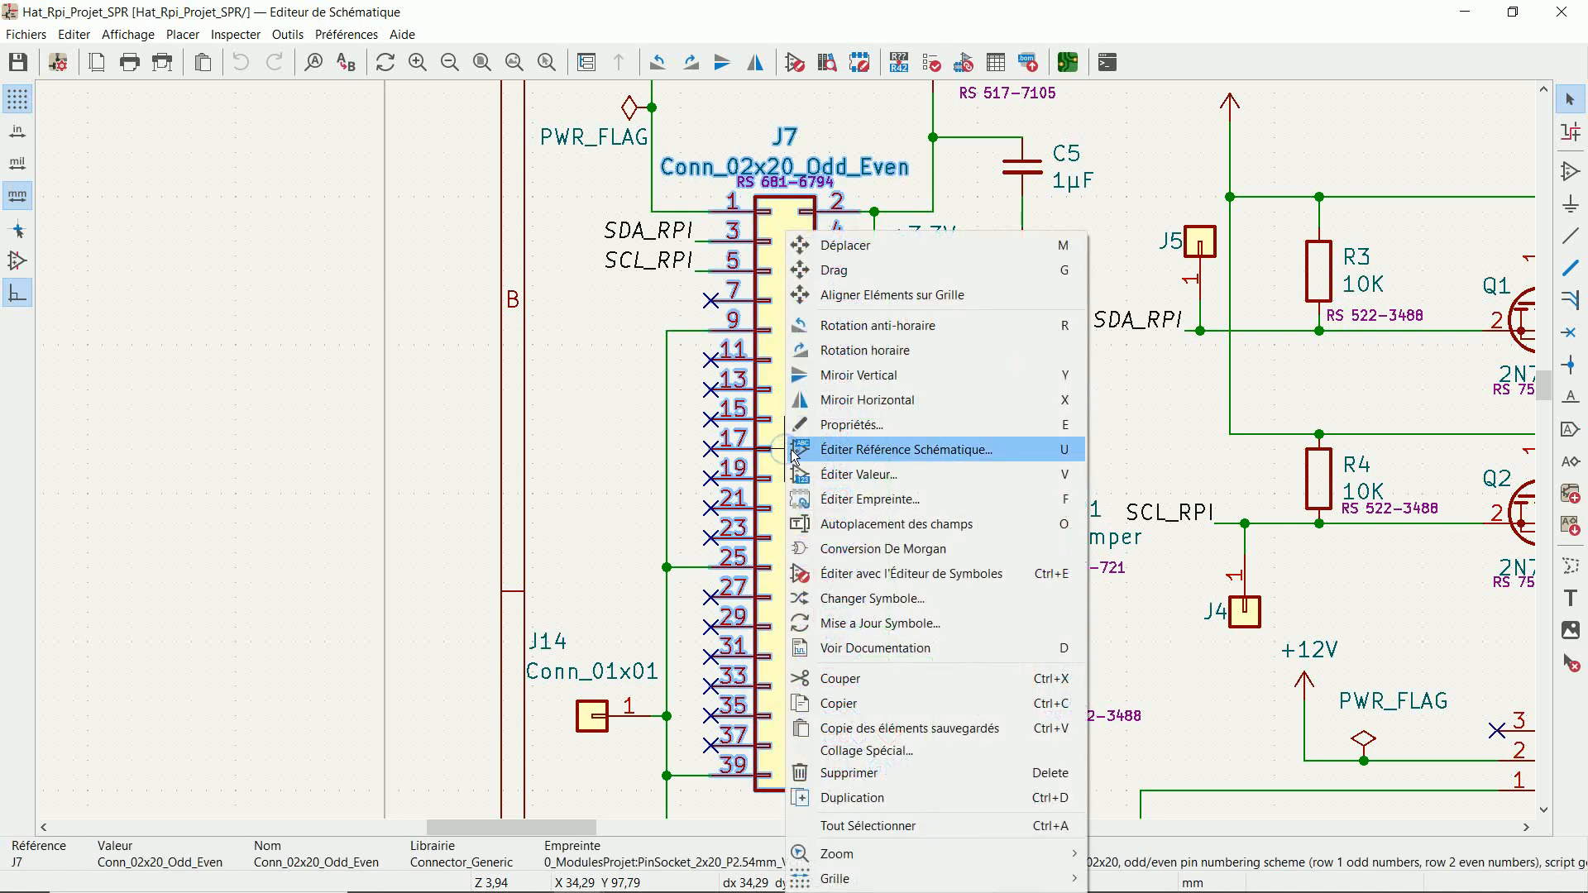
click(837, 427)
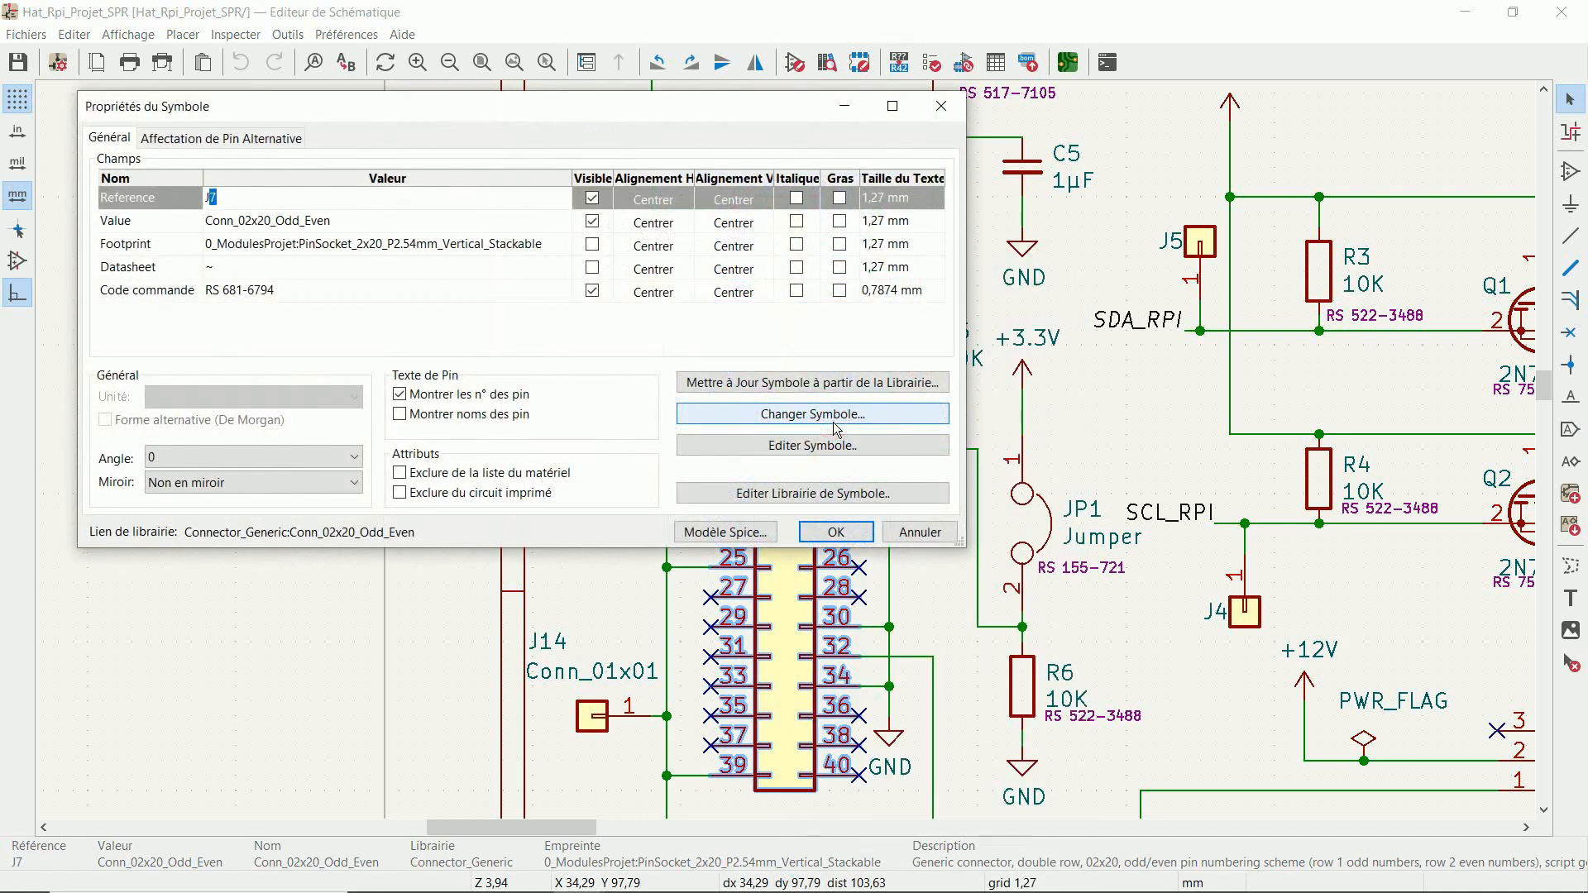
click(562, 252)
click(561, 245)
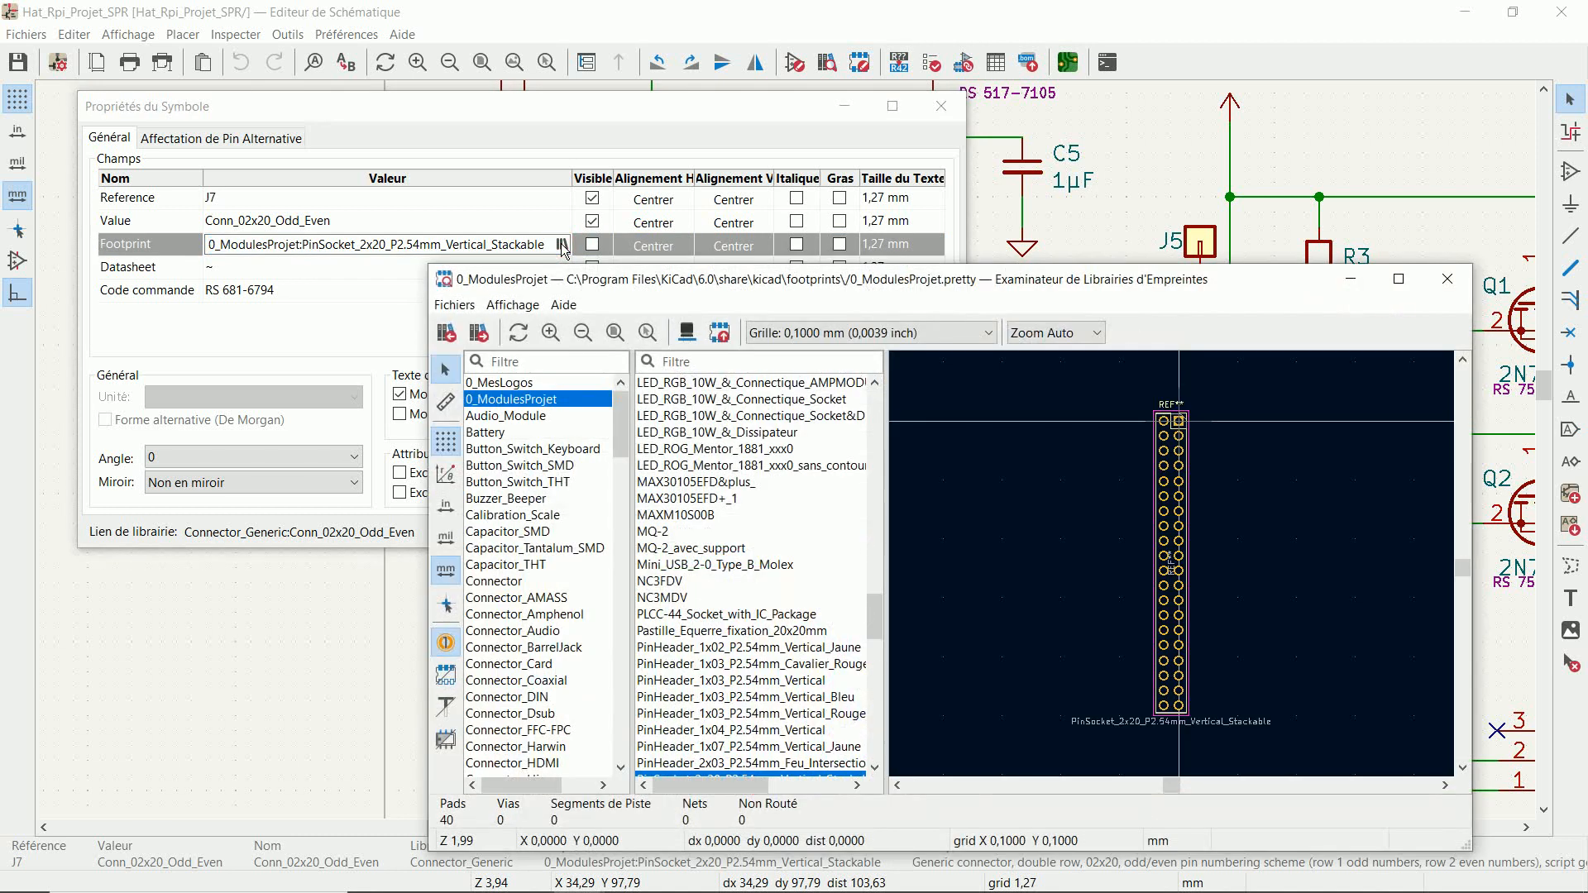
Examine the 3D model of J7's stackable pin socket footprint and leave the symbol properties without changes.
click(687, 333)
drag(1041, 468, 923, 457)
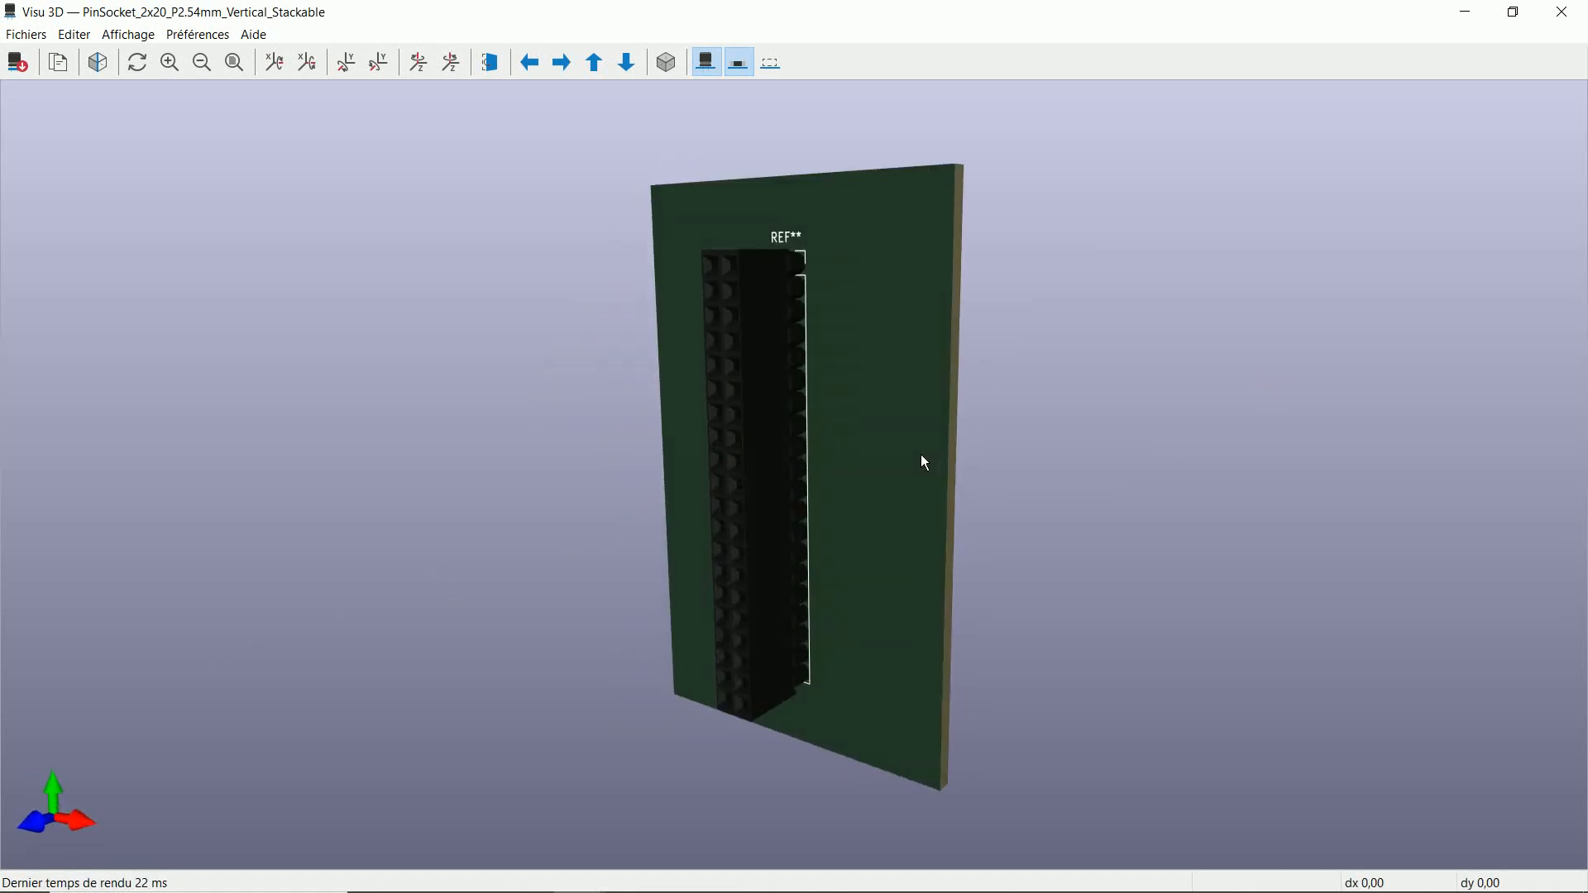
click(1559, 15)
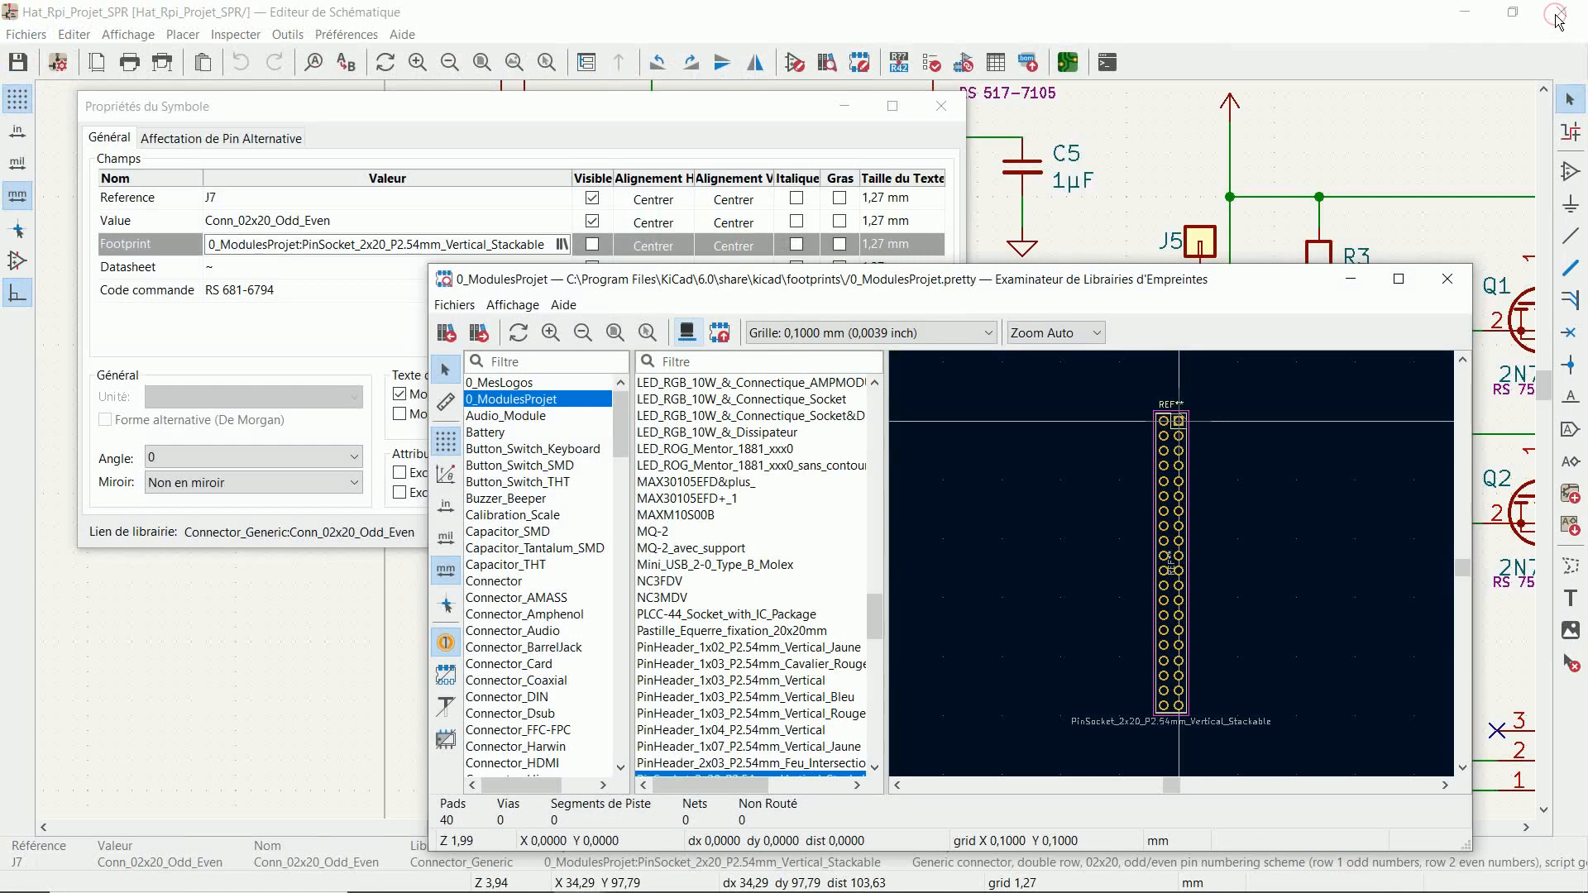
click(1446, 279)
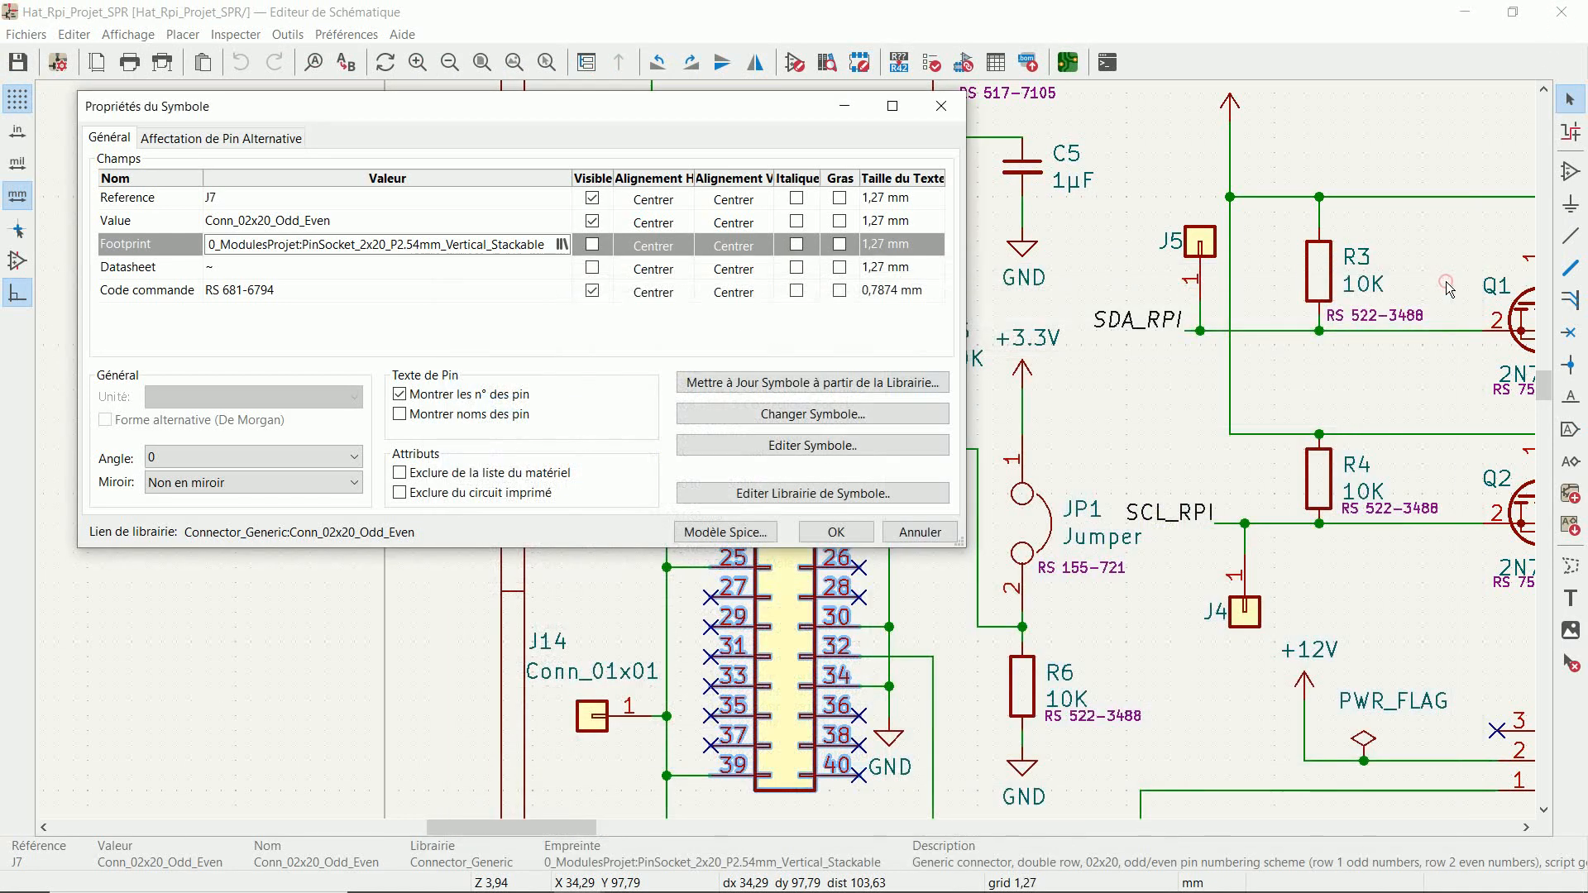
click(941, 106)
Open the Hat_Rpi_Projet_SPR board layout in the PCB editor from the schematic.
scroll(788, 457, down, 3)
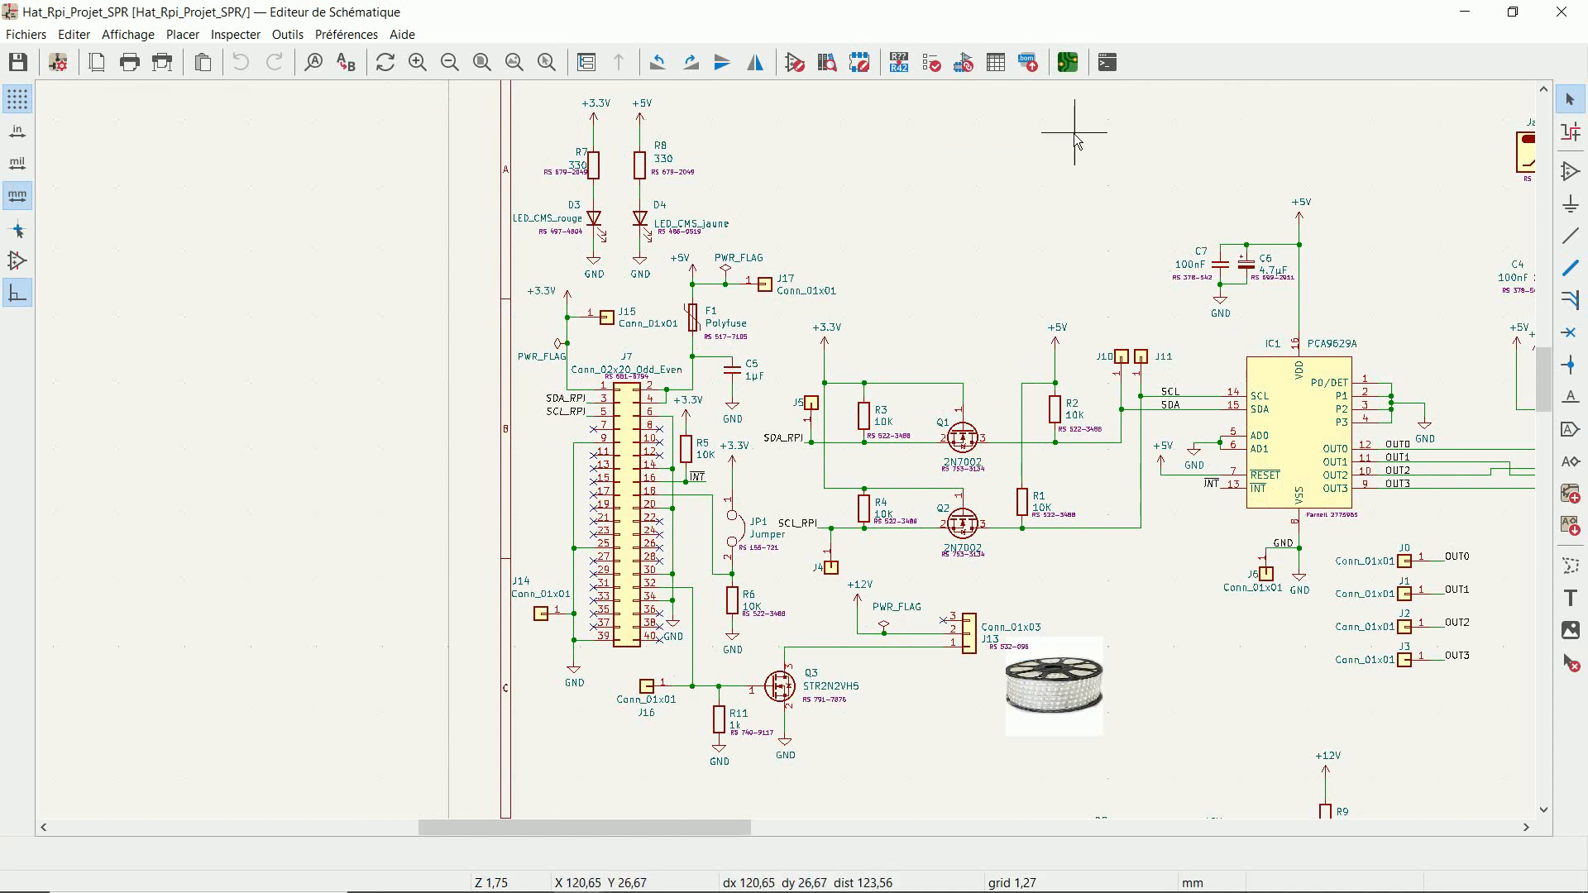
click(1067, 62)
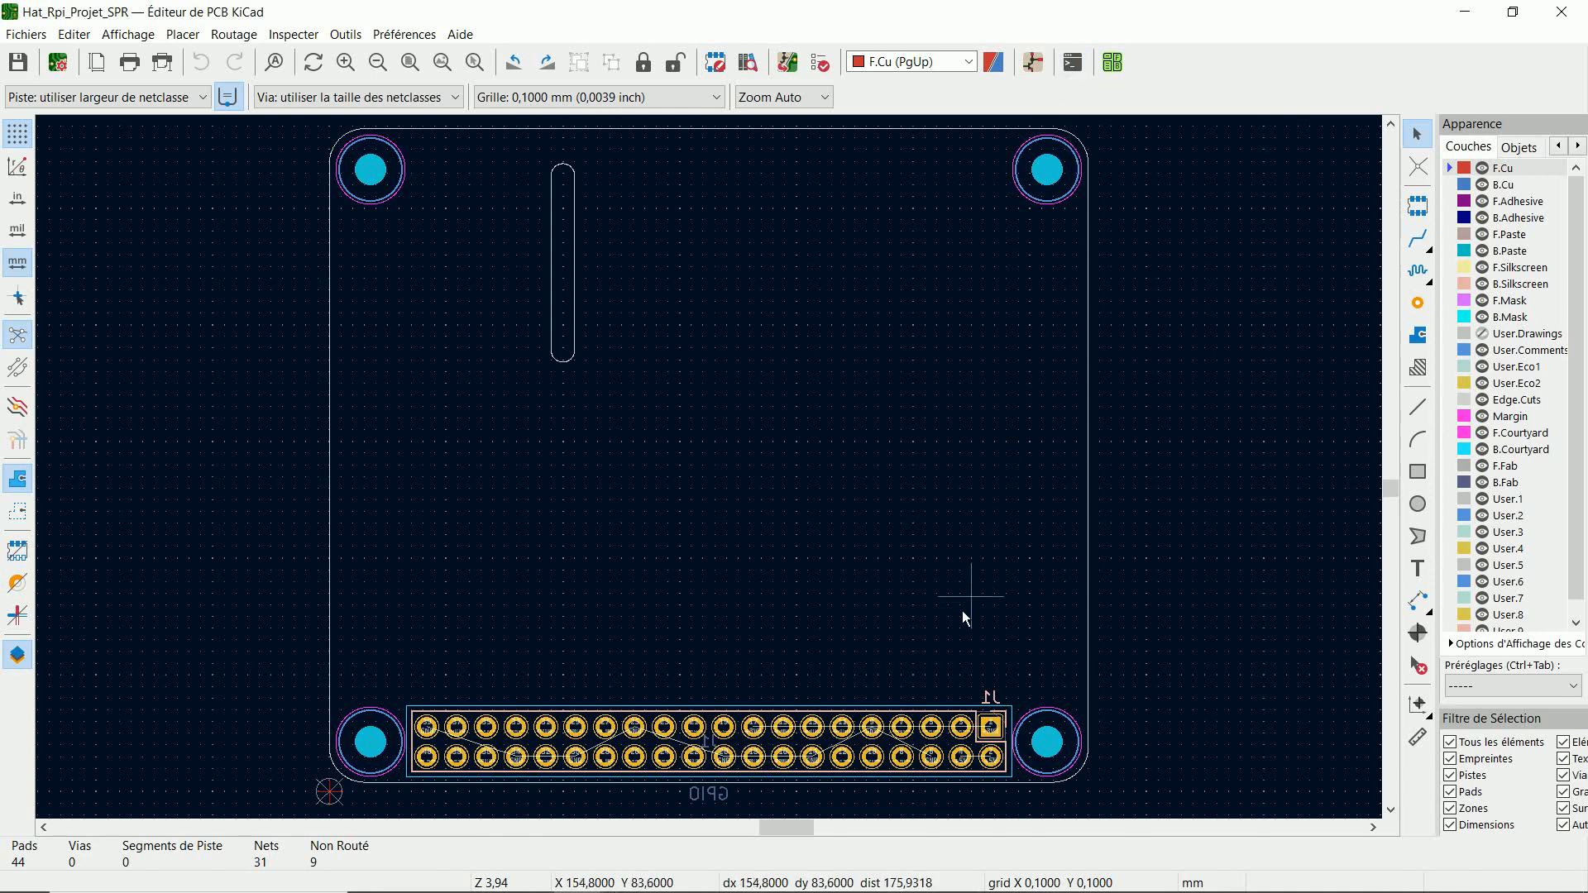
Change the reference of the GPIO connector footprint J1 on the board to J7.
click(911, 721)
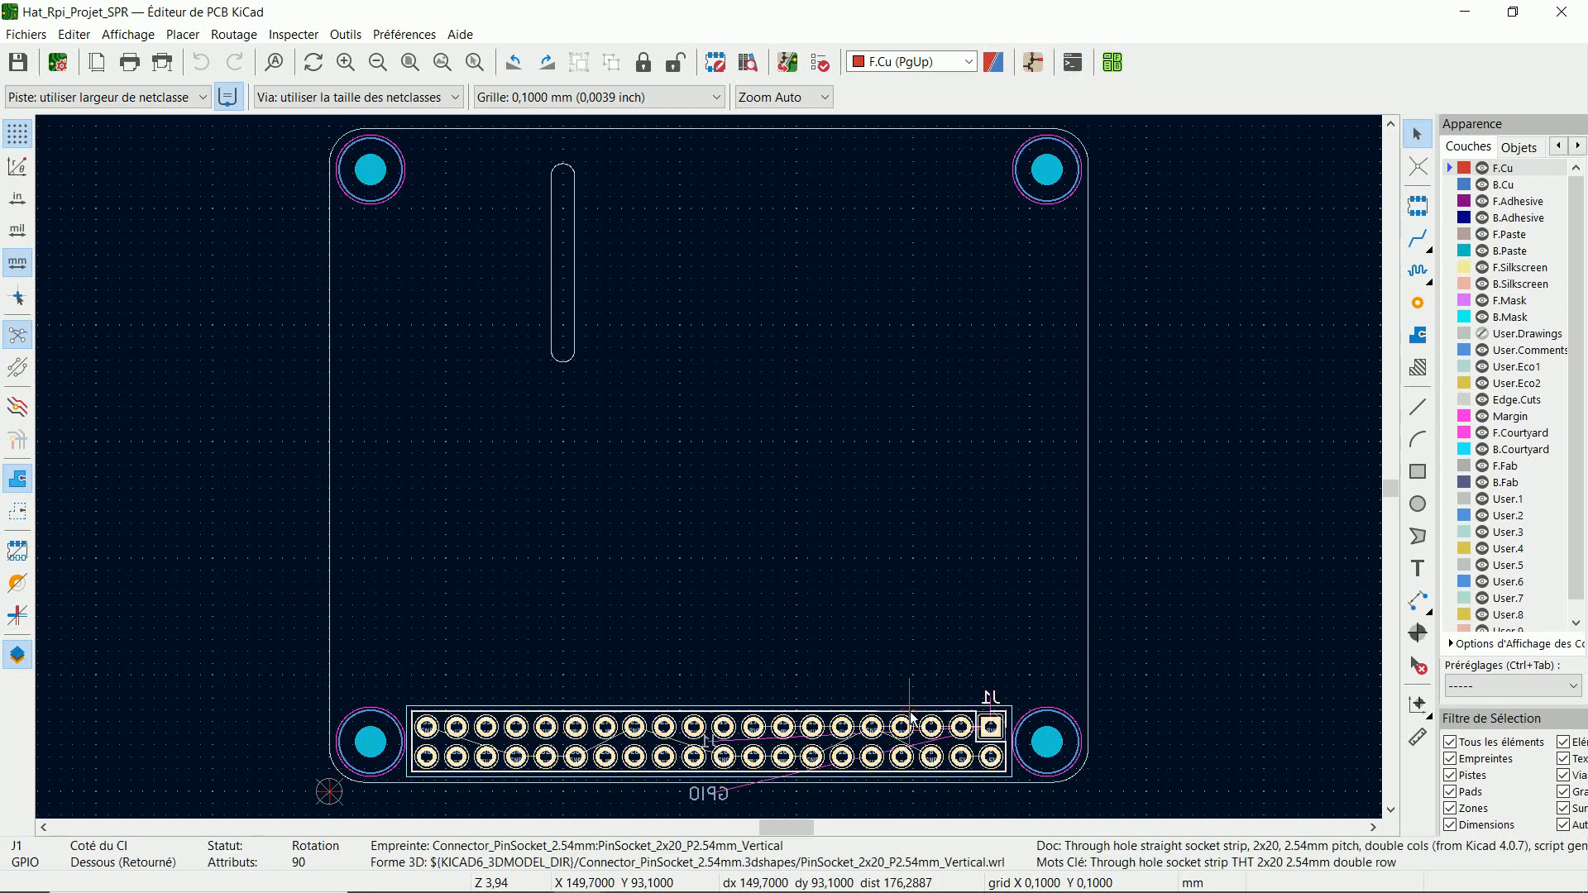
right_click(911, 713)
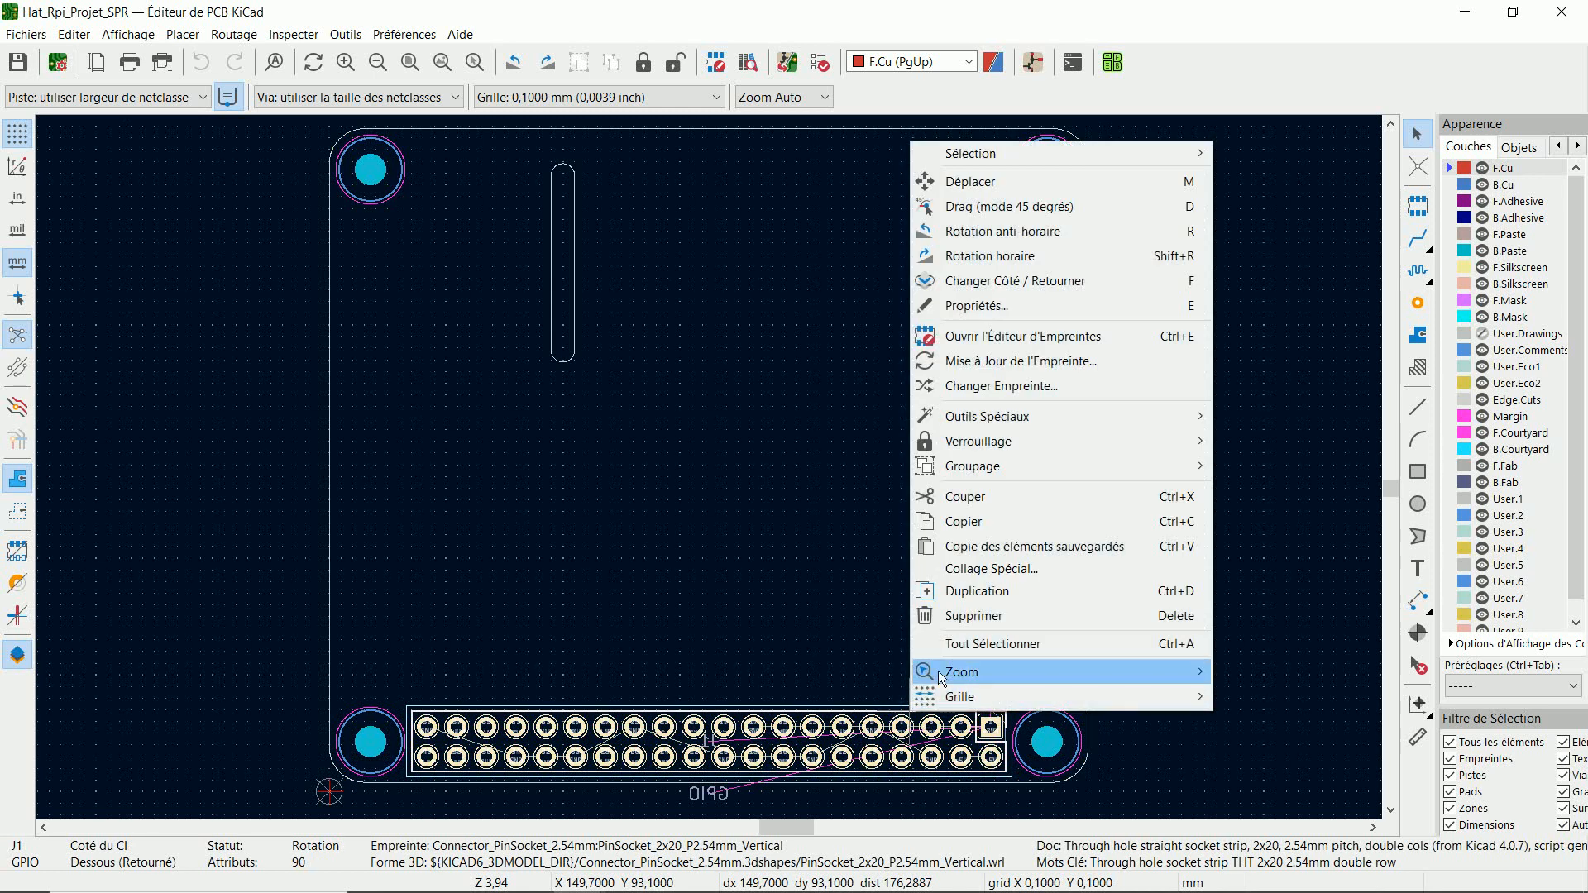
mouse_move(955, 665)
click(996, 306)
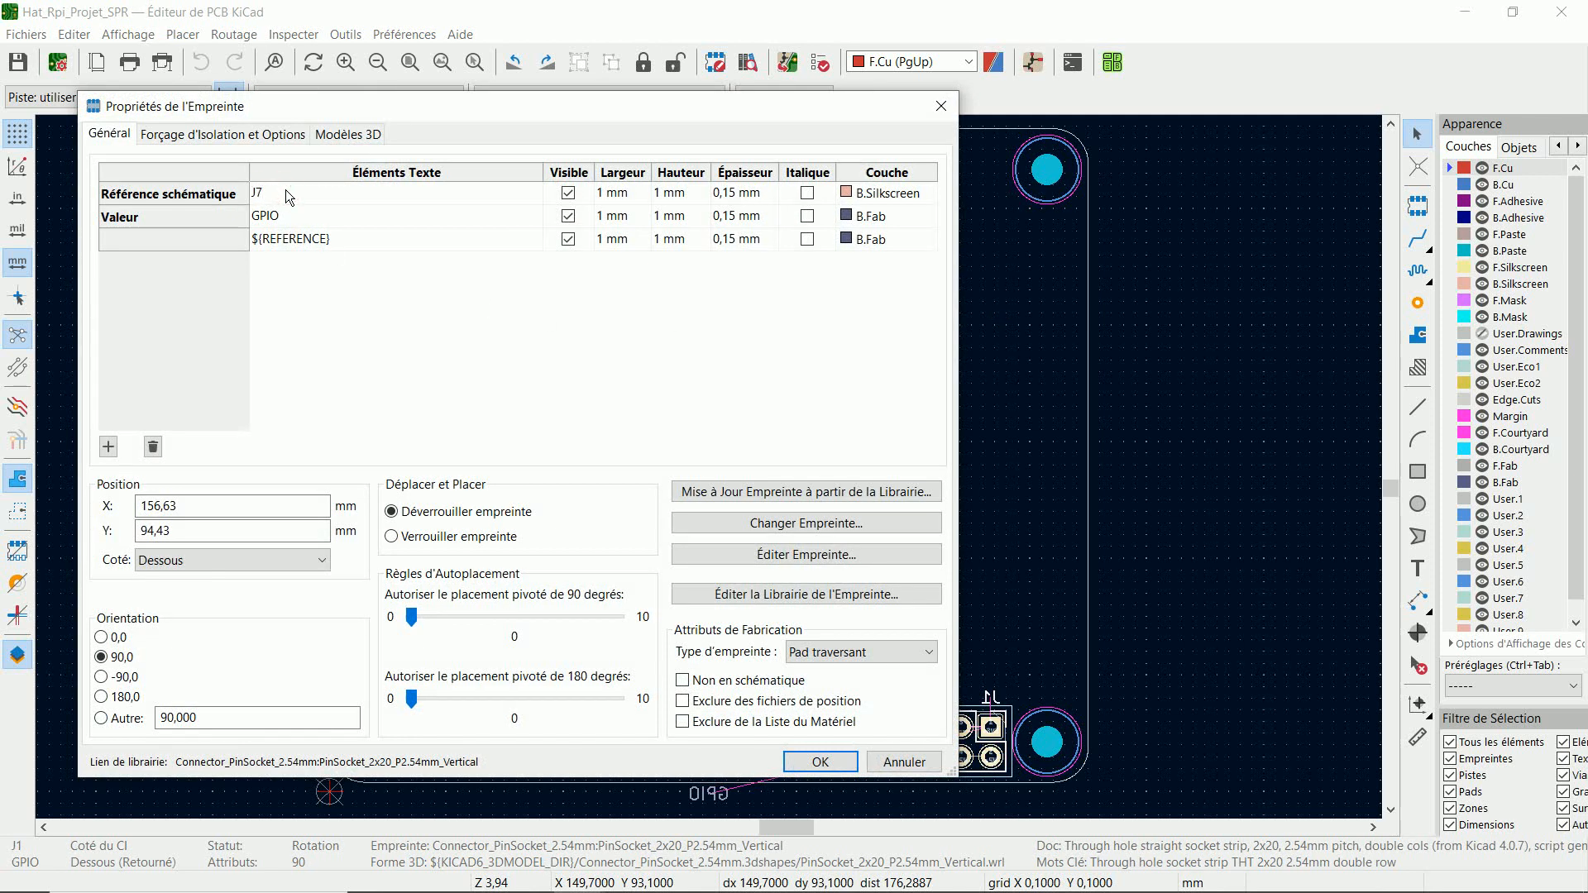
Replace the GPIO connector's footprint with PinSocket_2x20_P2.54mm_Vertical_Stackable from the 0_ModulesProjet library.
click(813, 521)
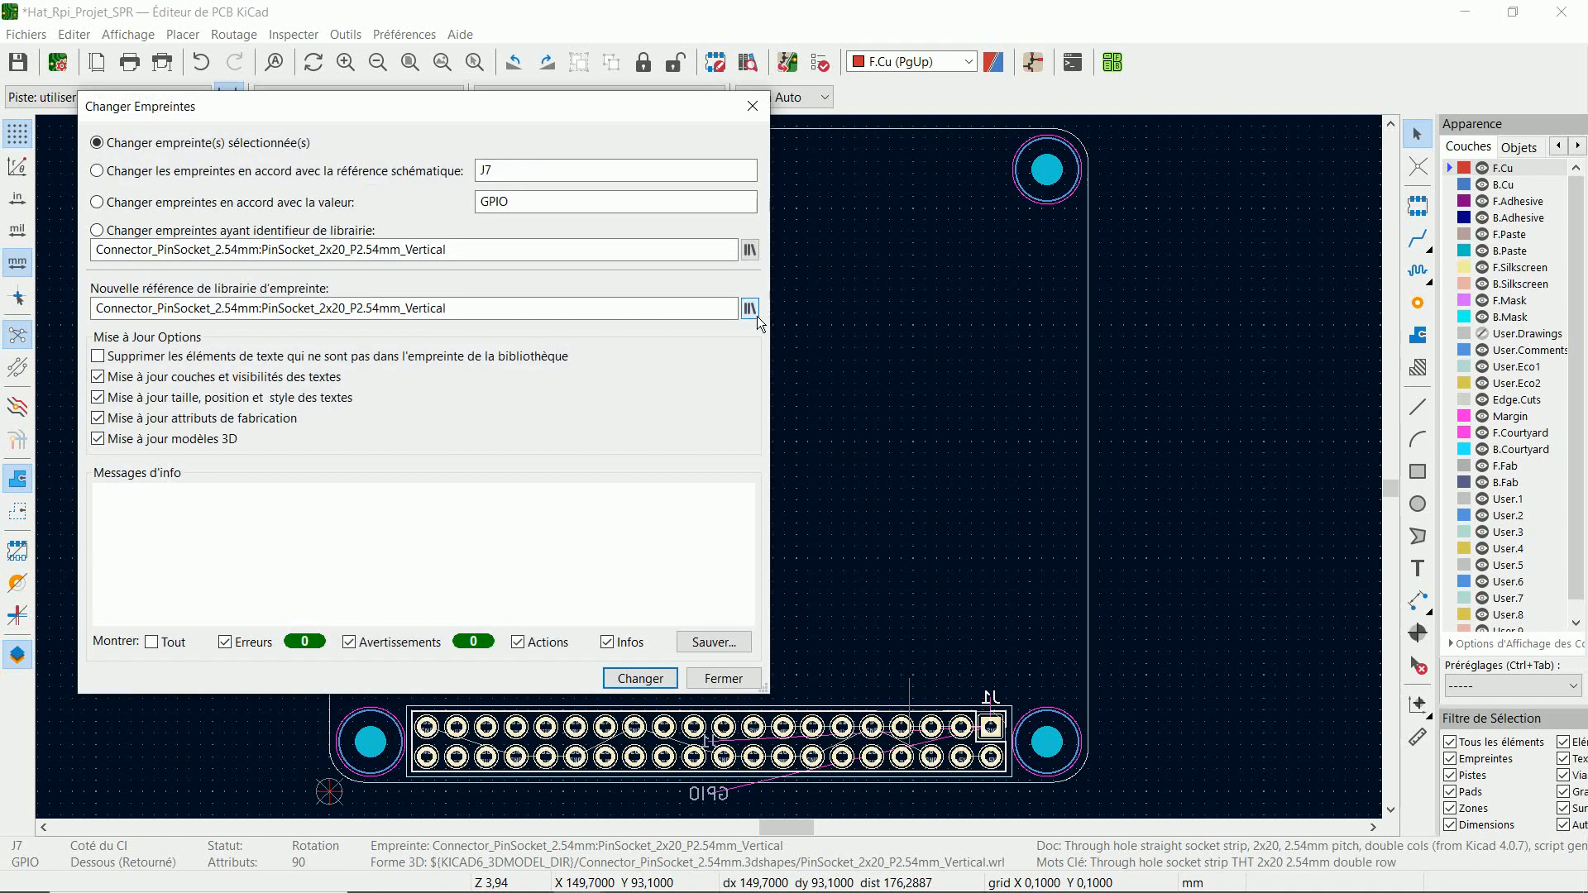
click(749, 308)
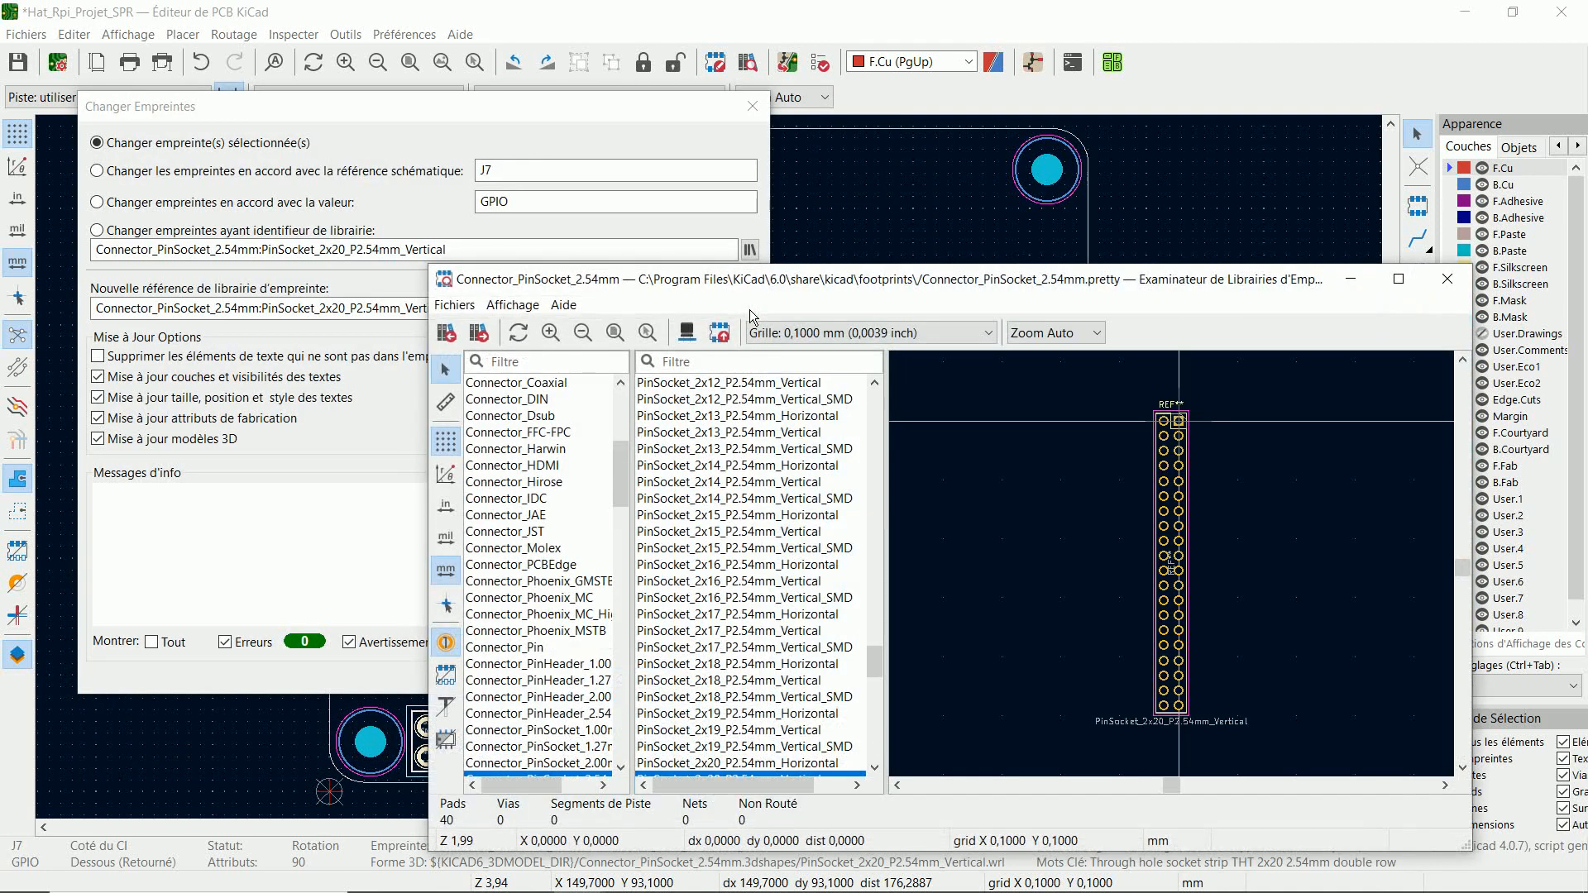
scroll(620, 478, up, 6)
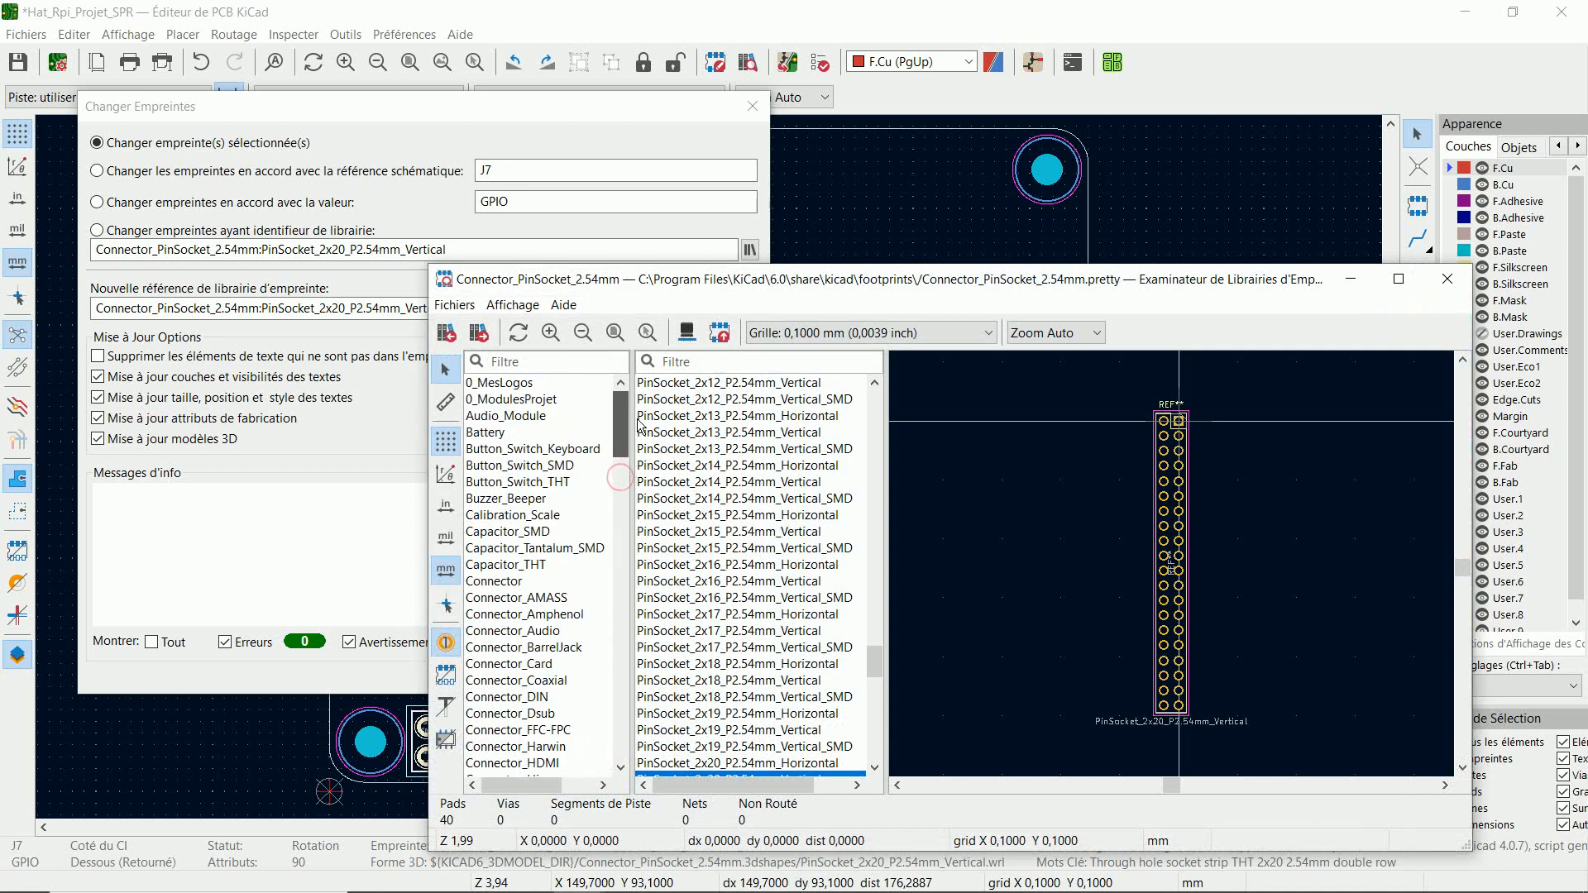
click(543, 401)
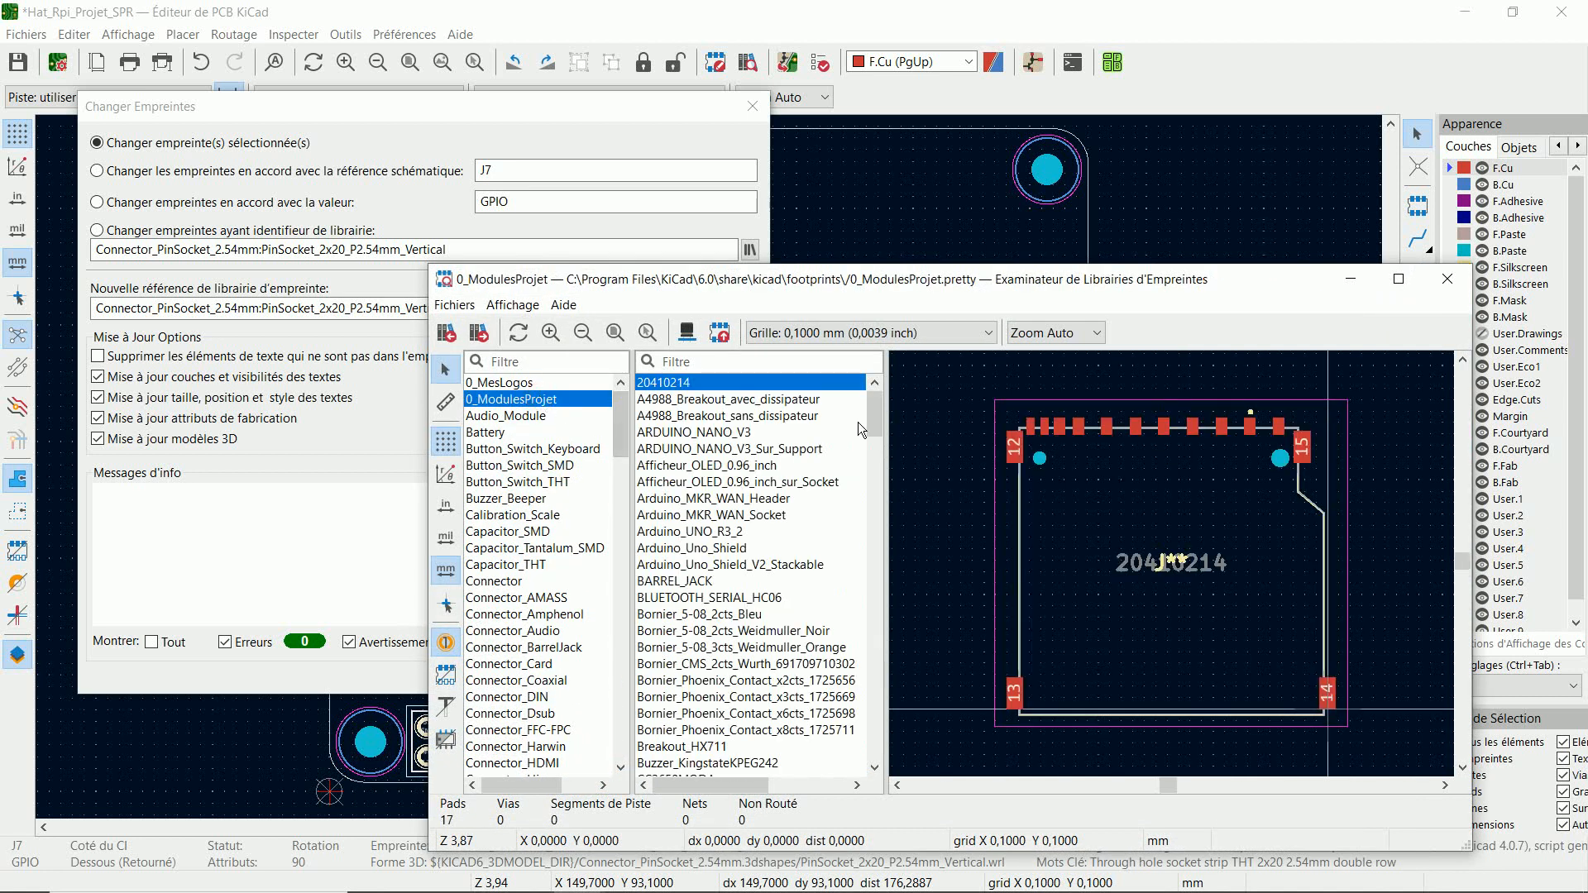
drag(873, 405, 880, 617)
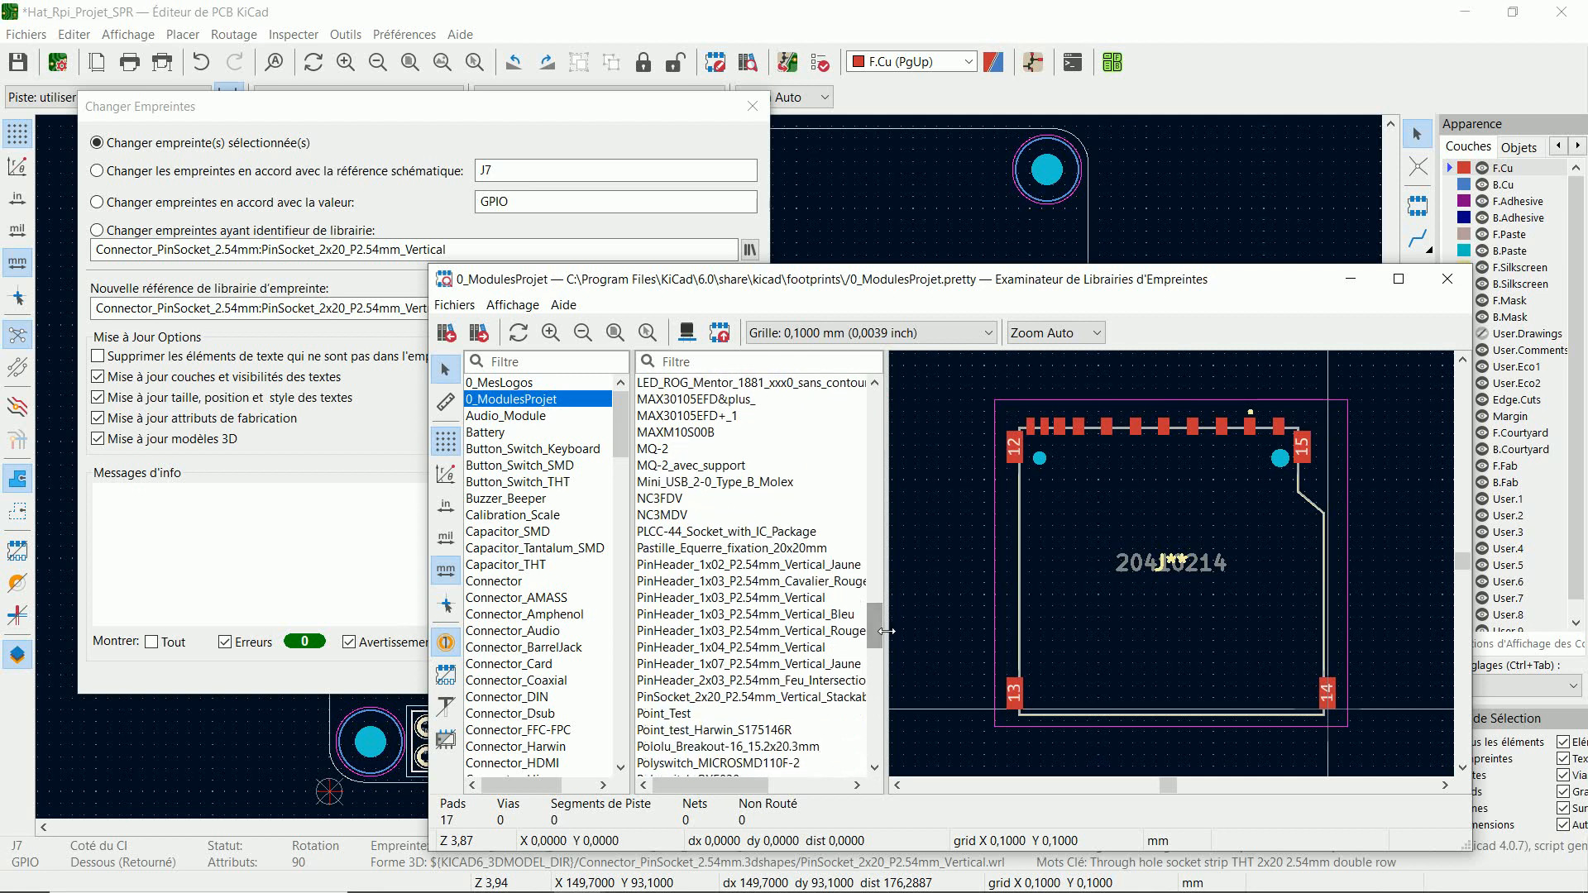
click(836, 698)
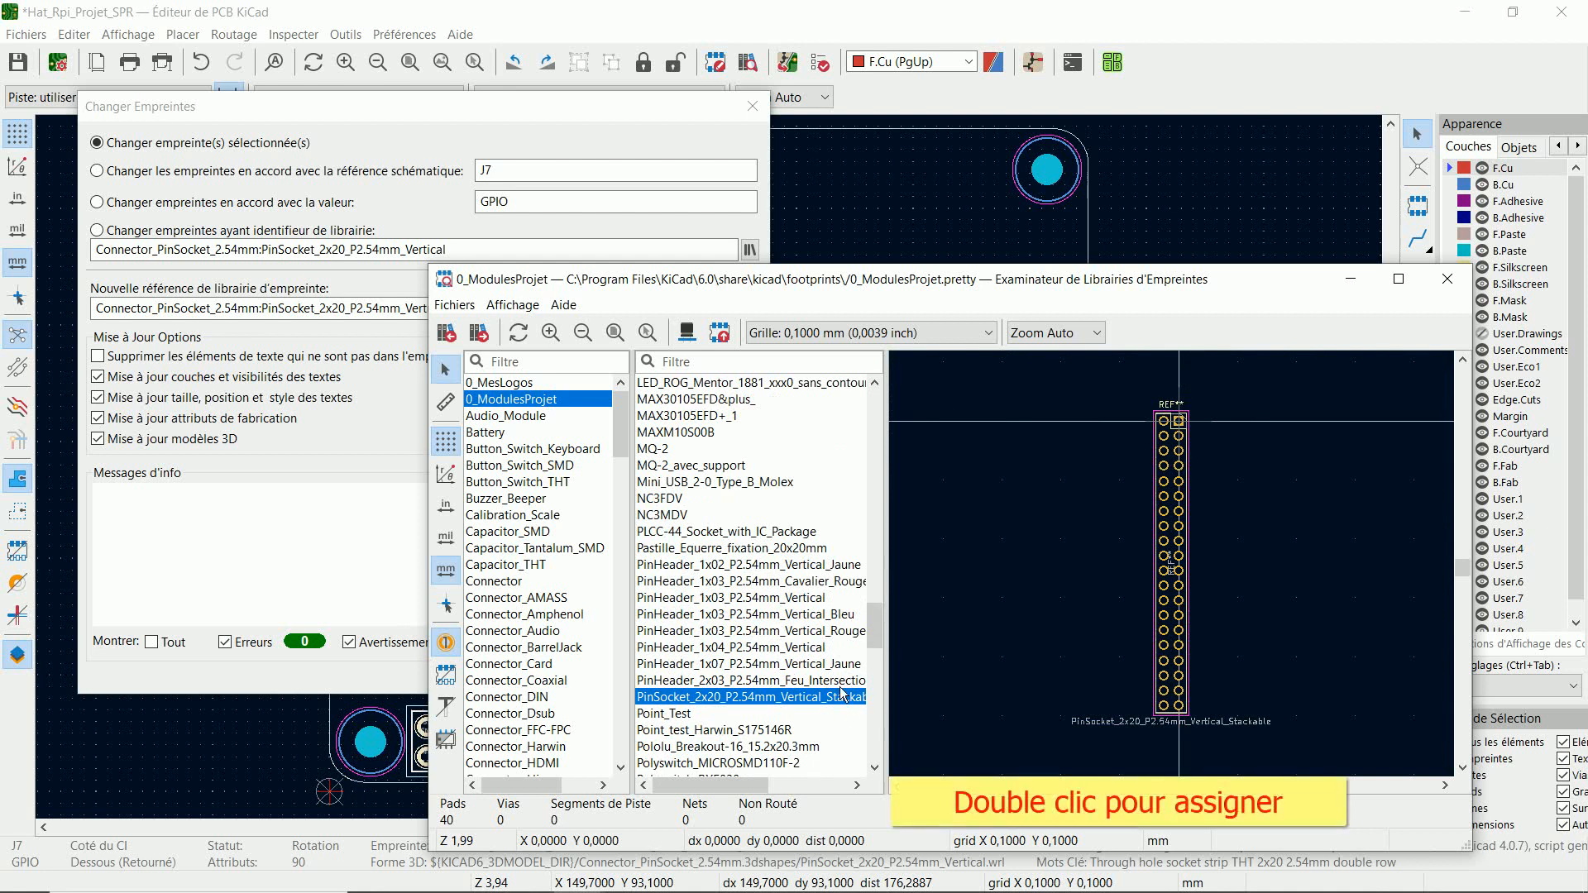
double_click(833, 697)
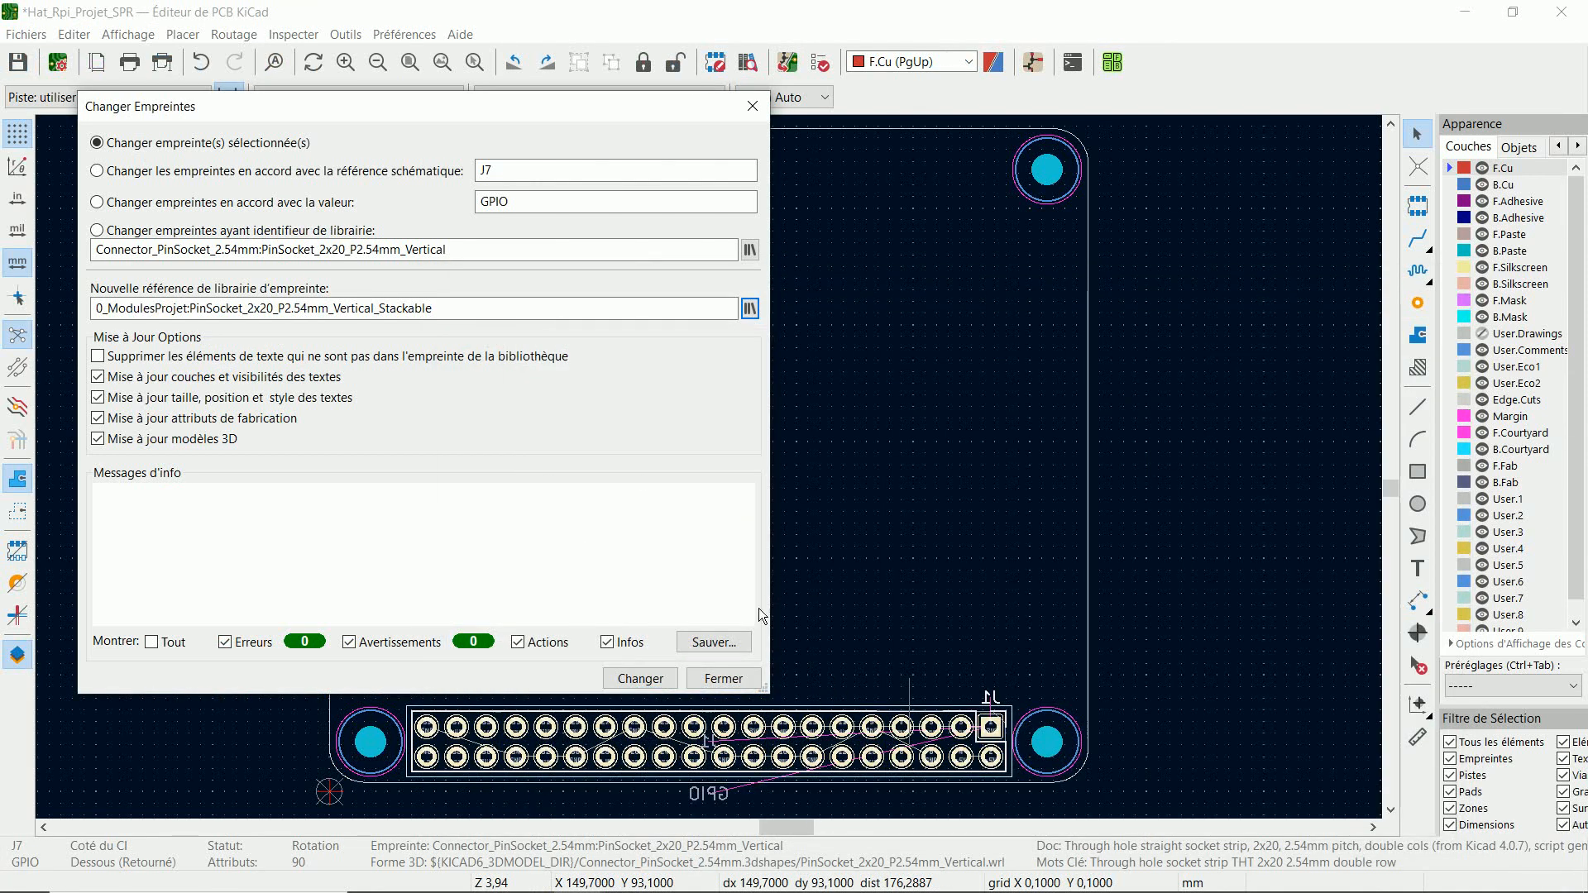
click(641, 679)
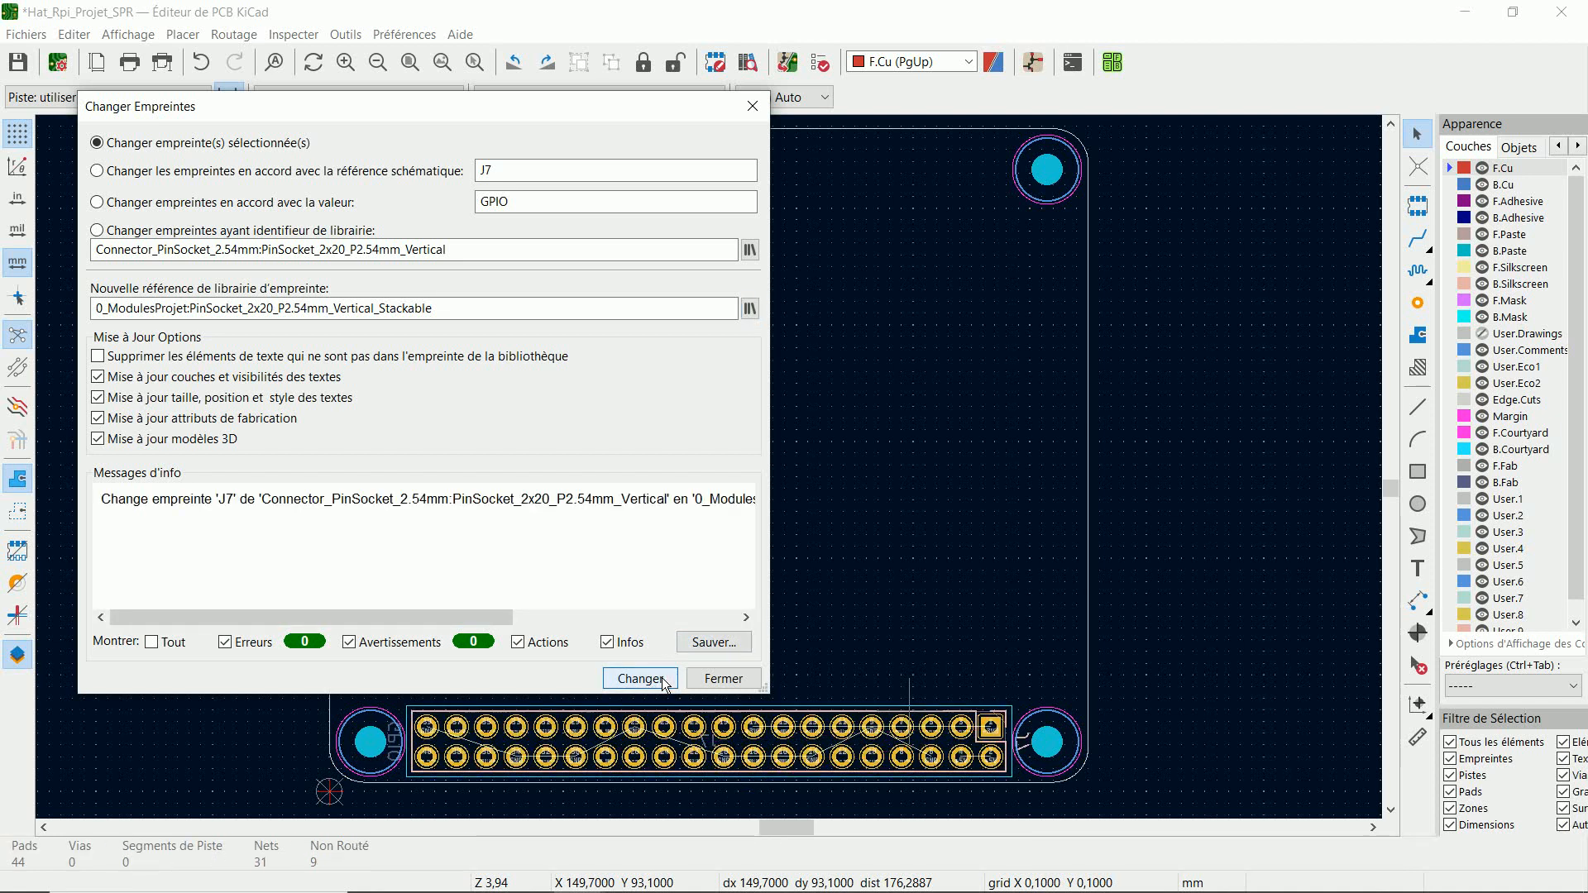
click(718, 680)
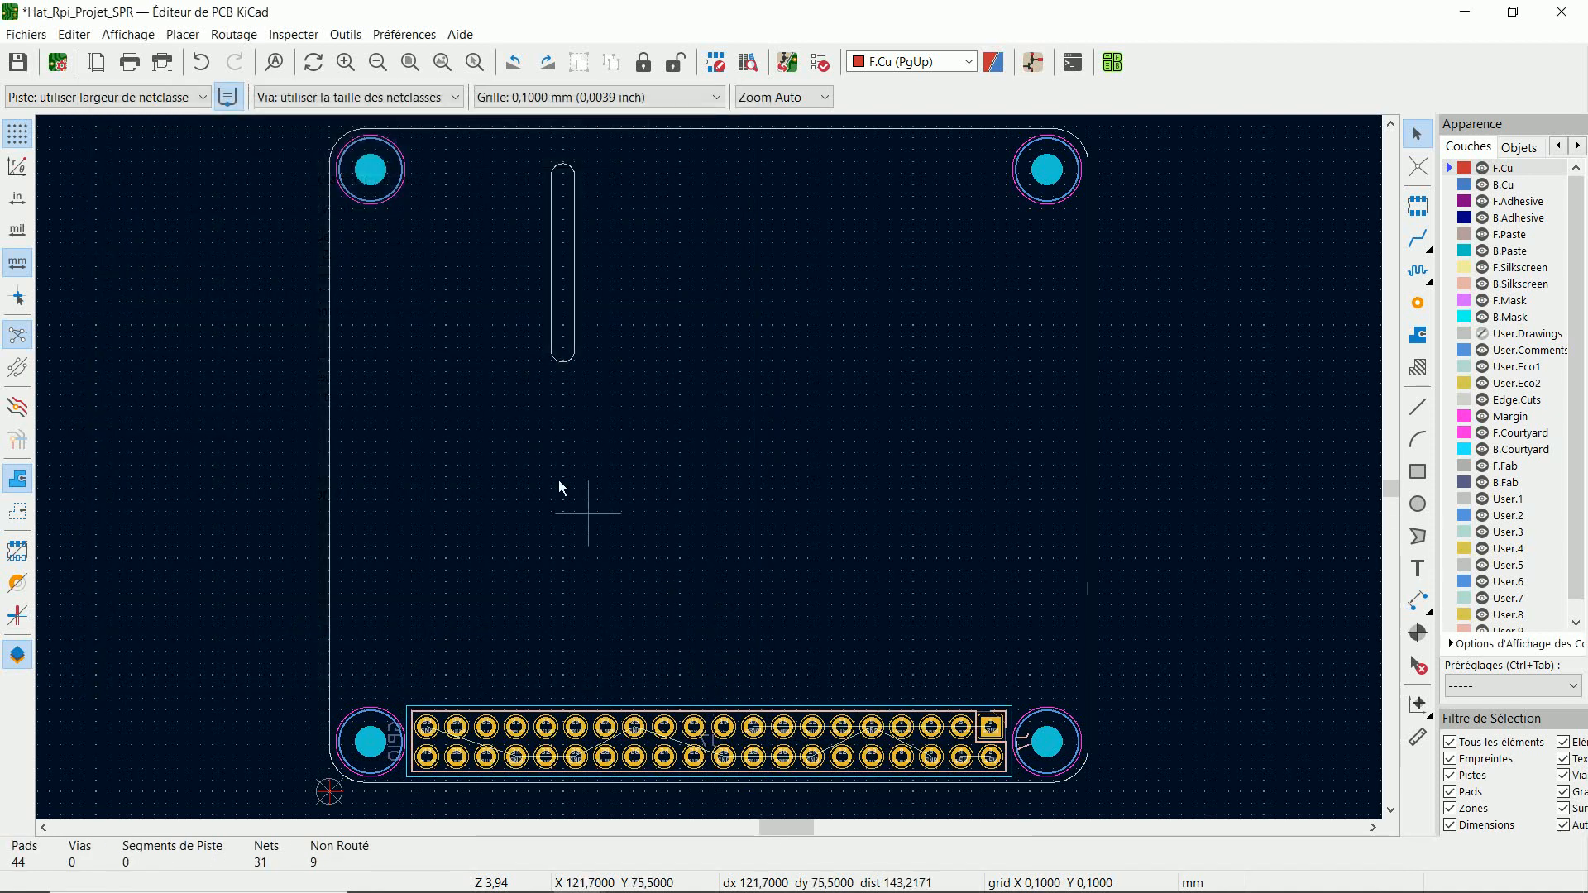
Examine the connector's stackable pins on the board in the 3D viewer and return to the layout.
click(139, 37)
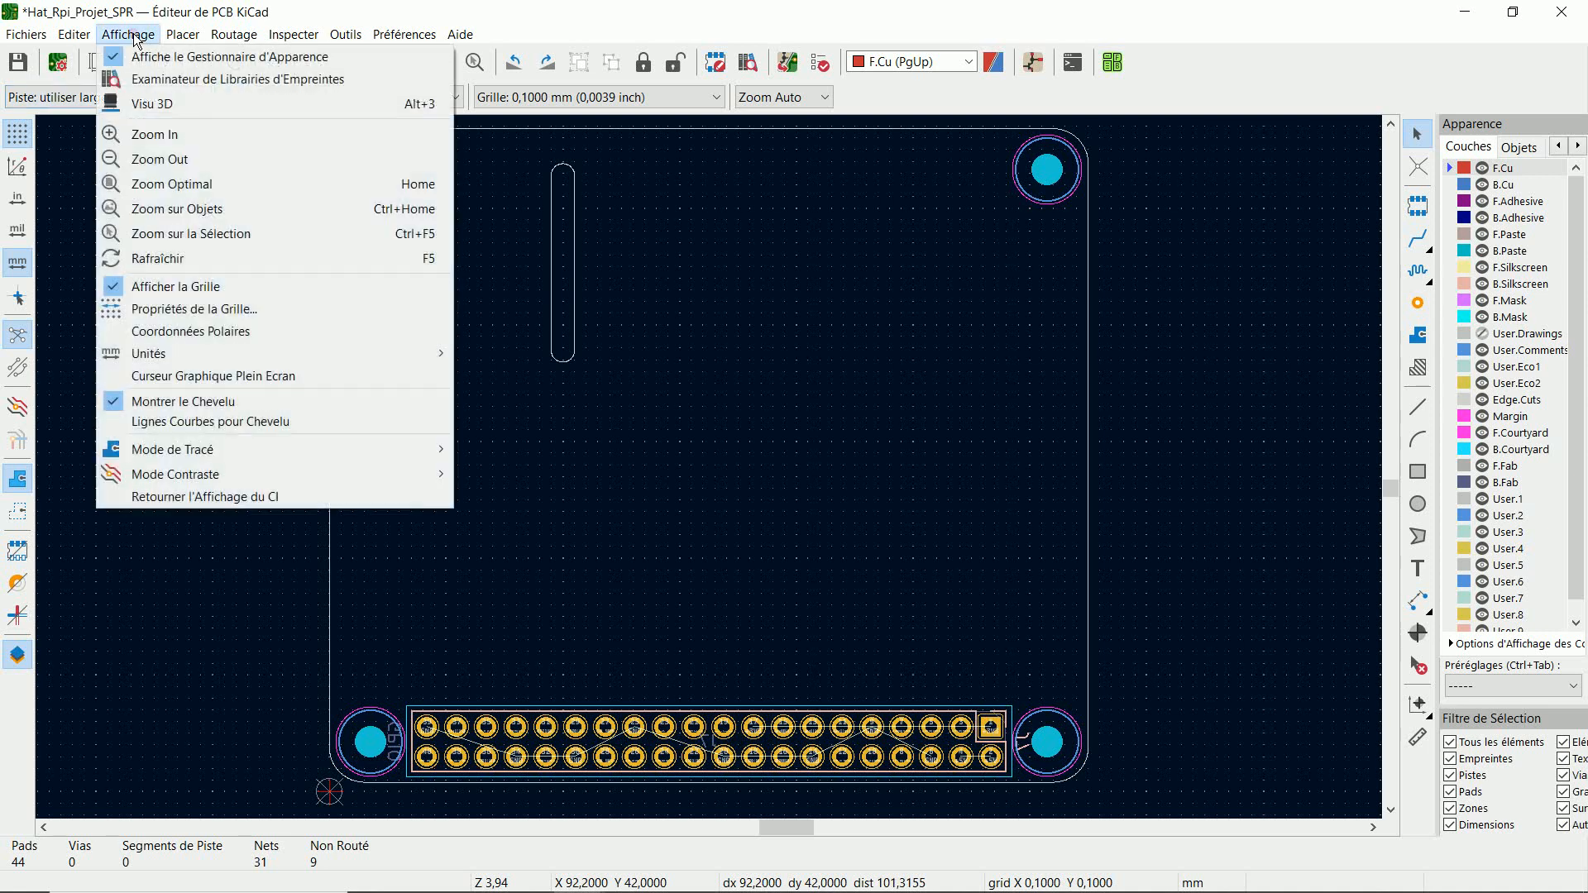
click(166, 103)
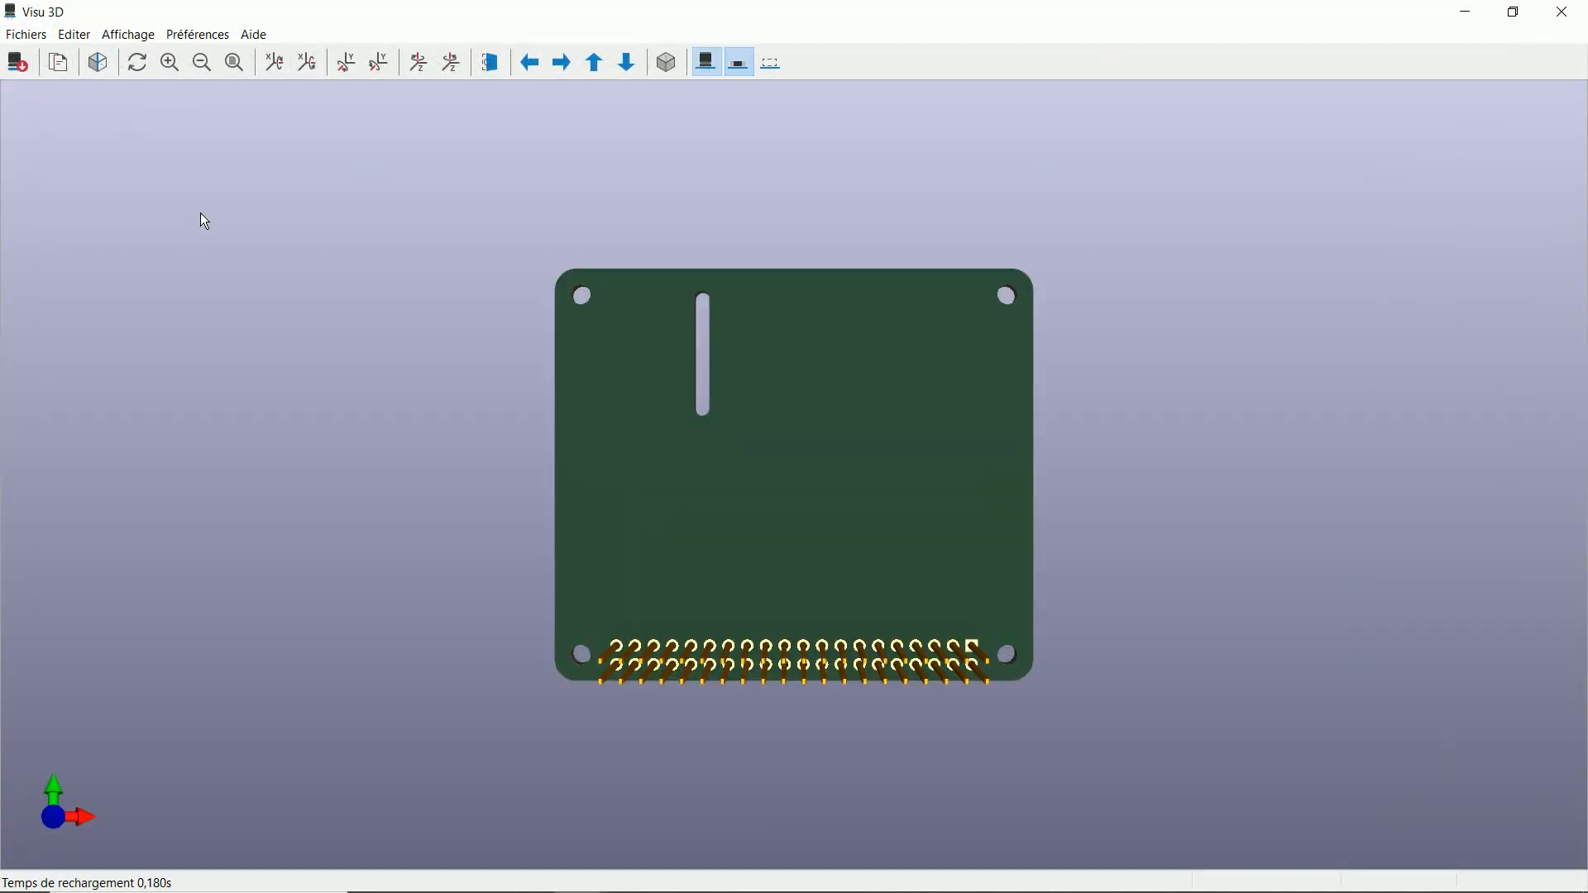
drag(1048, 450, 767, 329)
click(1558, 22)
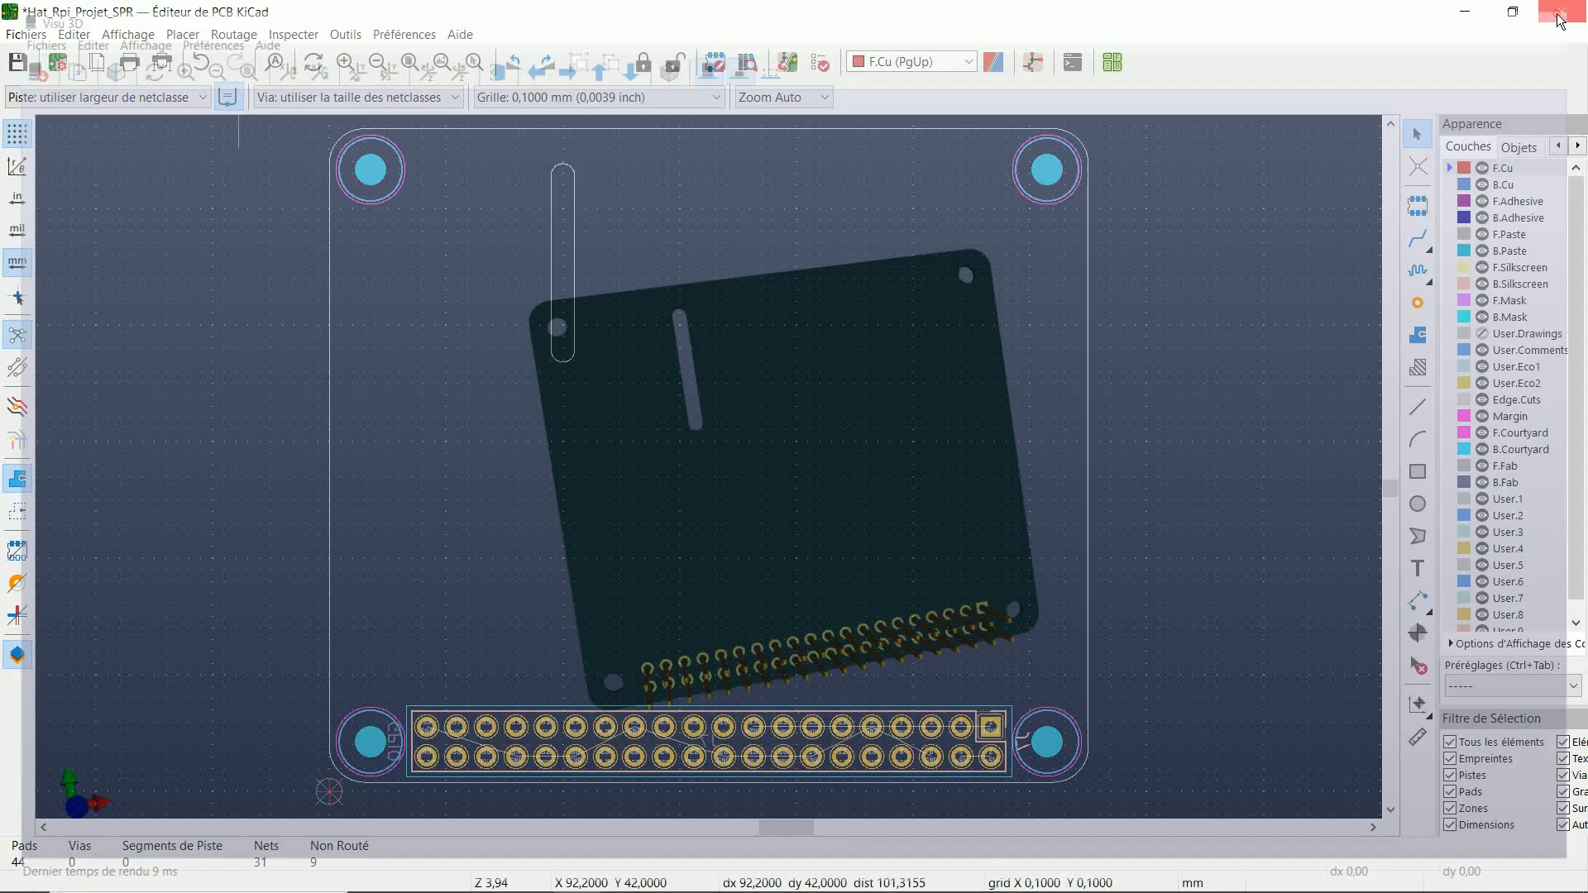
Move the J7 reference text off the mounting hole to just above pad 1 and rotate it horizontal.
scroll(1043, 736, up, 3)
key(m)
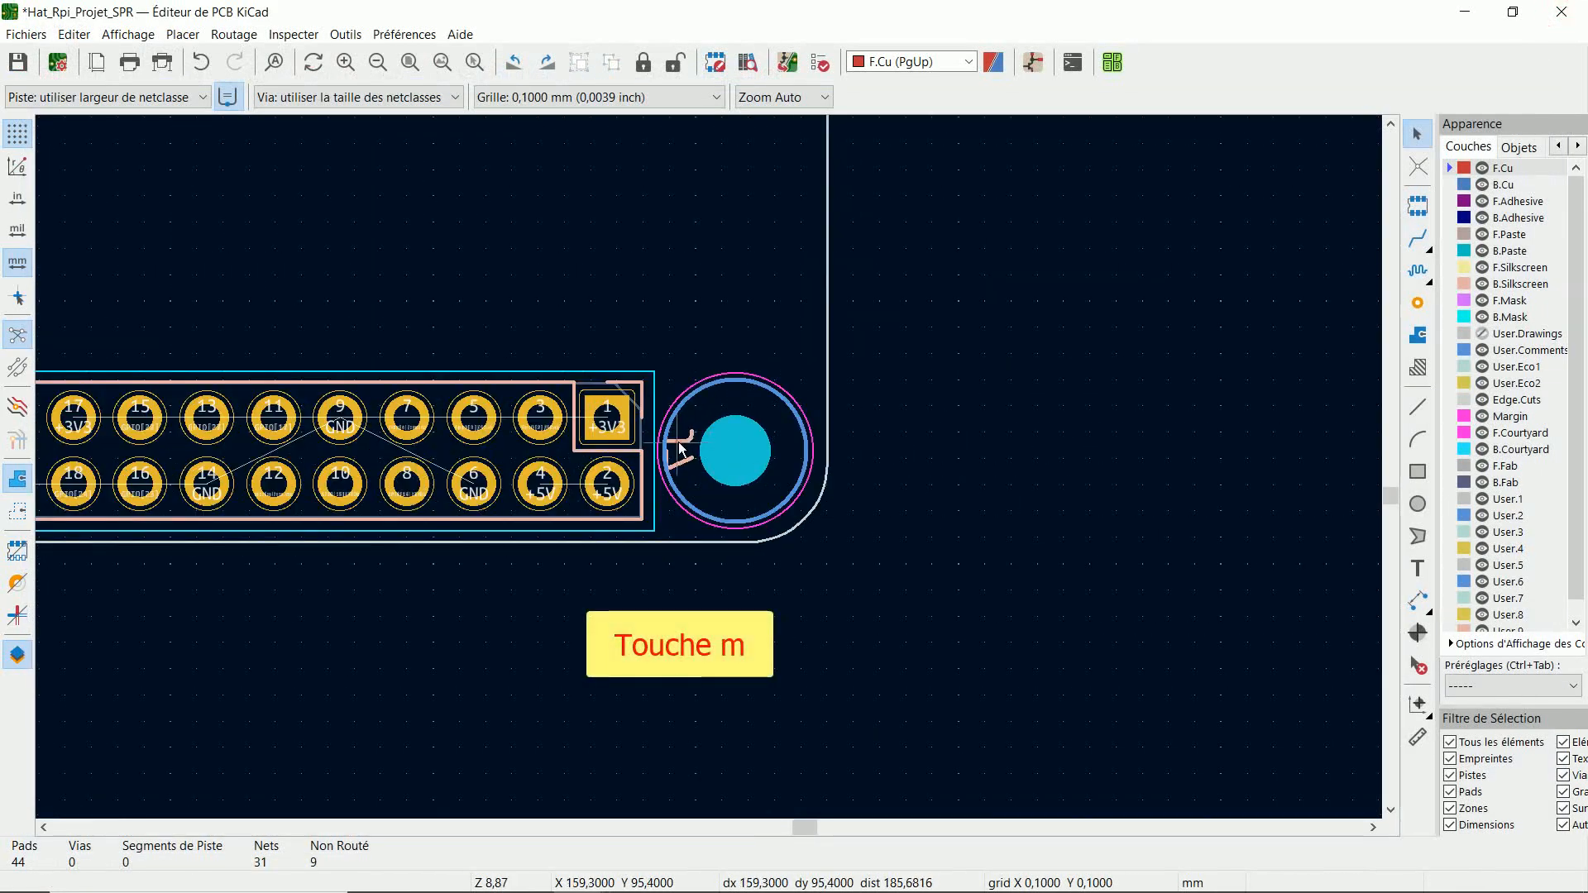
key(r)
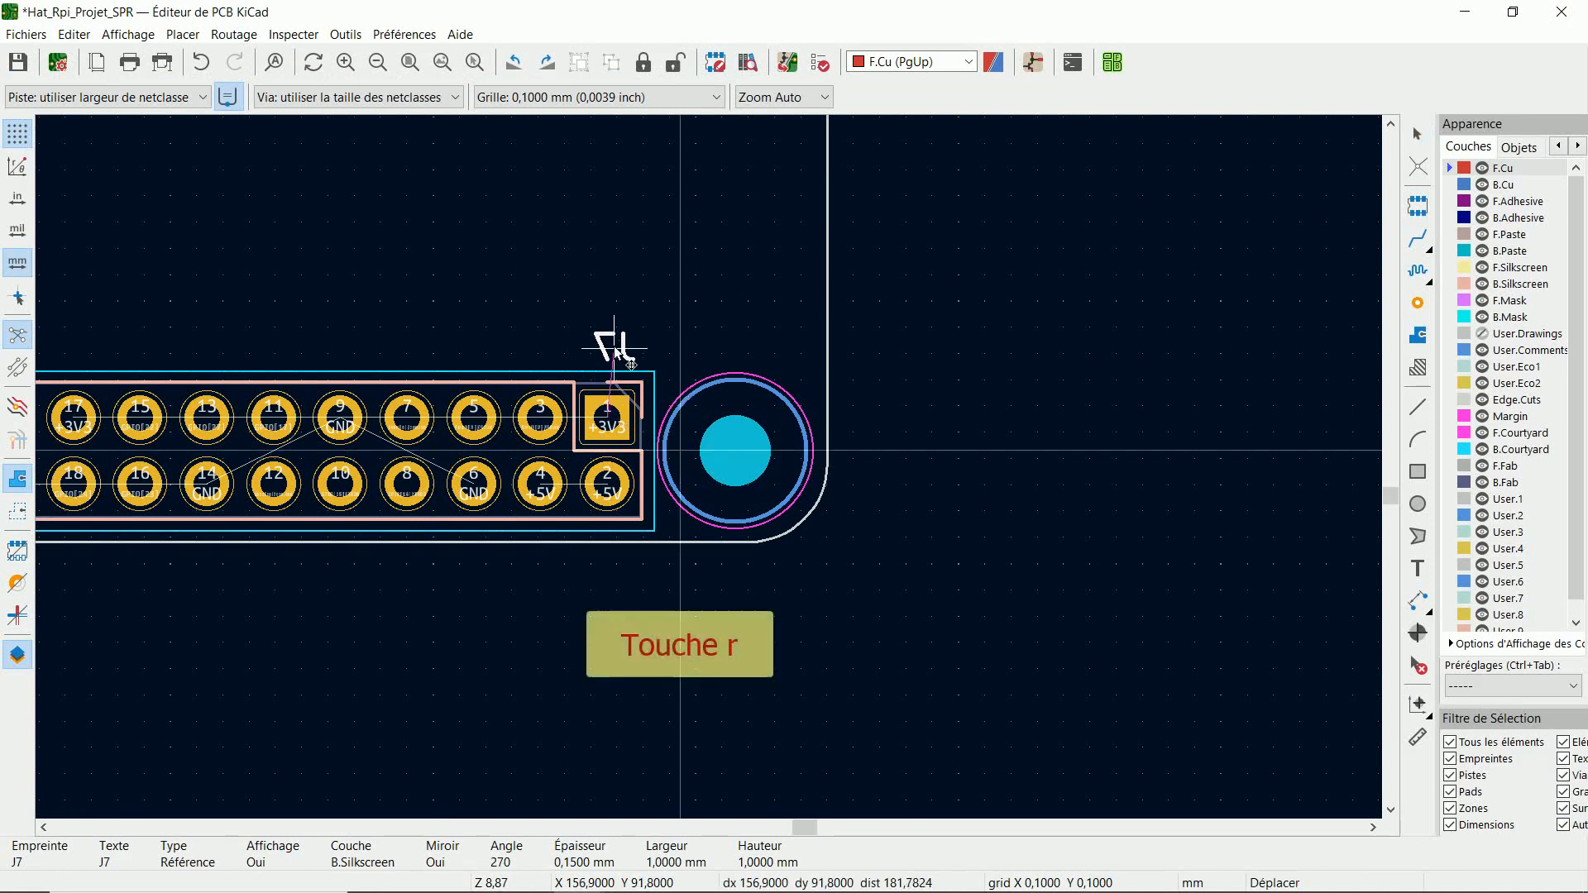
click(610, 340)
click(411, 65)
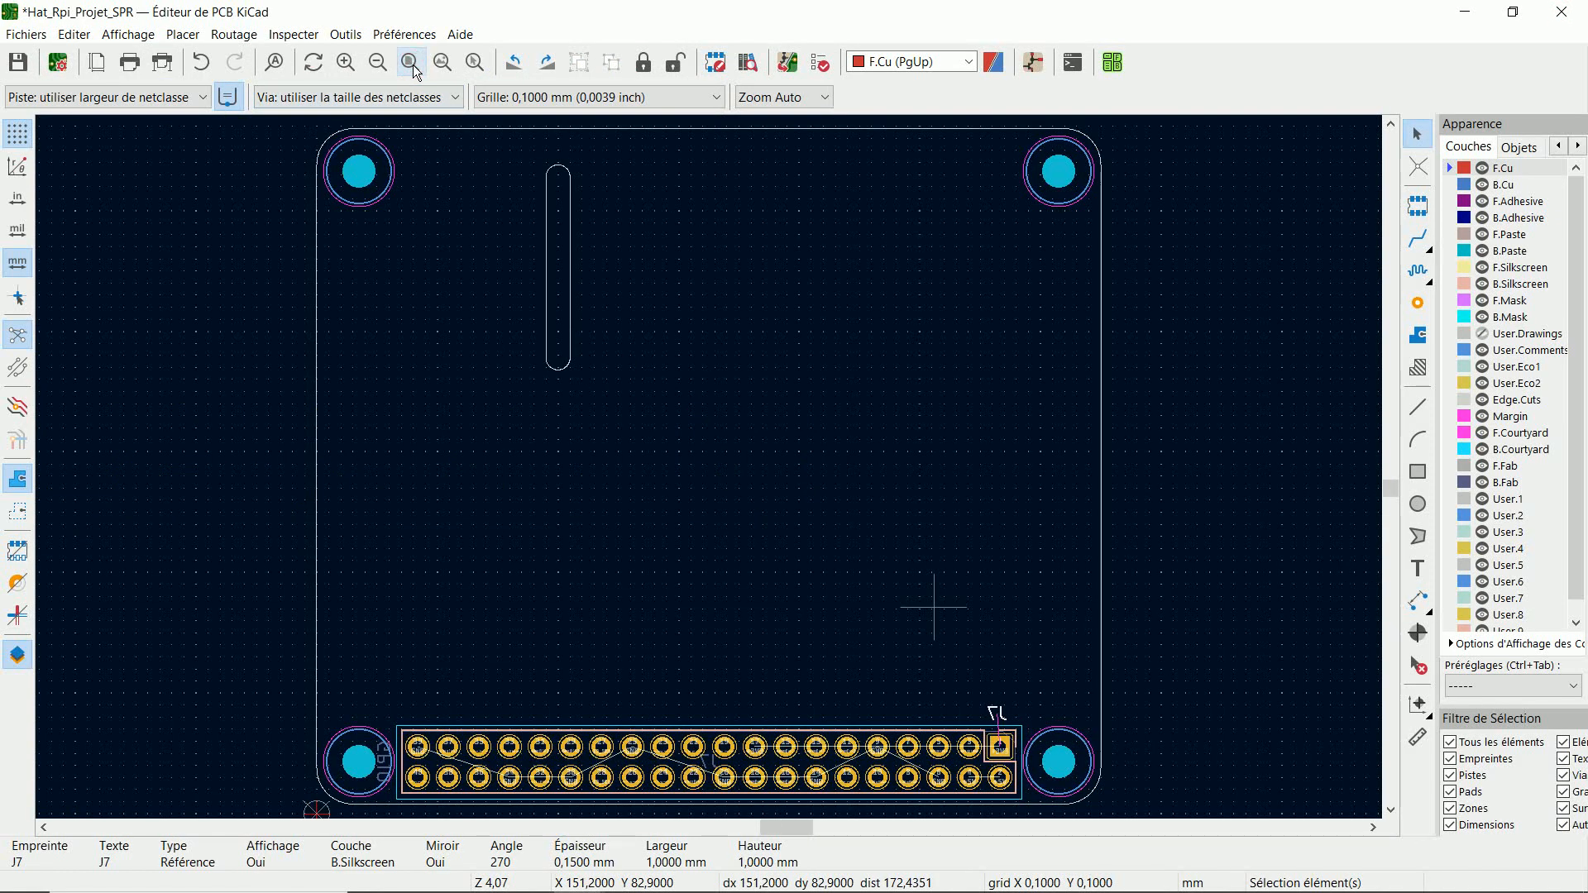
Update the board from the schematic, re-associating footprints by reference without replacing them, and place the imported footprints beside the board outline.
click(789, 63)
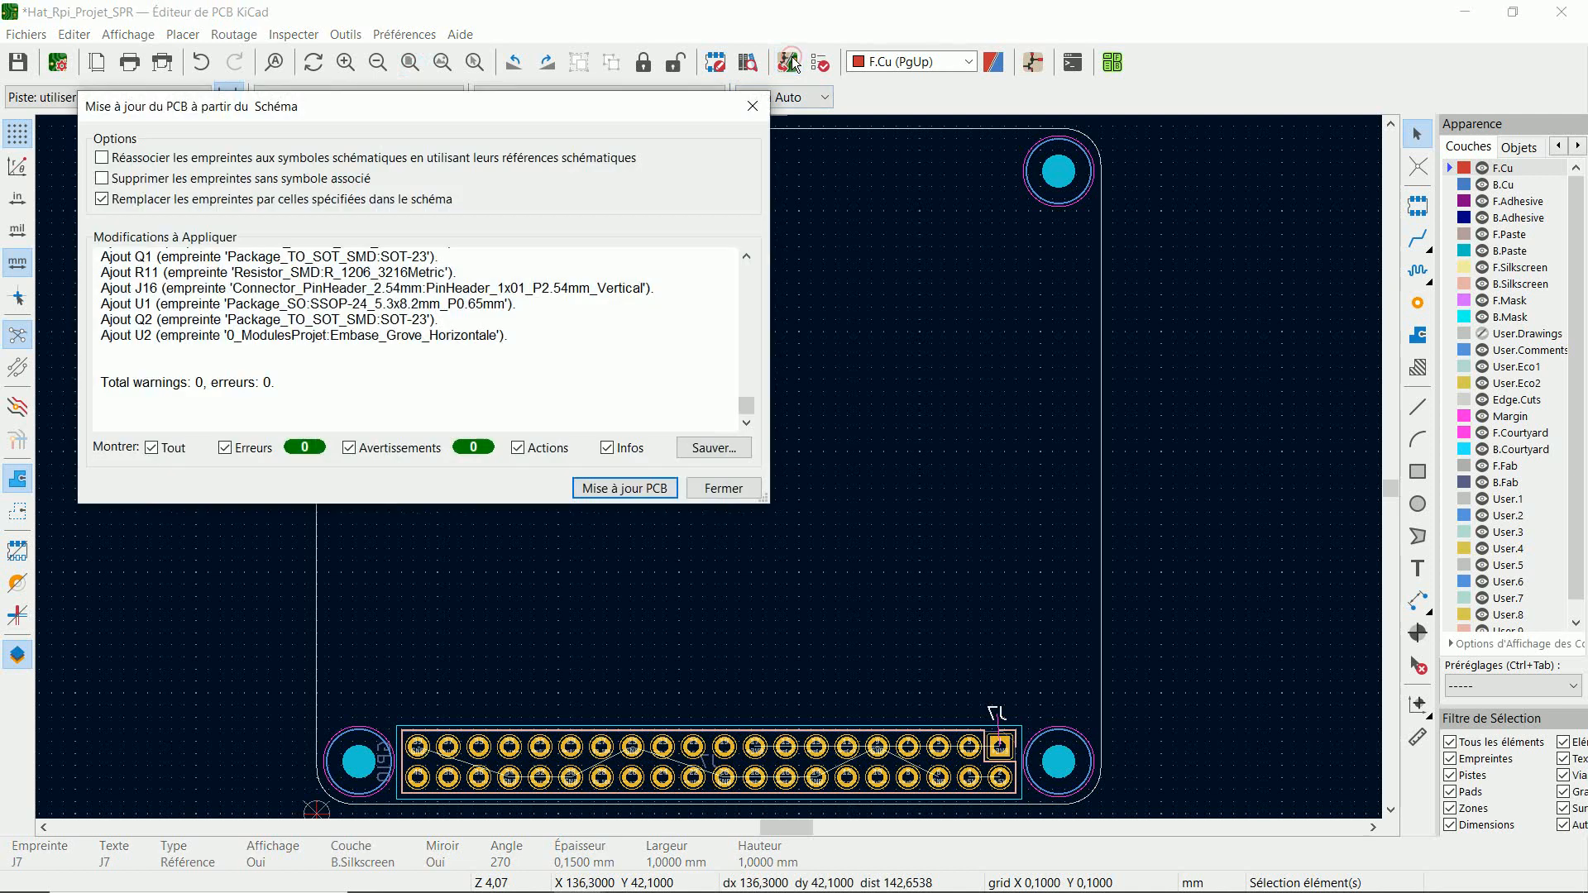
click(102, 200)
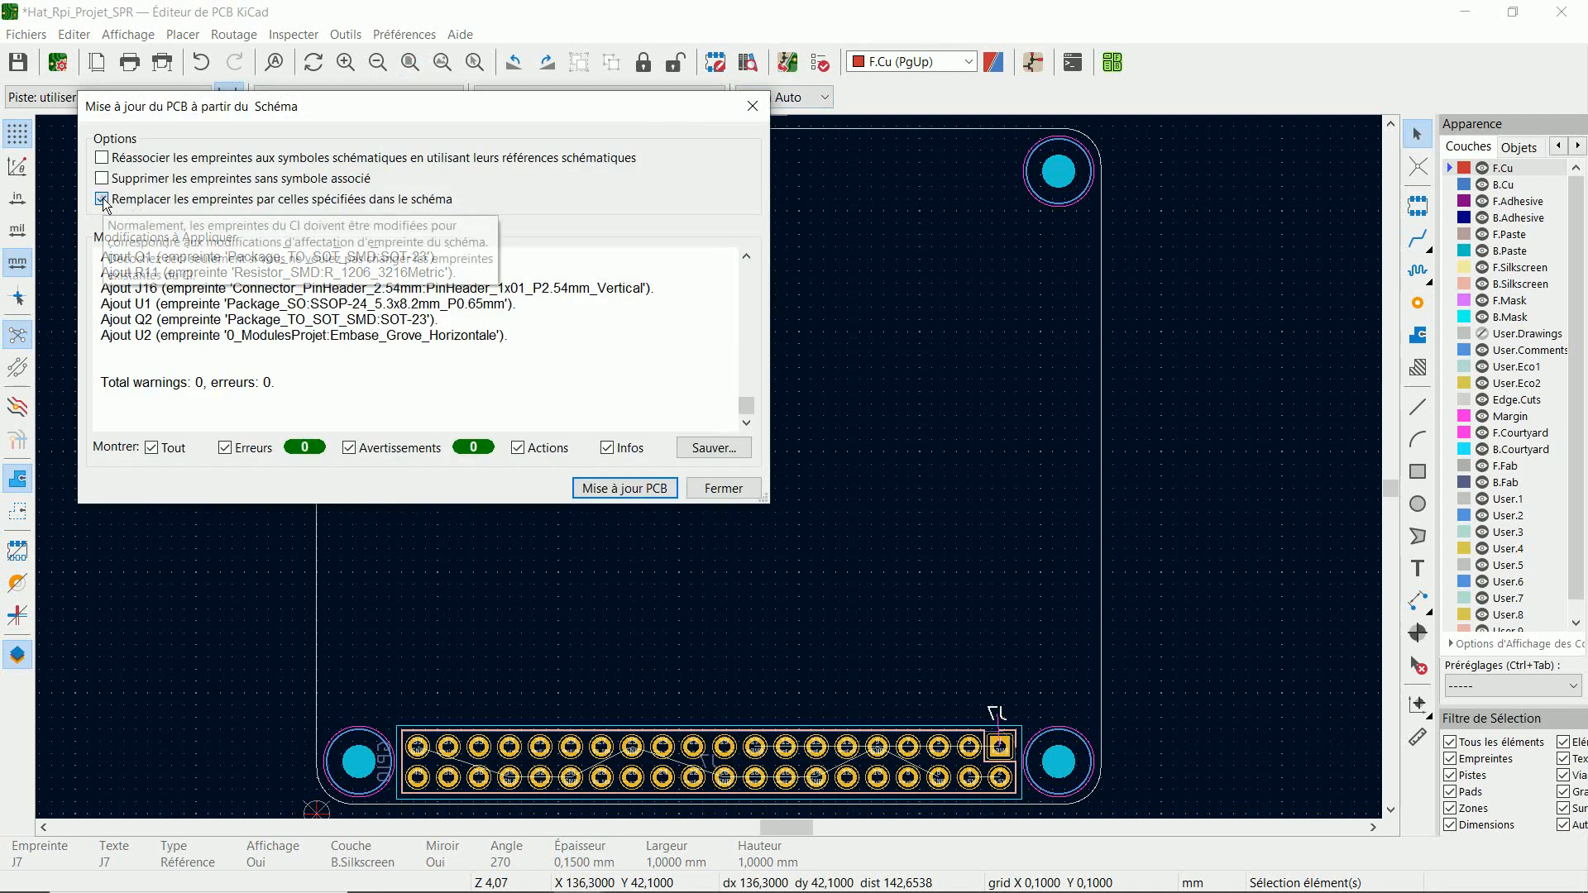
click(101, 158)
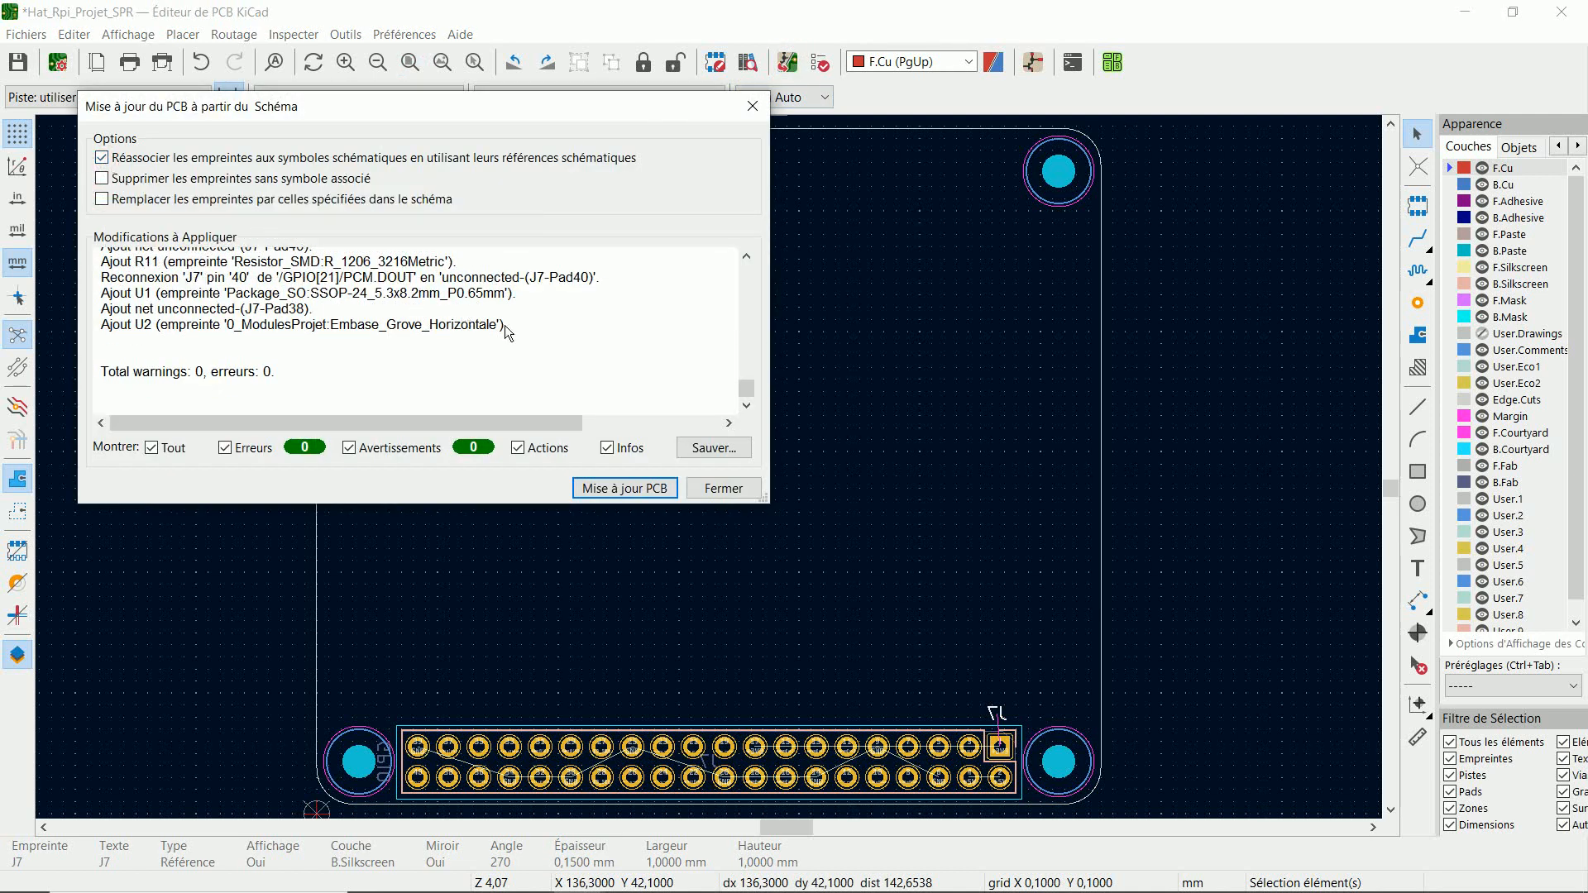
click(625, 489)
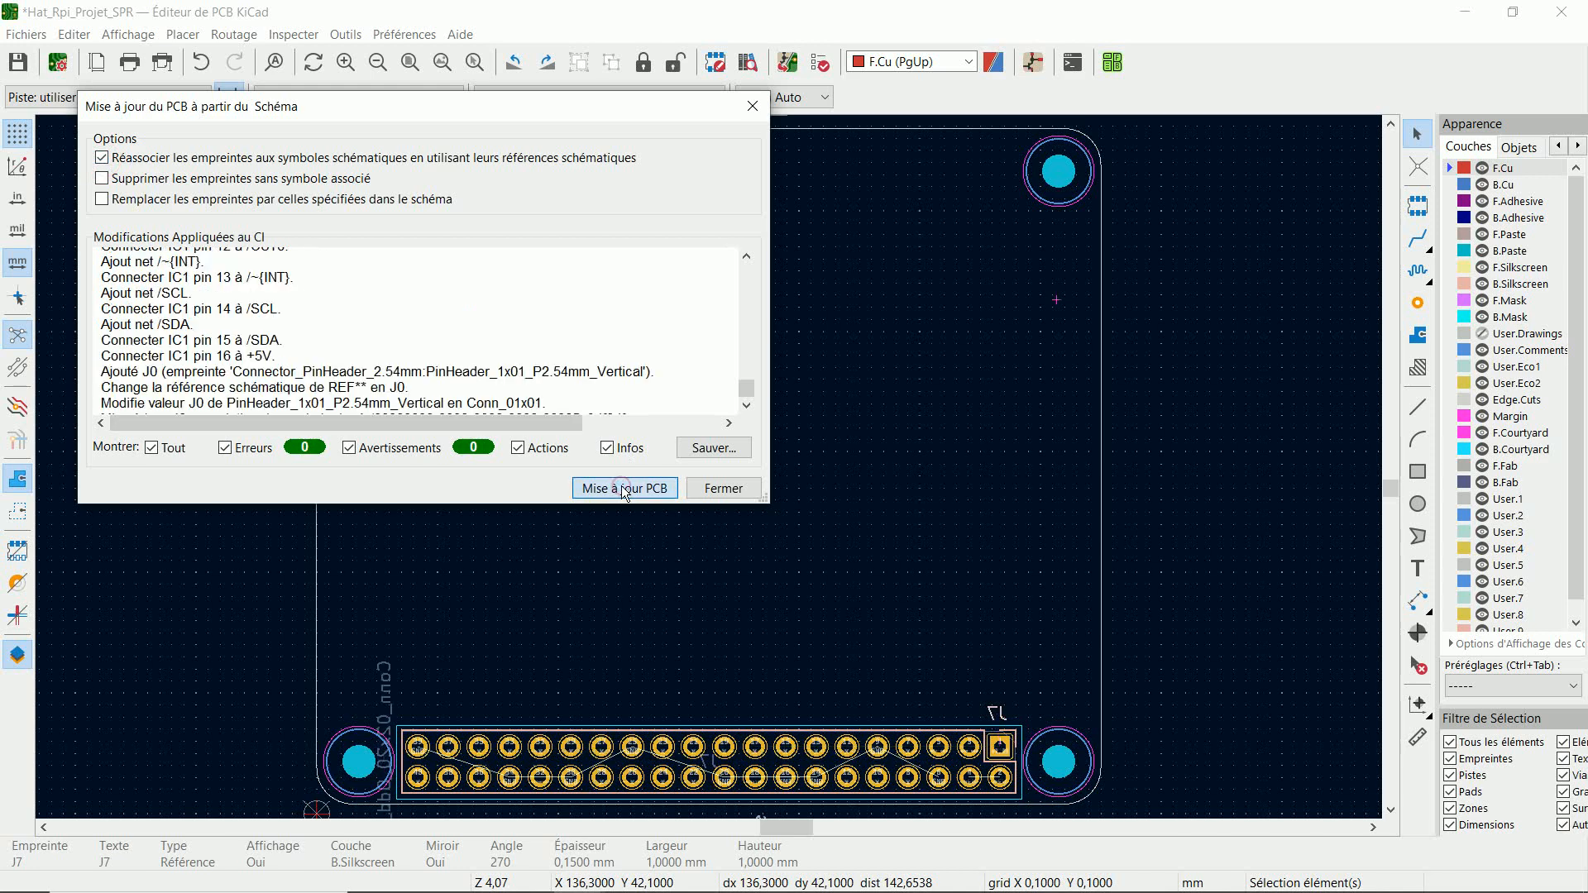
click(719, 489)
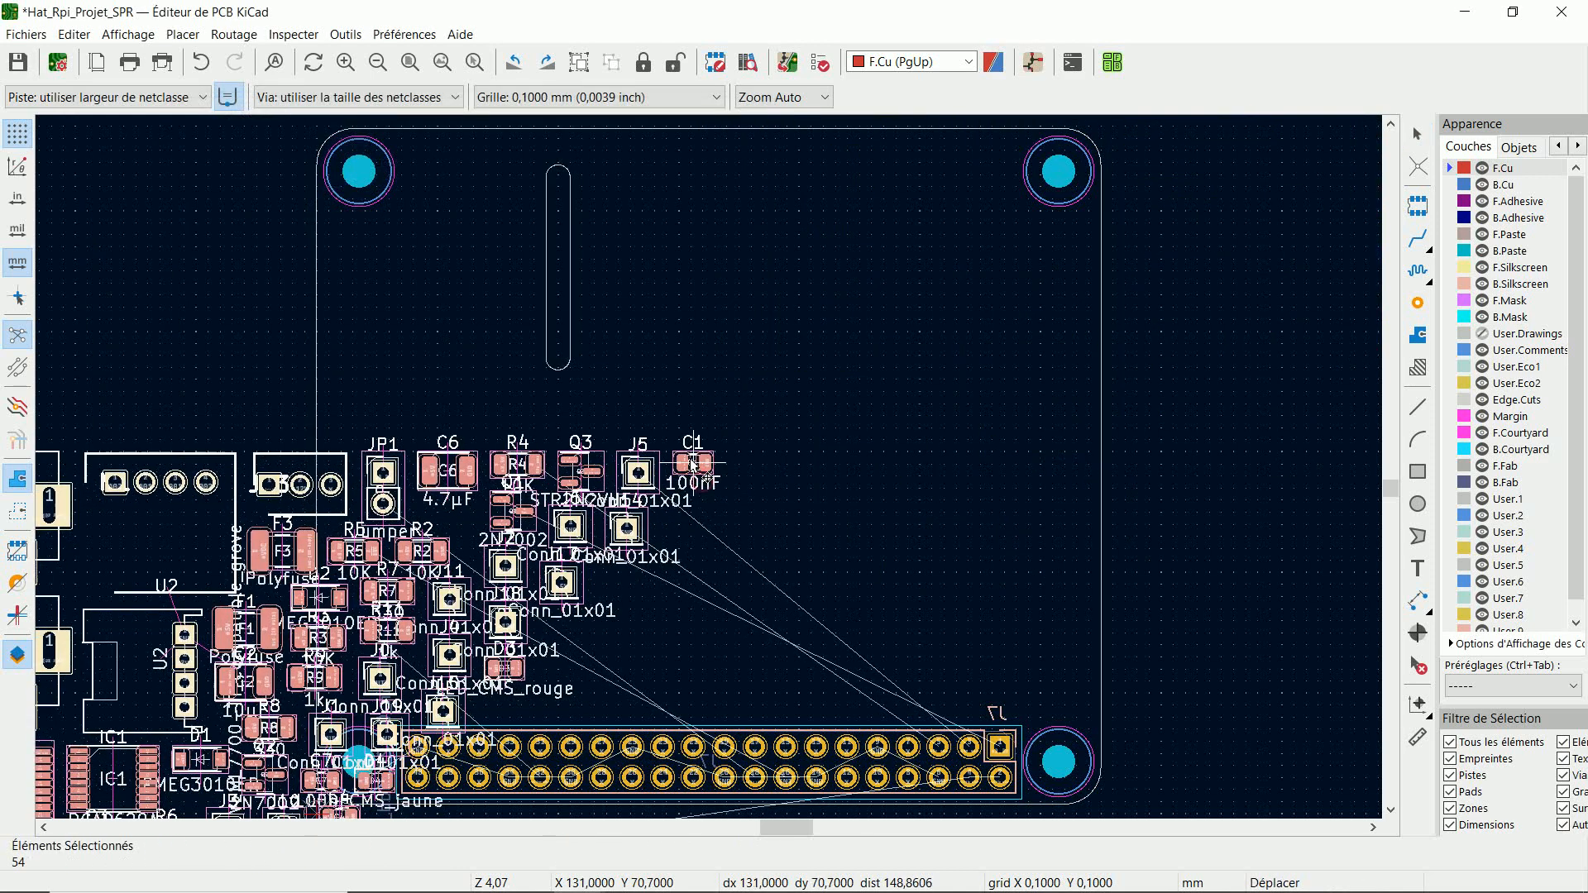
scroll(596, 364, down, 4)
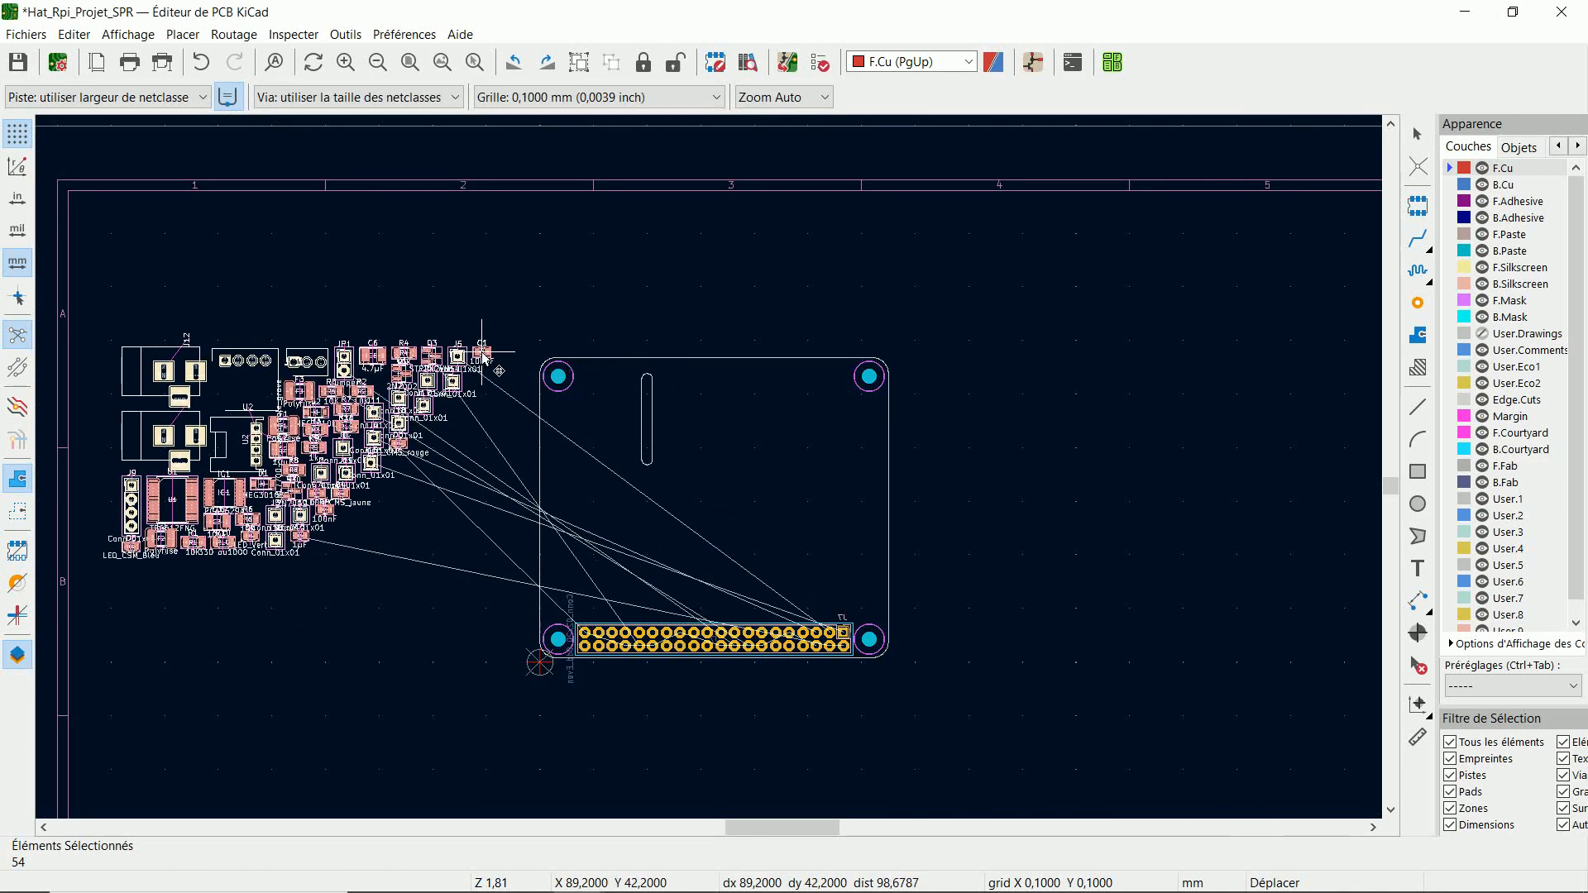
click(483, 354)
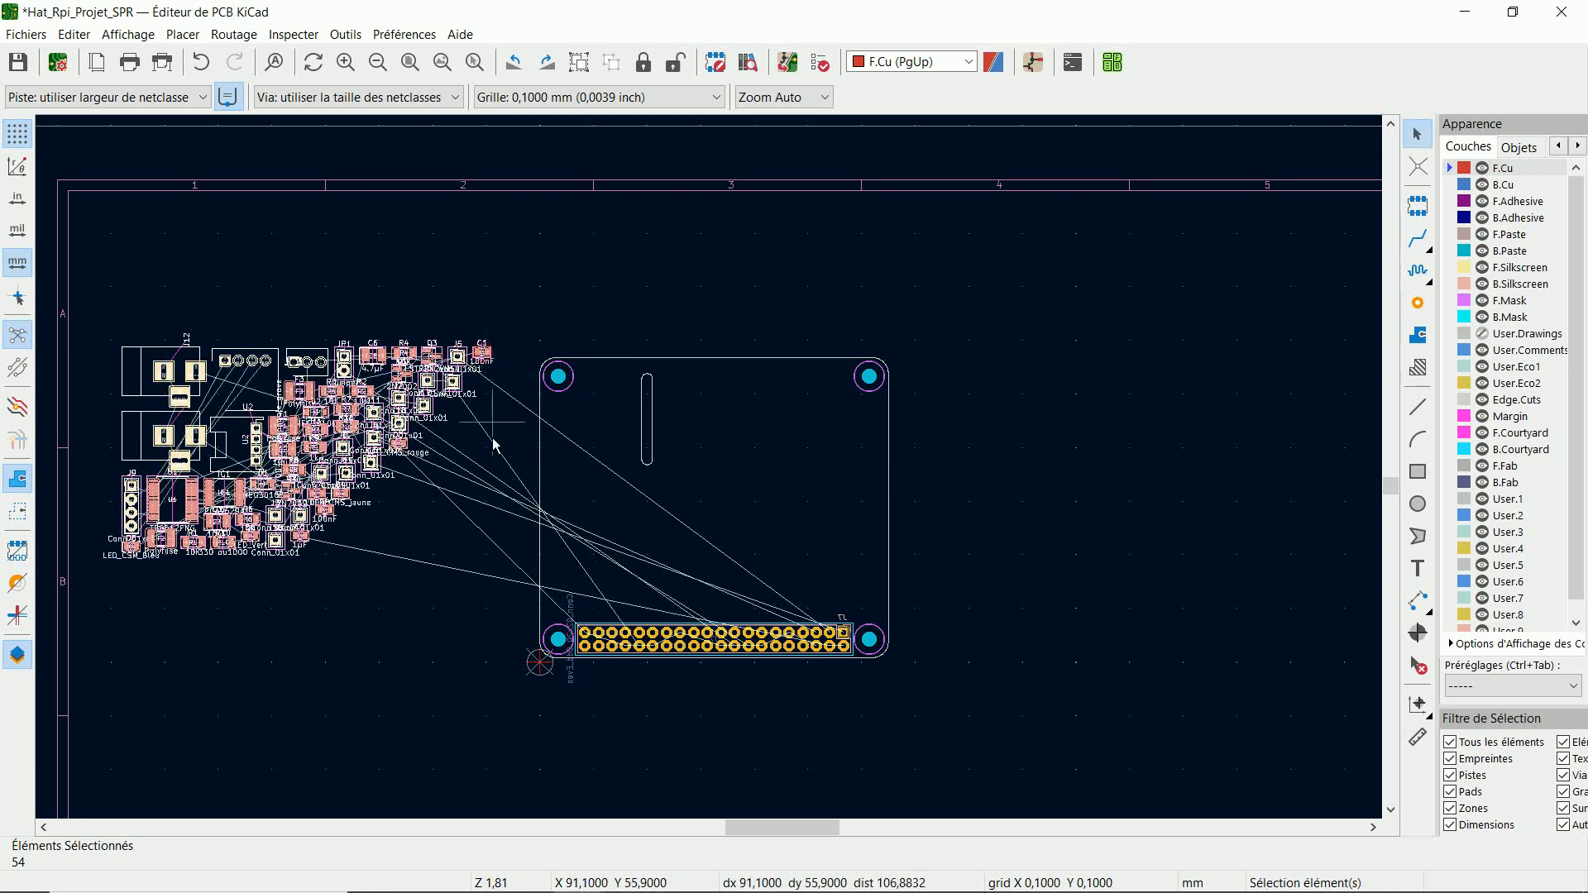
click(463, 624)
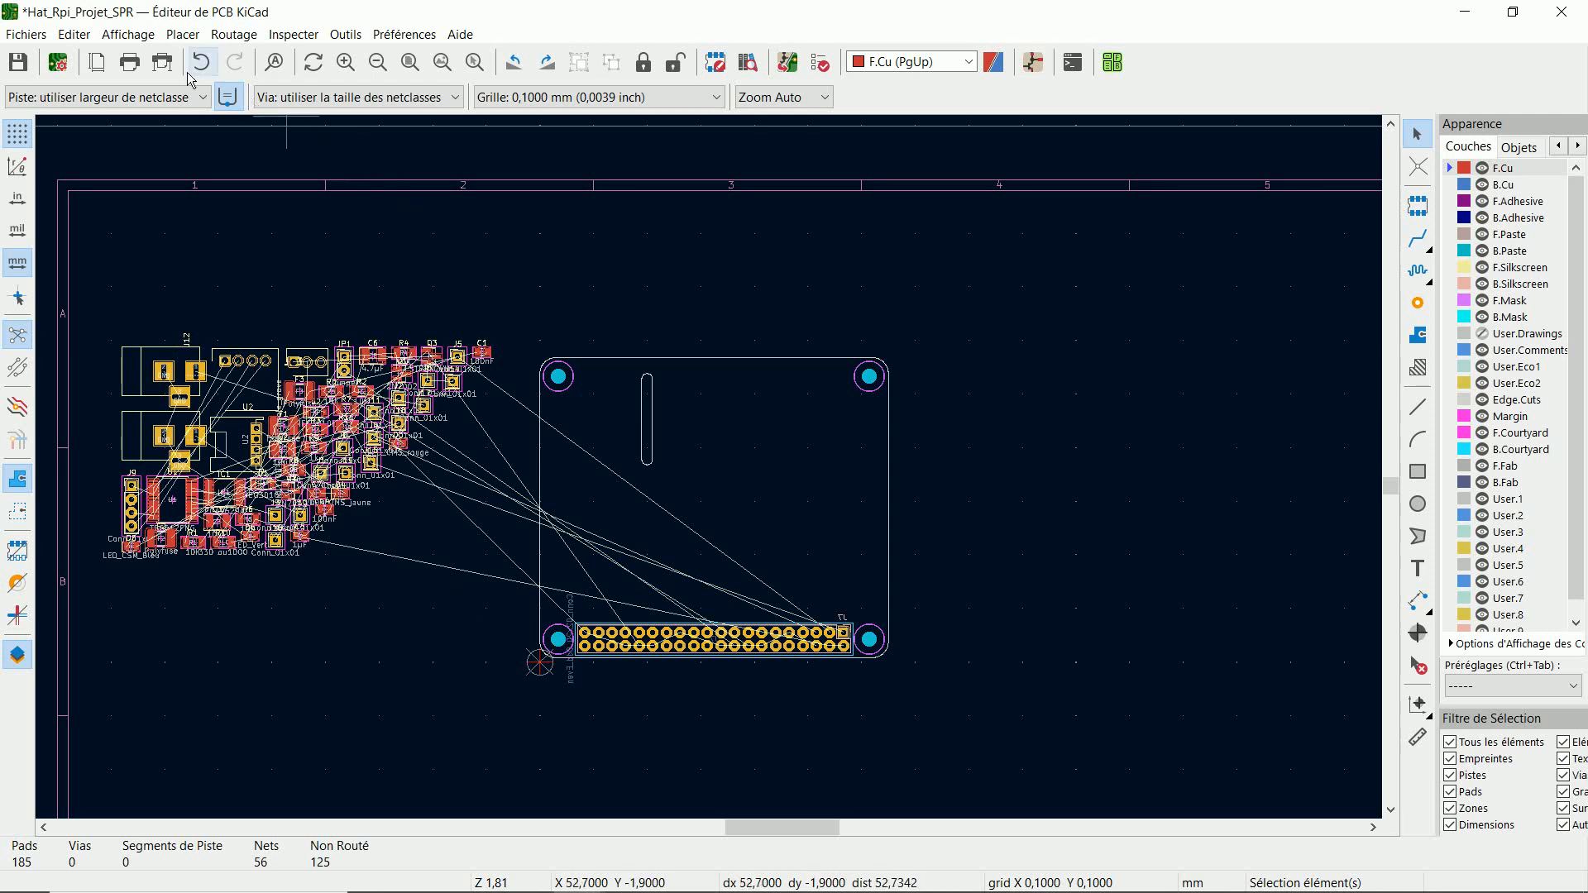
Examine the board and the imported components in the 3D viewer, then return to the layout.
click(142, 41)
click(146, 101)
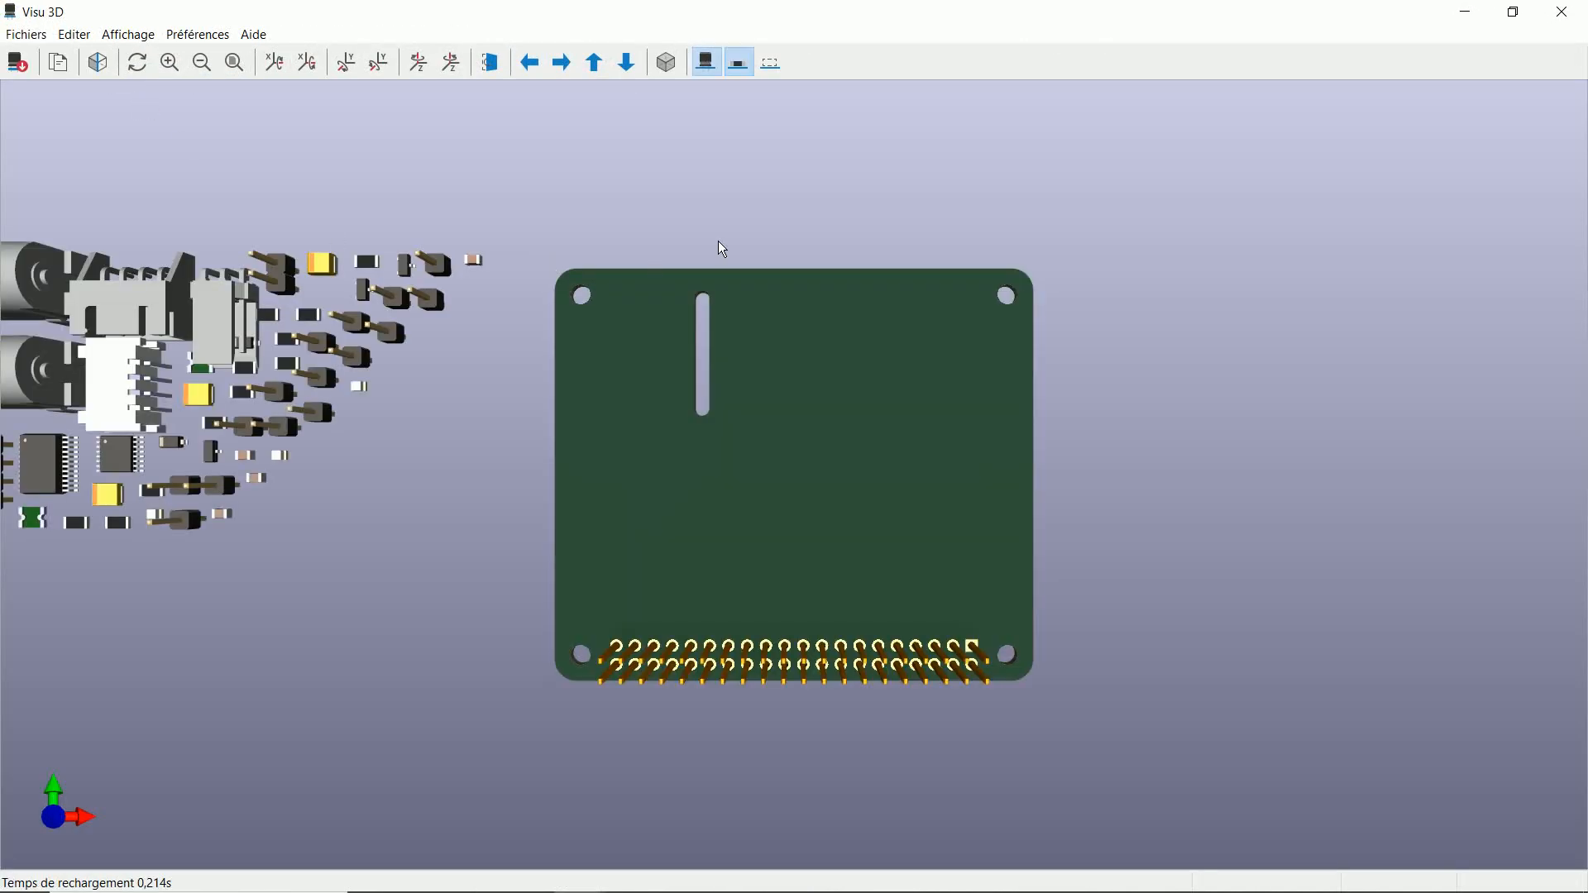
drag(748, 207, 891, 309)
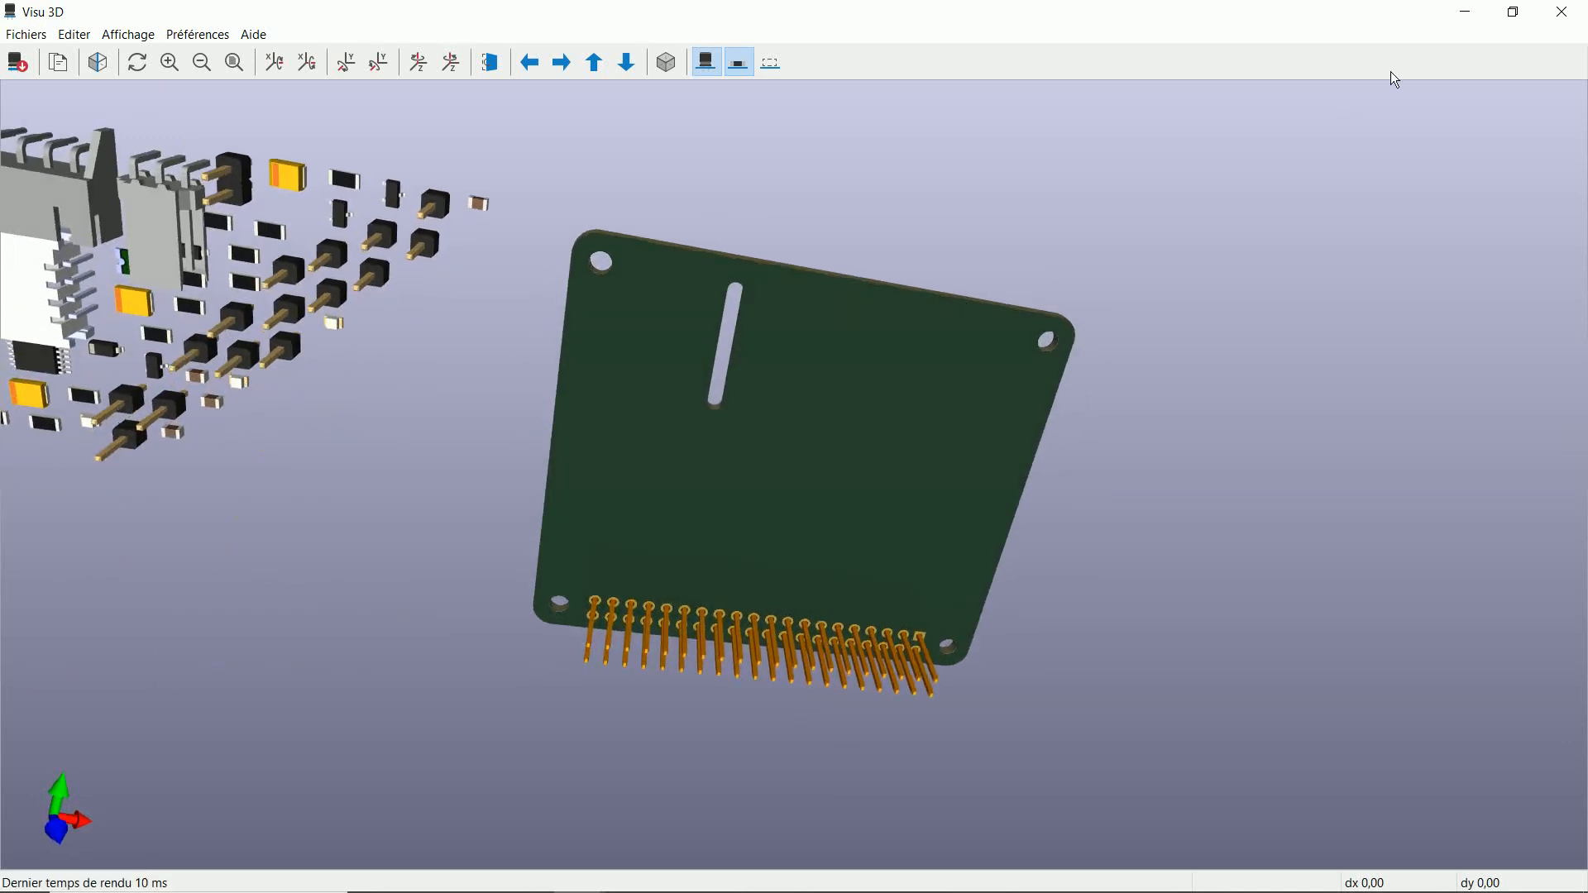
click(1562, 11)
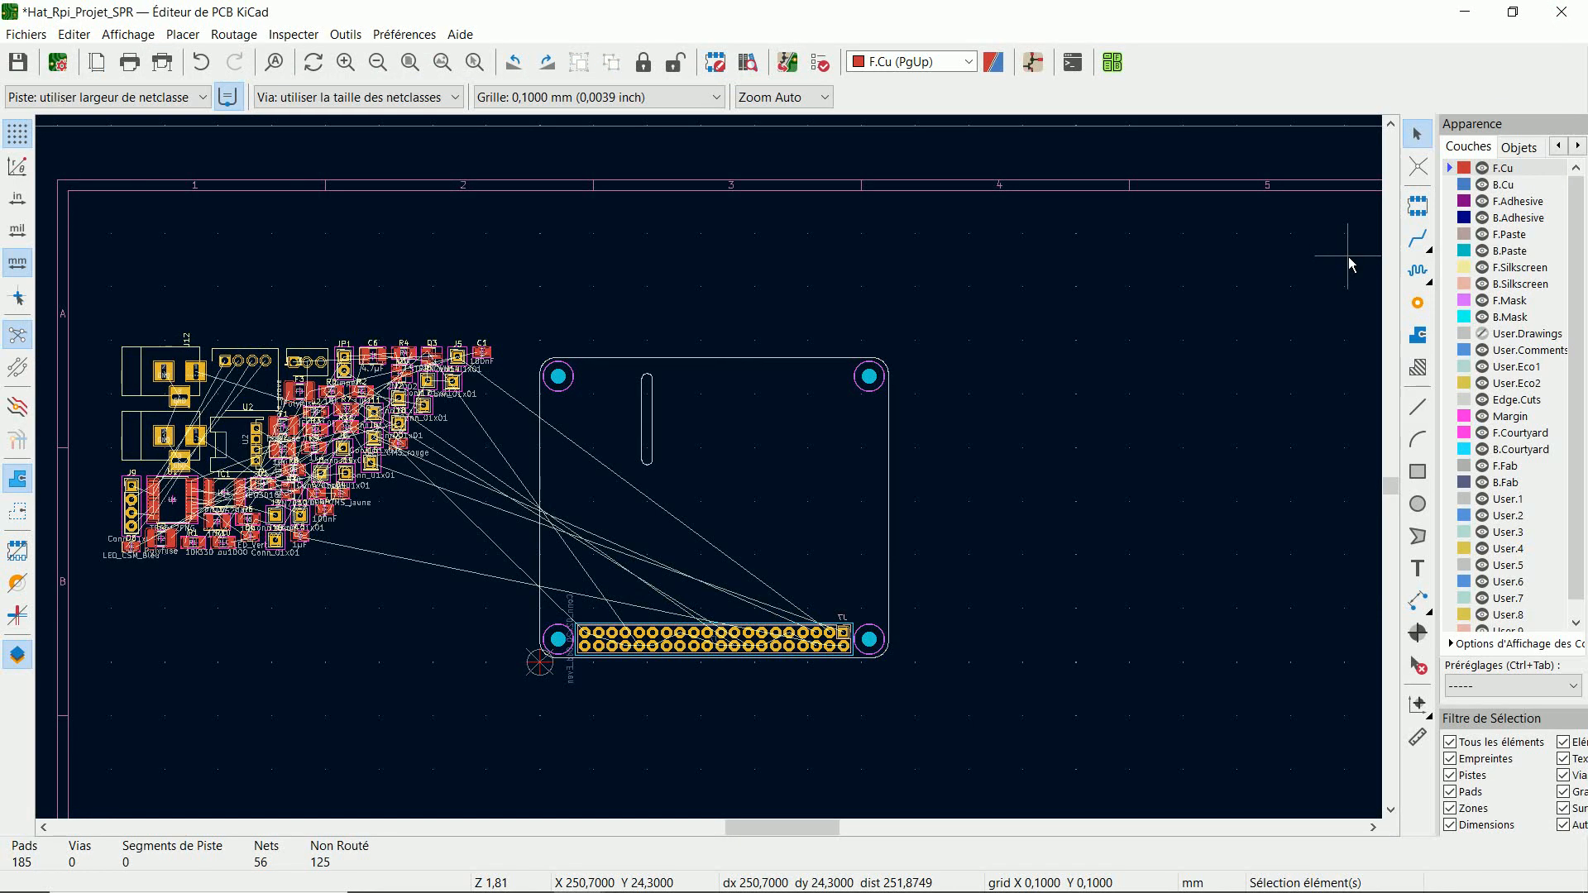
Close the board without saving its changes and reopen the layout from the schematic.
click(1563, 11)
click(862, 480)
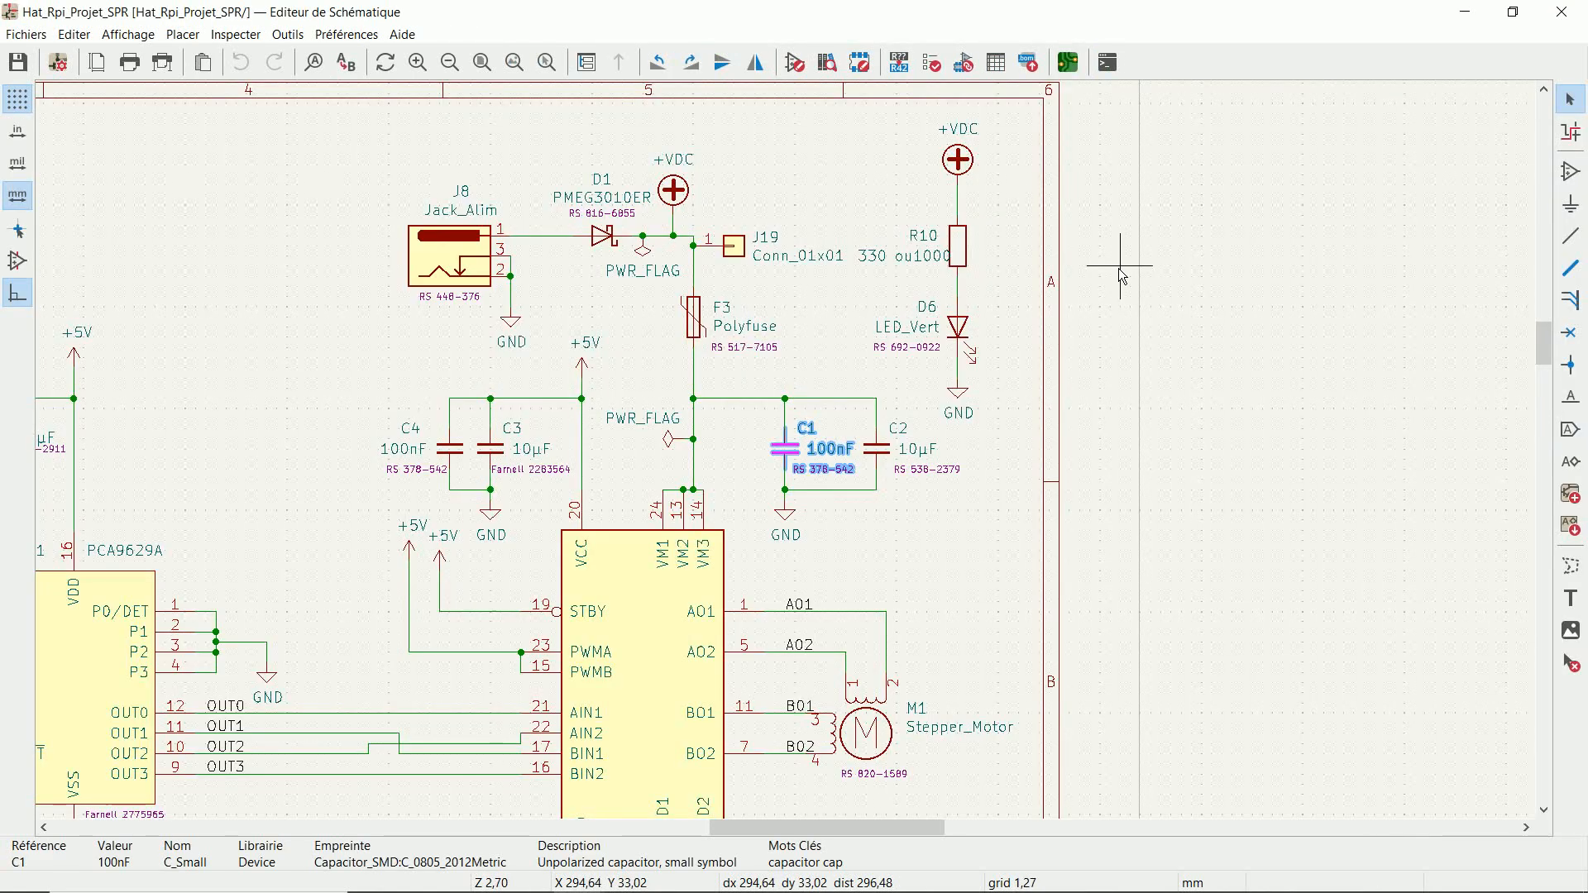
click(1068, 62)
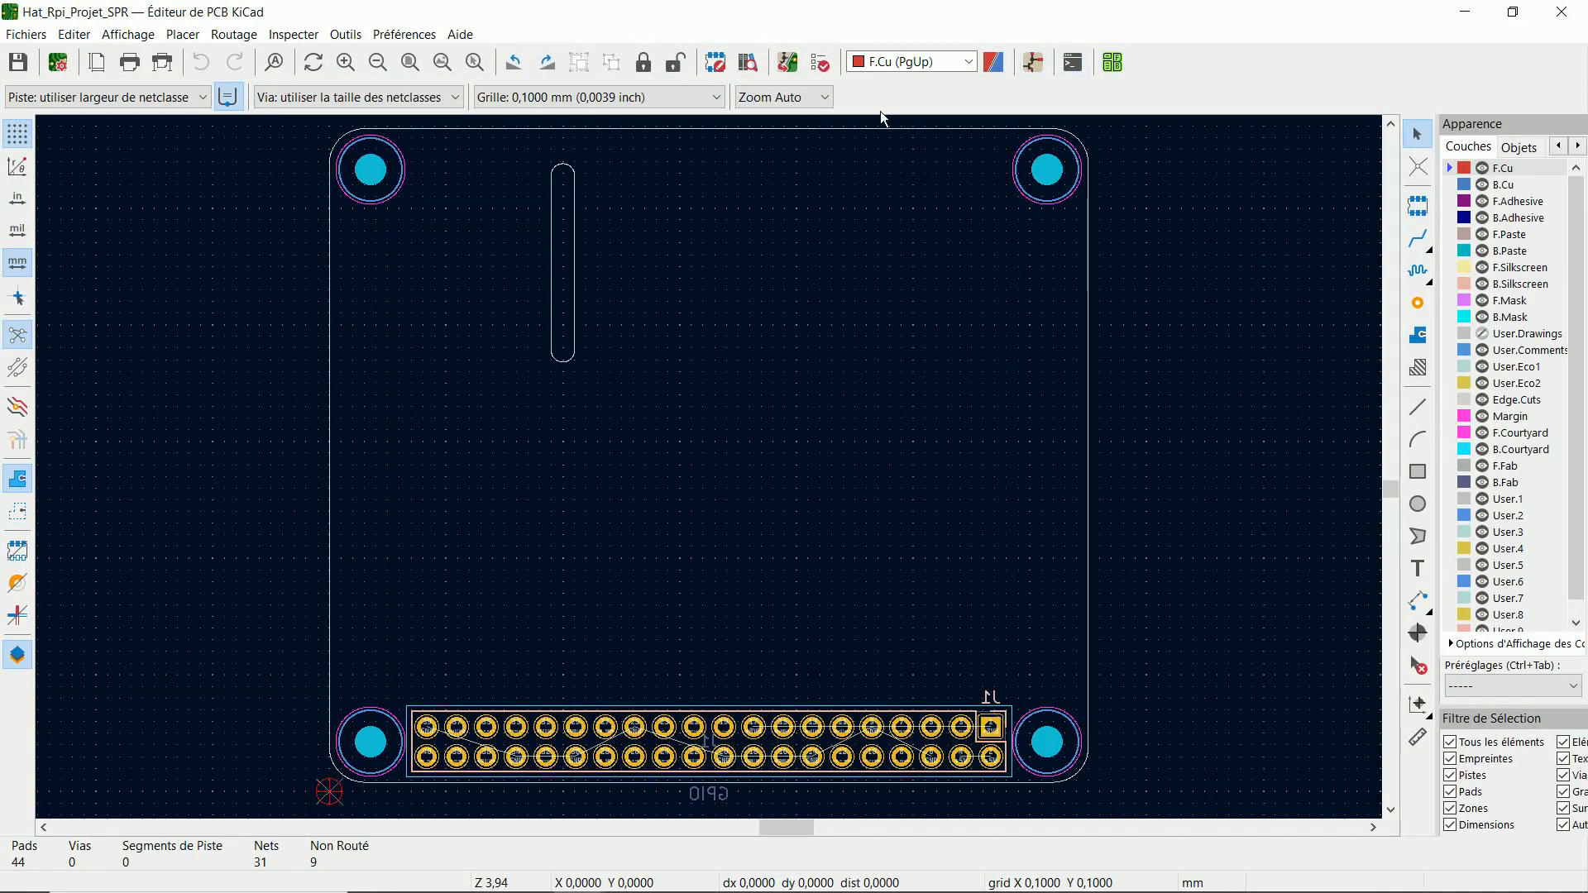
Update the board from the schematic without re-associating footprints by reference, and place the imported footprints beside the board outline.
click(788, 63)
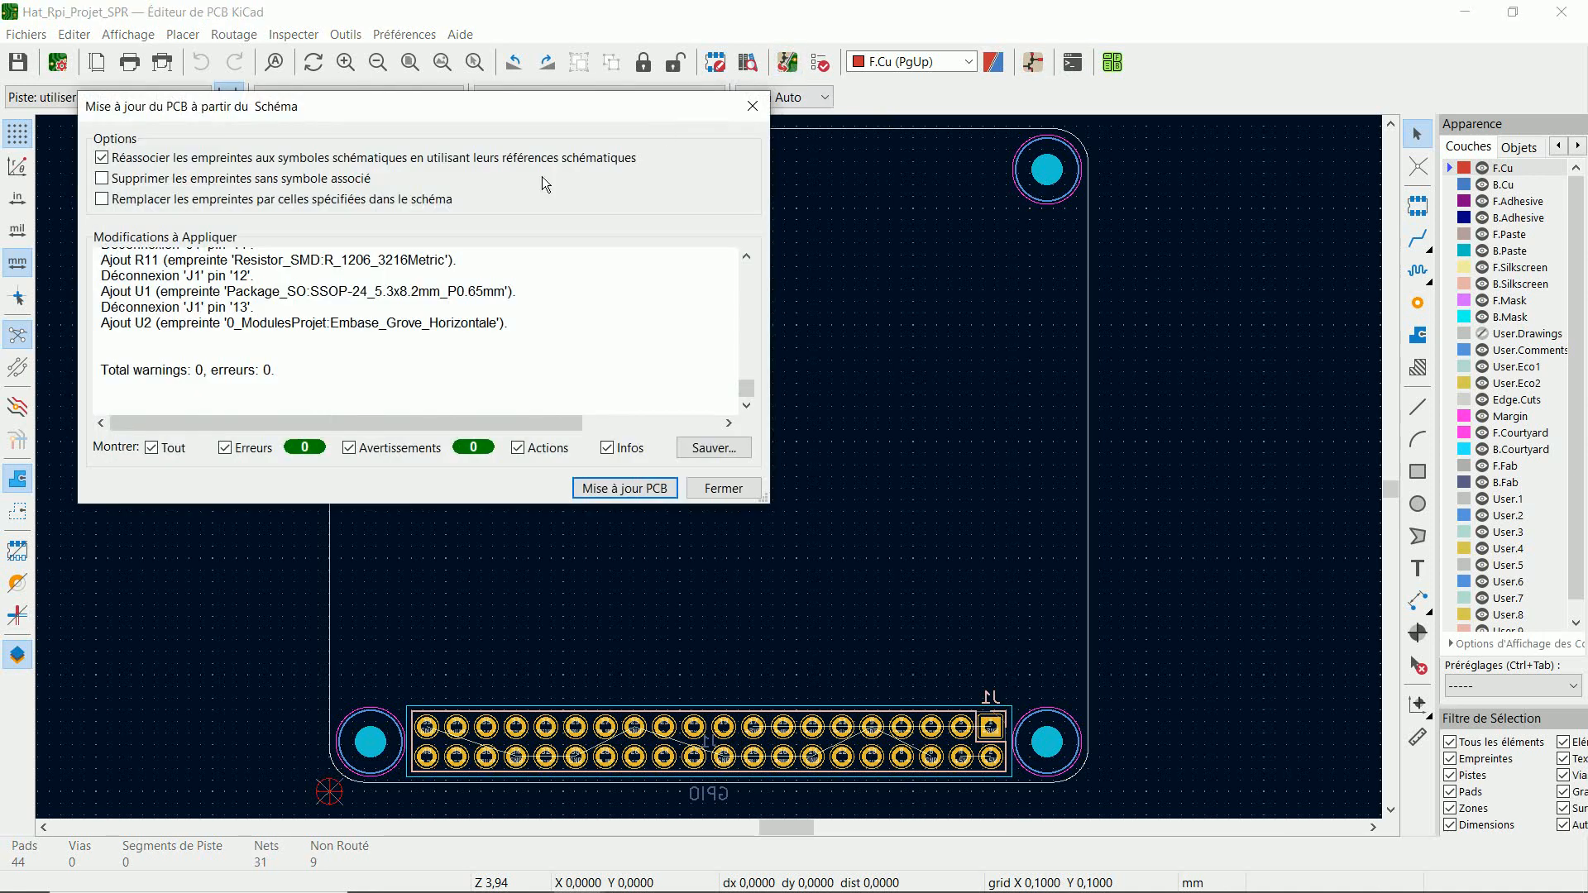
click(102, 158)
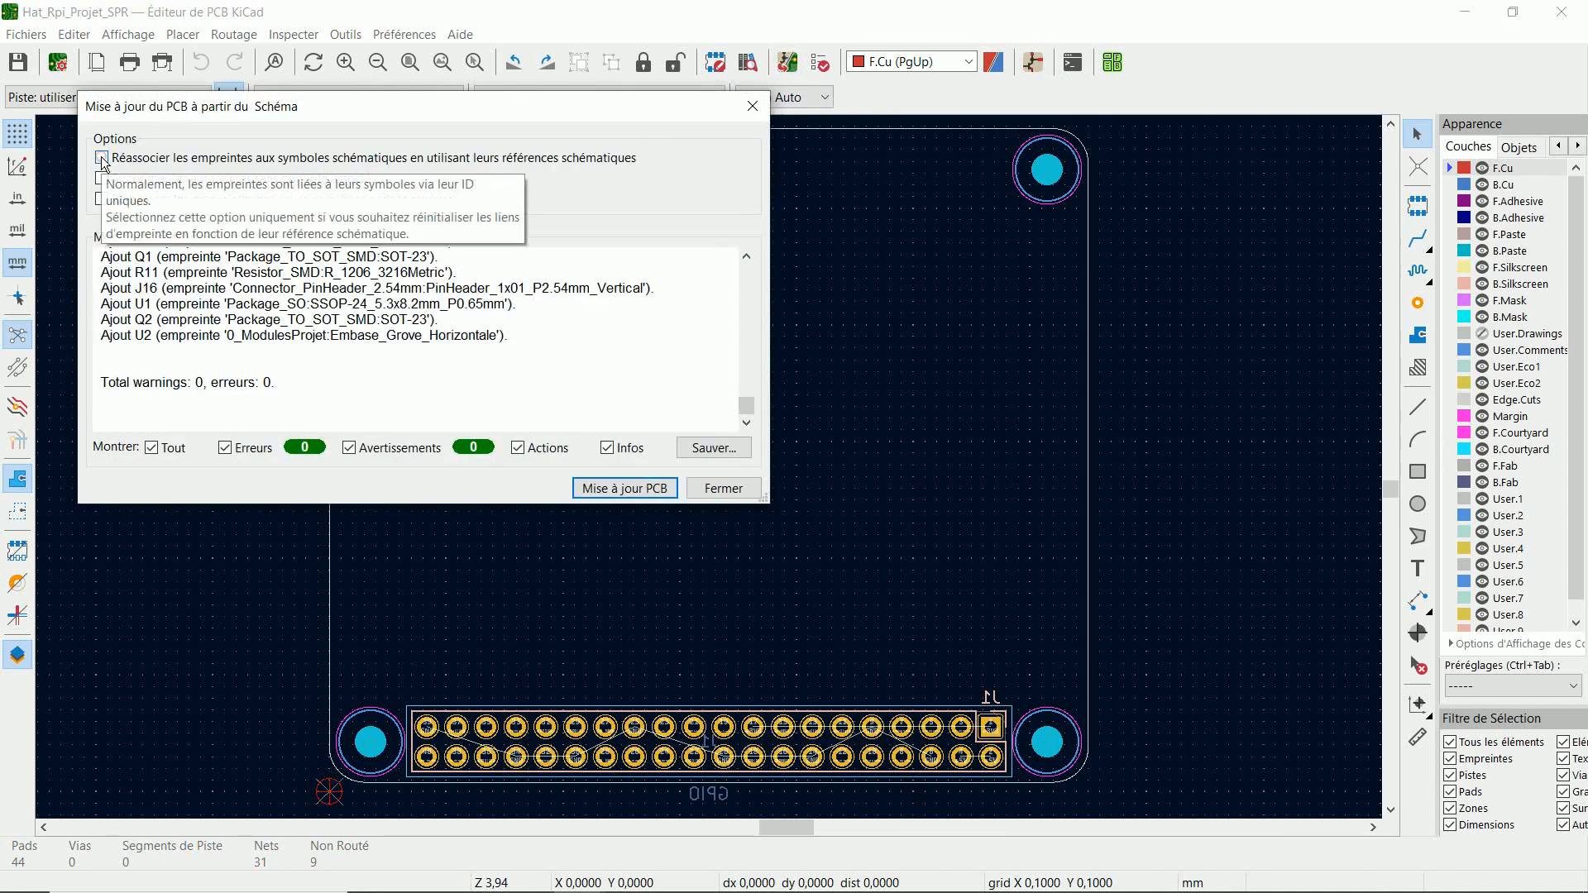
click(641, 490)
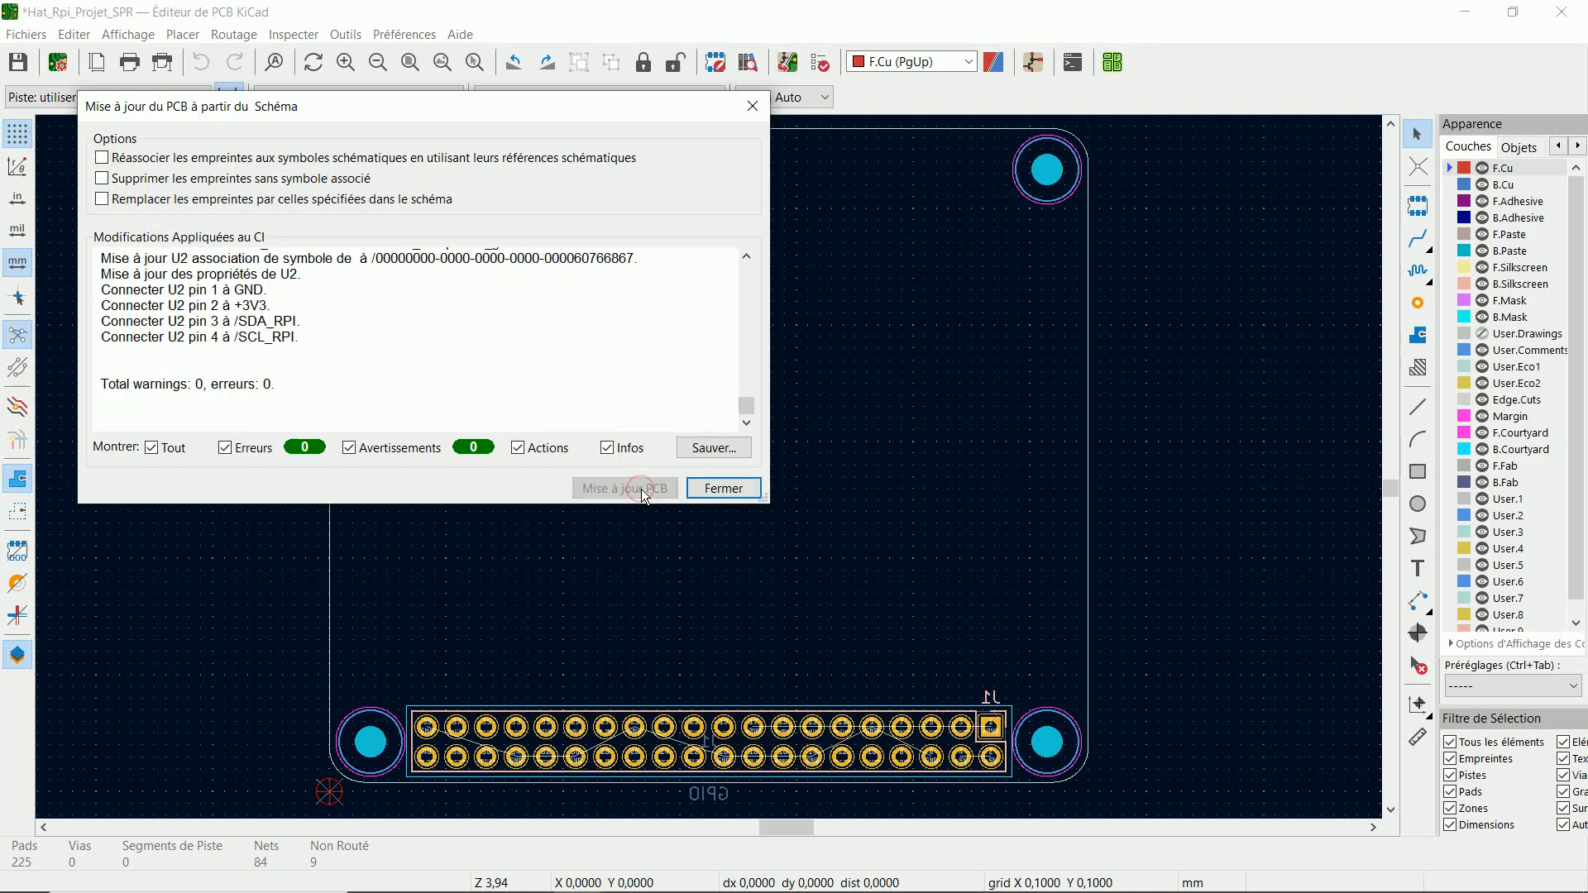
click(722, 488)
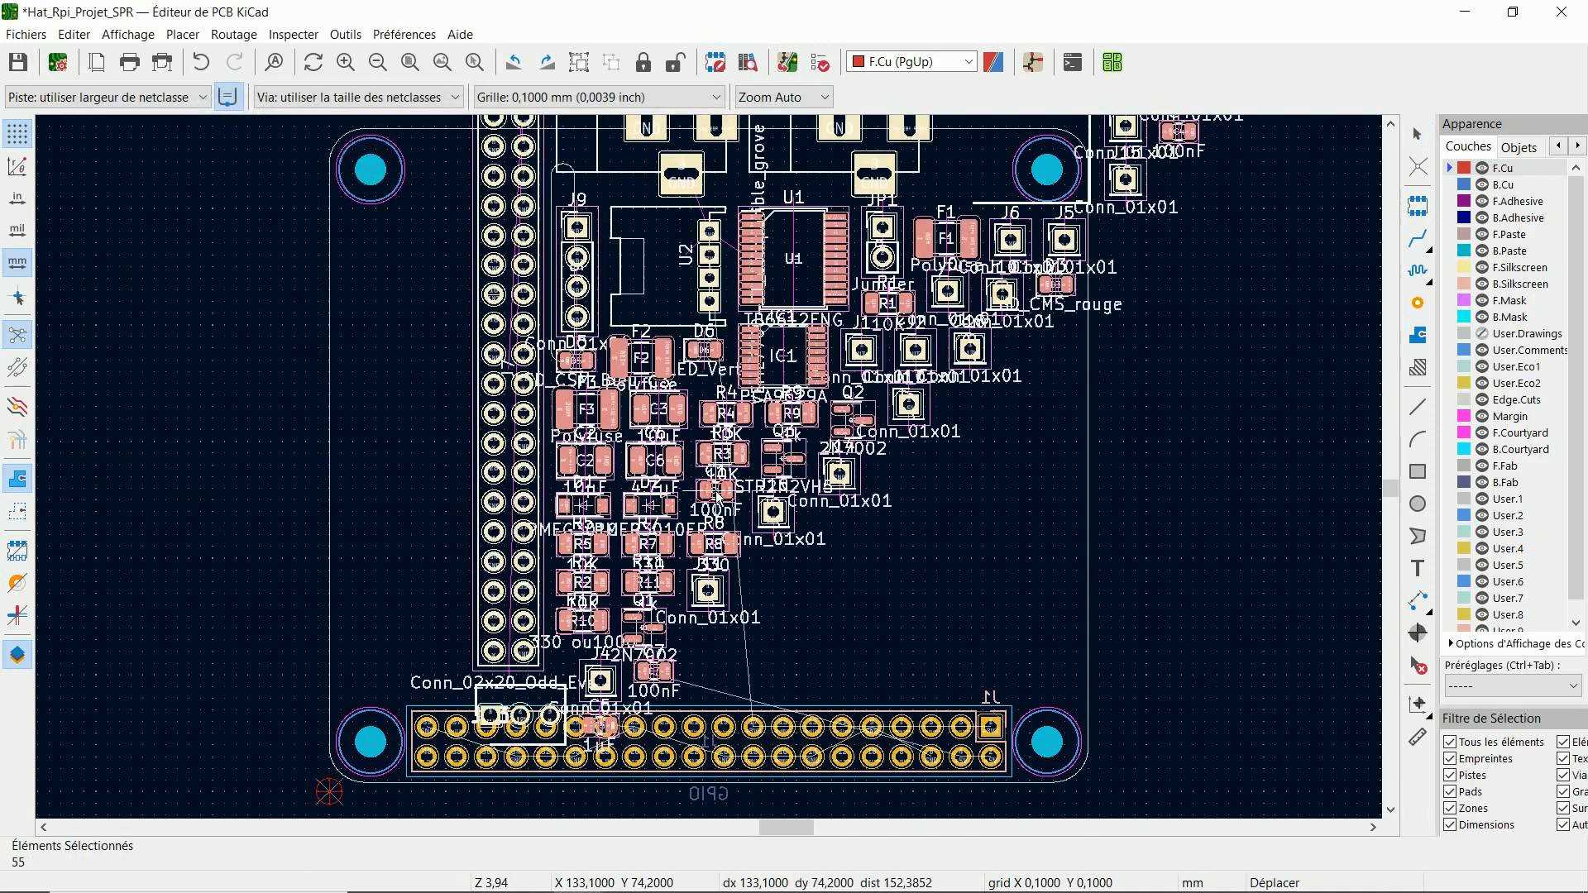
scroll(685, 470, down, 3)
scroll(684, 470, down, 2)
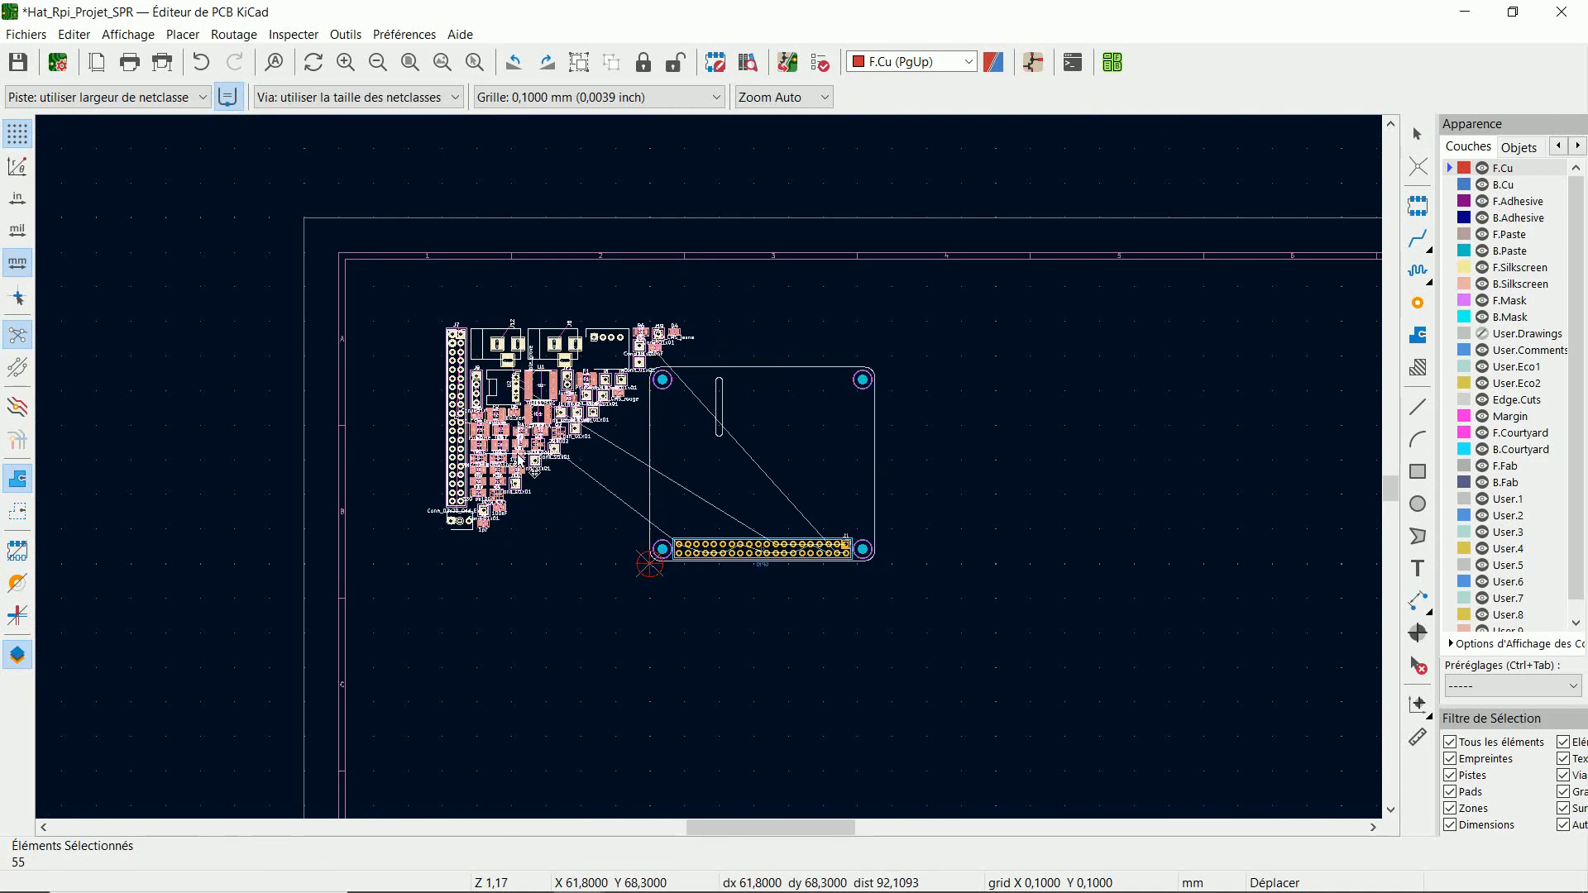
click(523, 534)
Flip the imported 2x20 connector J7 to the back side of the board.
scroll(477, 505, up, 5)
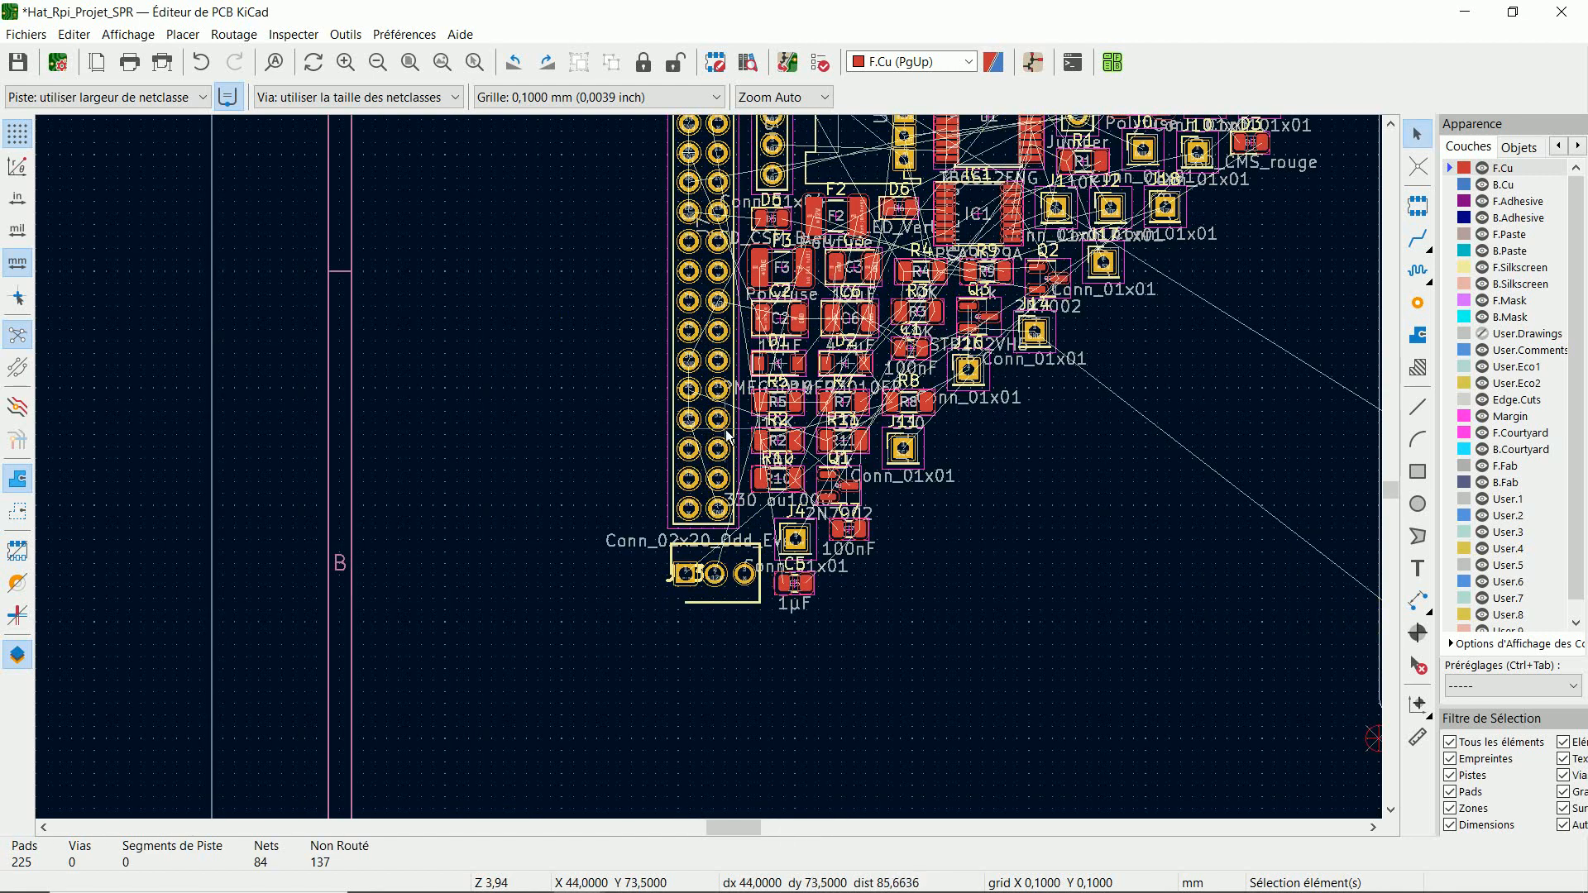
click(735, 427)
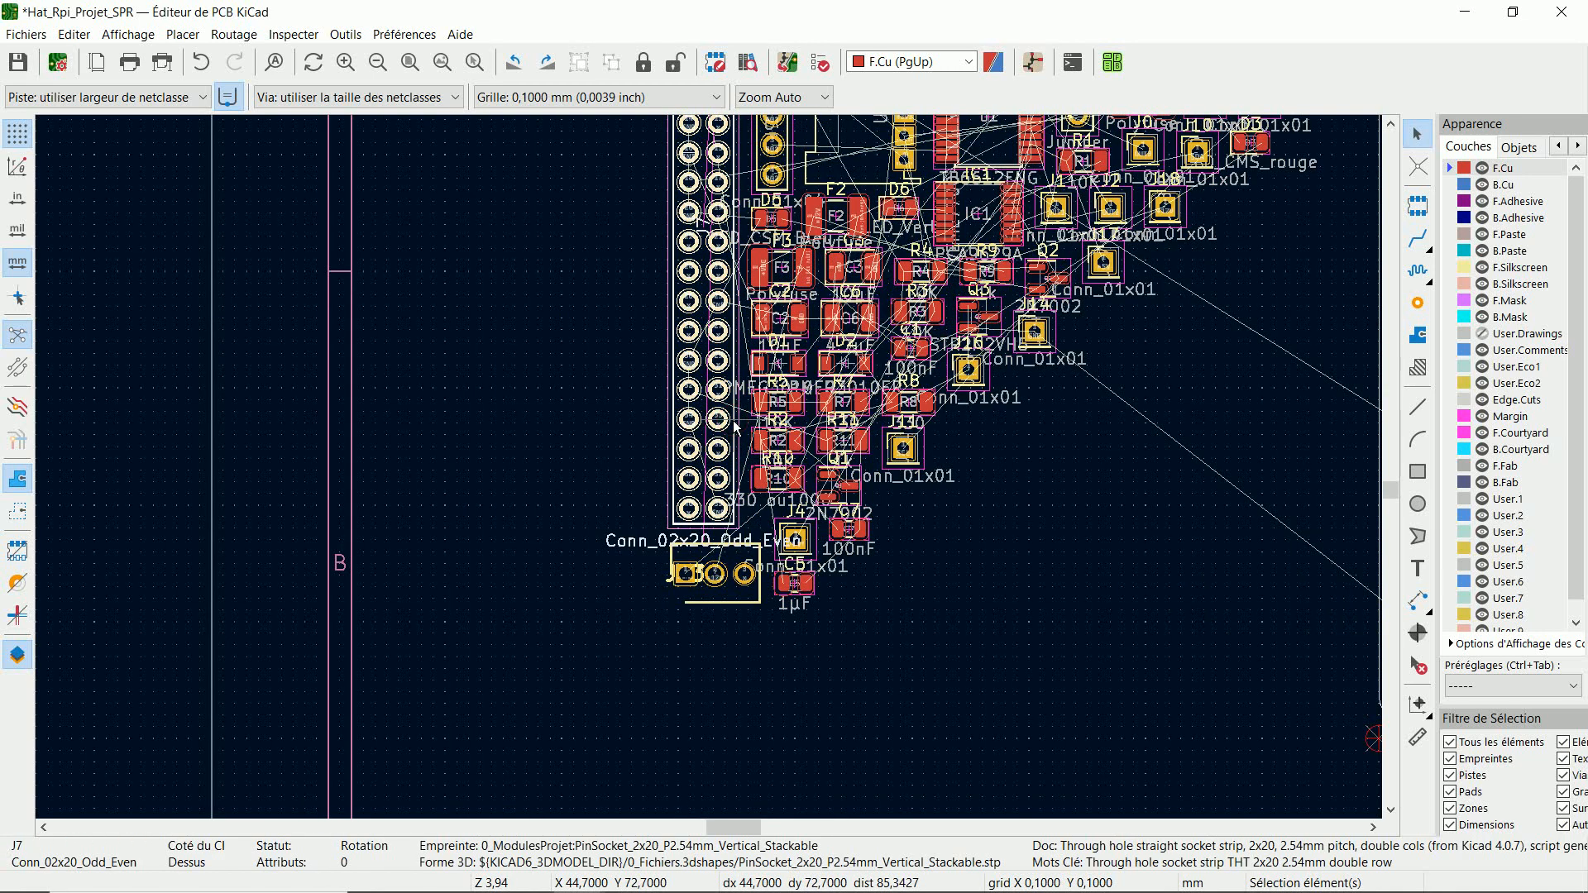
key(f)
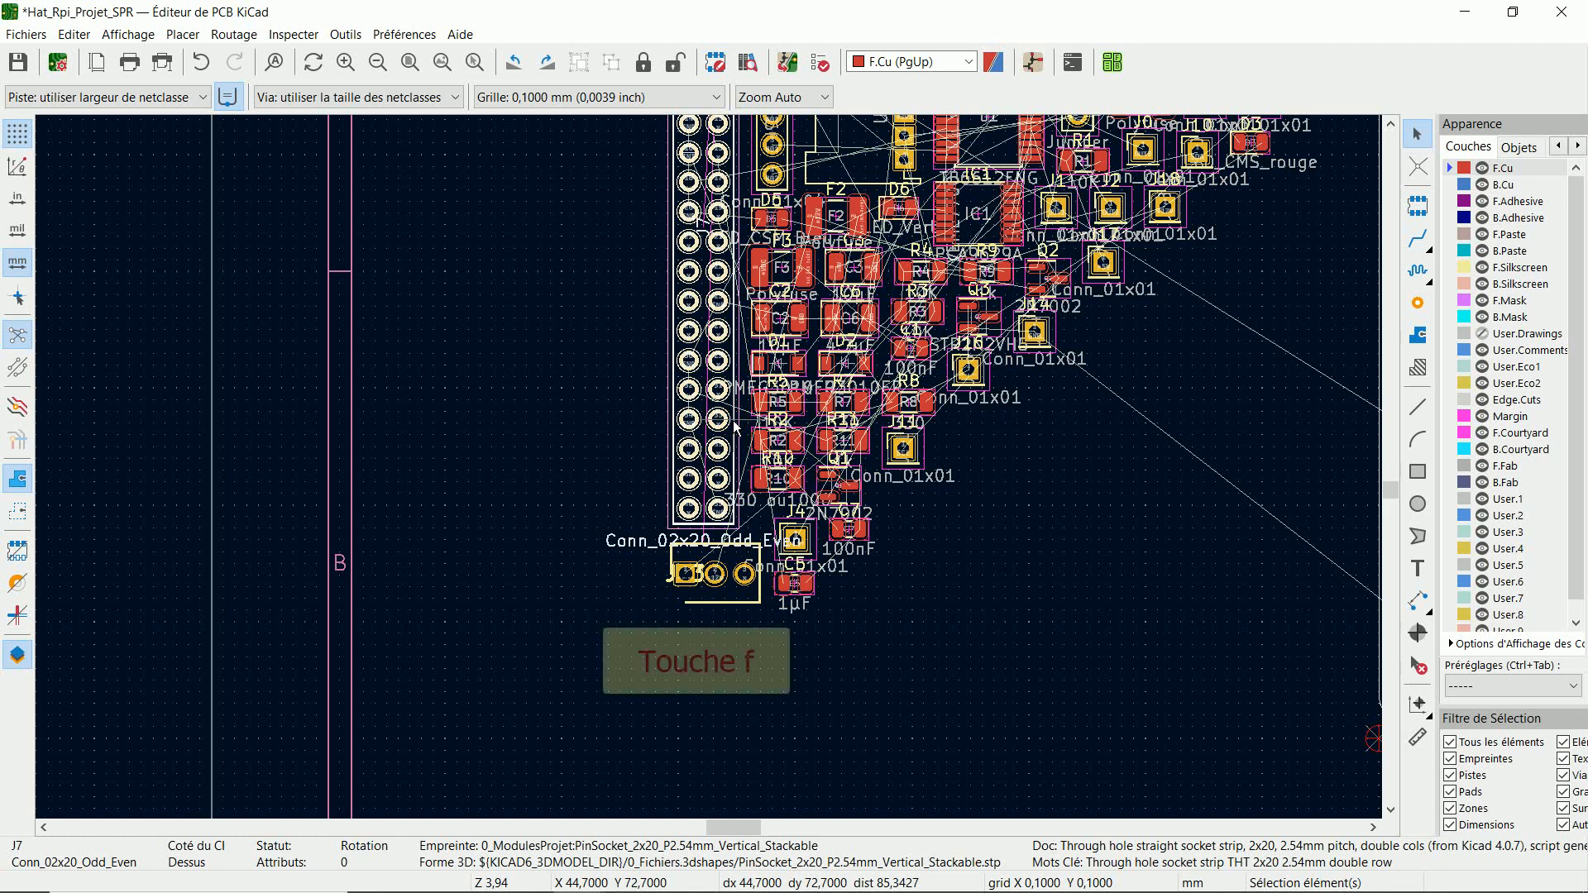
Move J7 onto the template connector J1, rotated to 90° so that both pin 1 pads and all other pads coincide.
key(m)
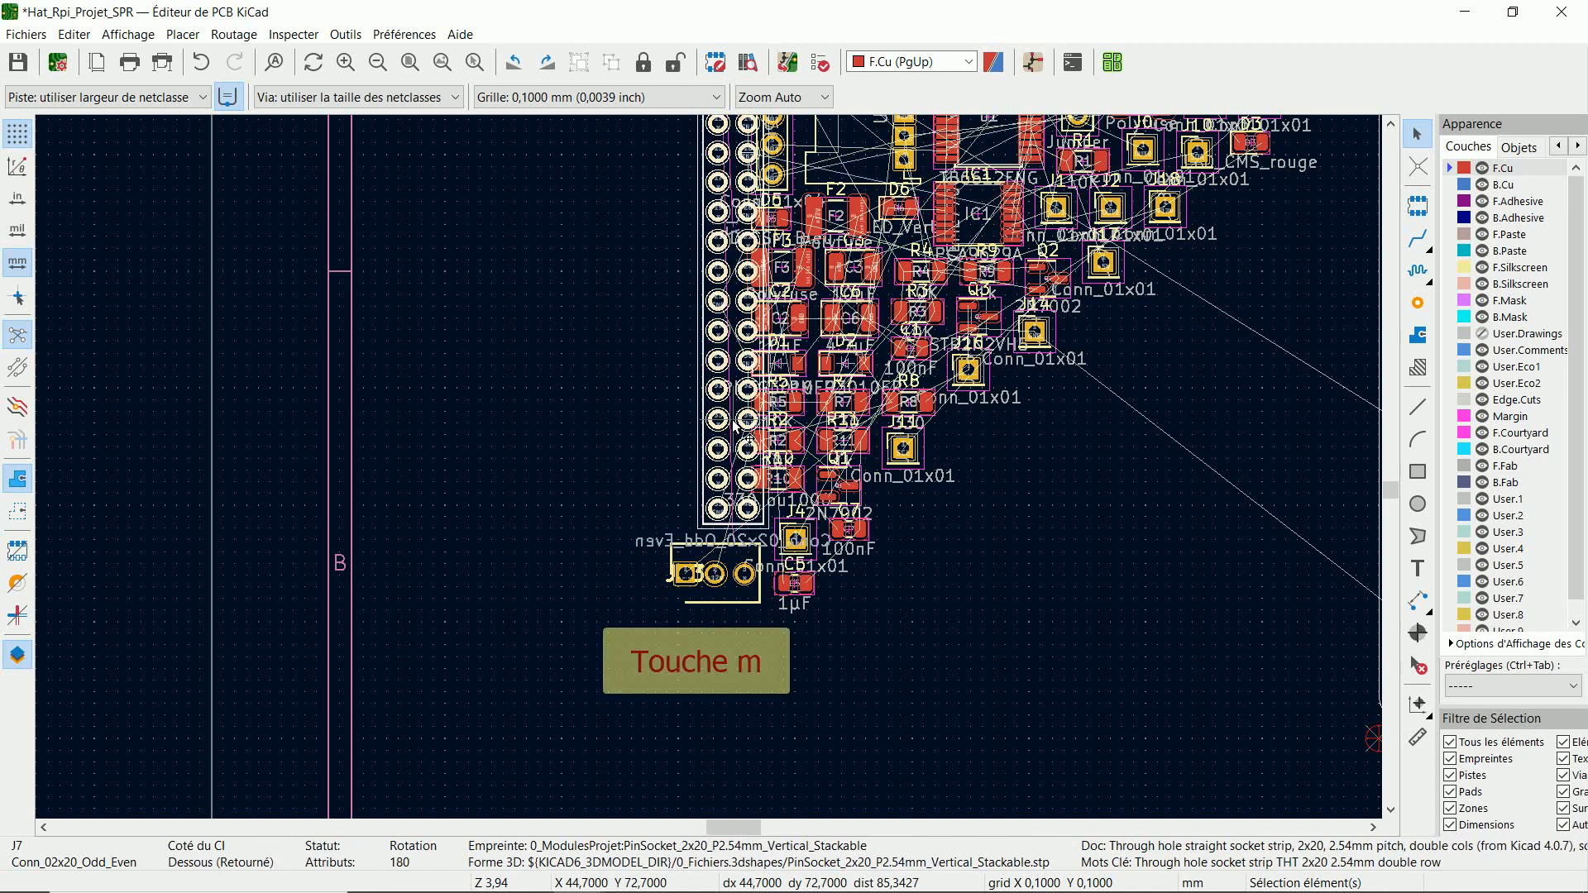
scroll(740, 439, down, 3)
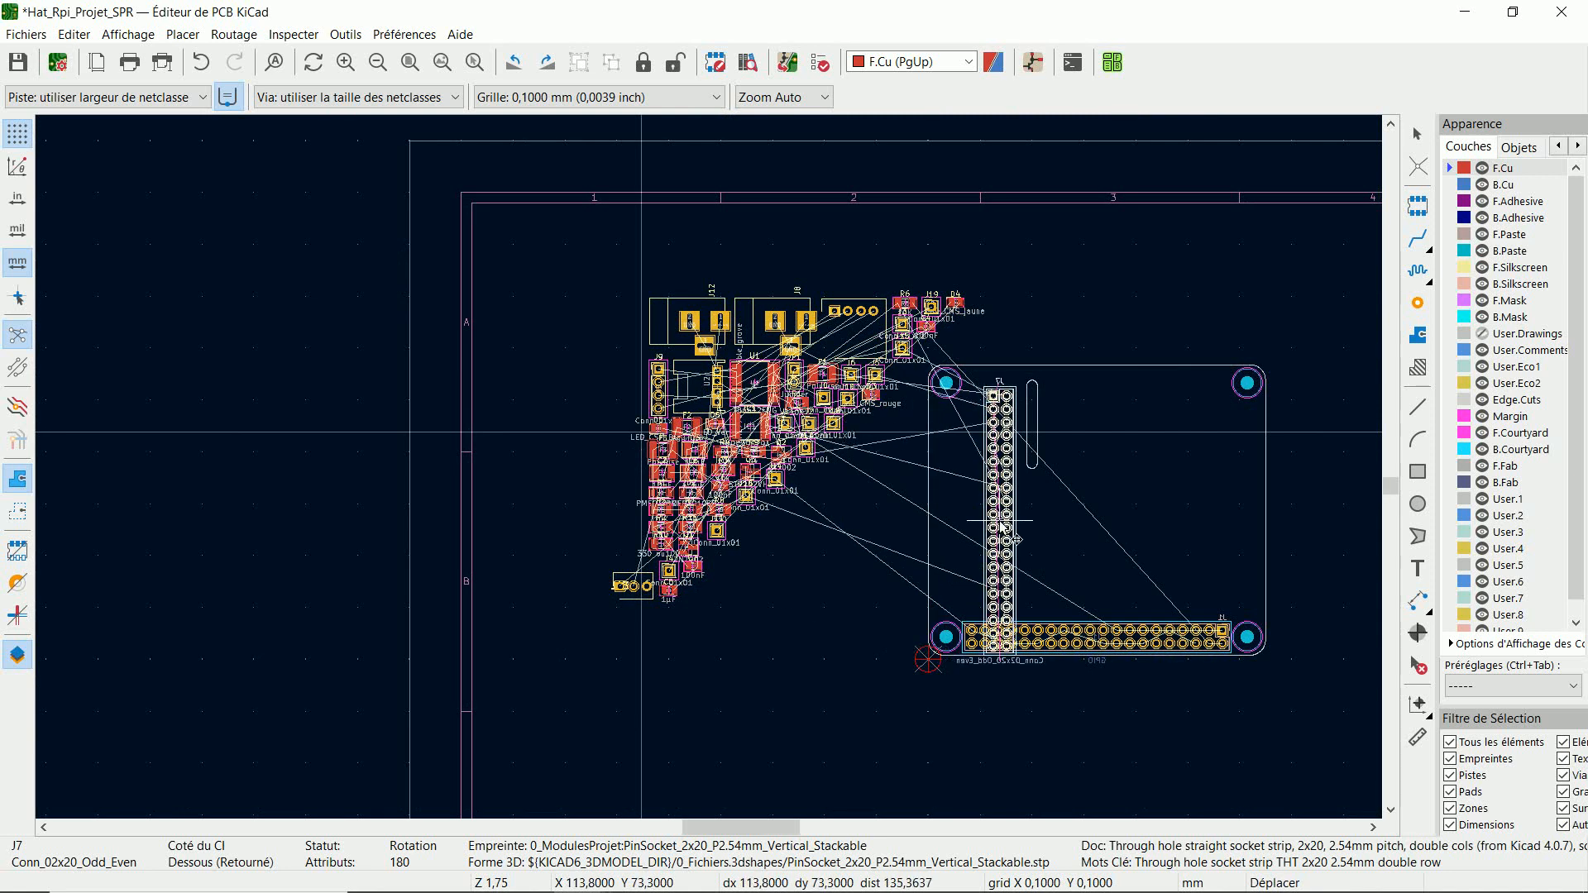
key(r)
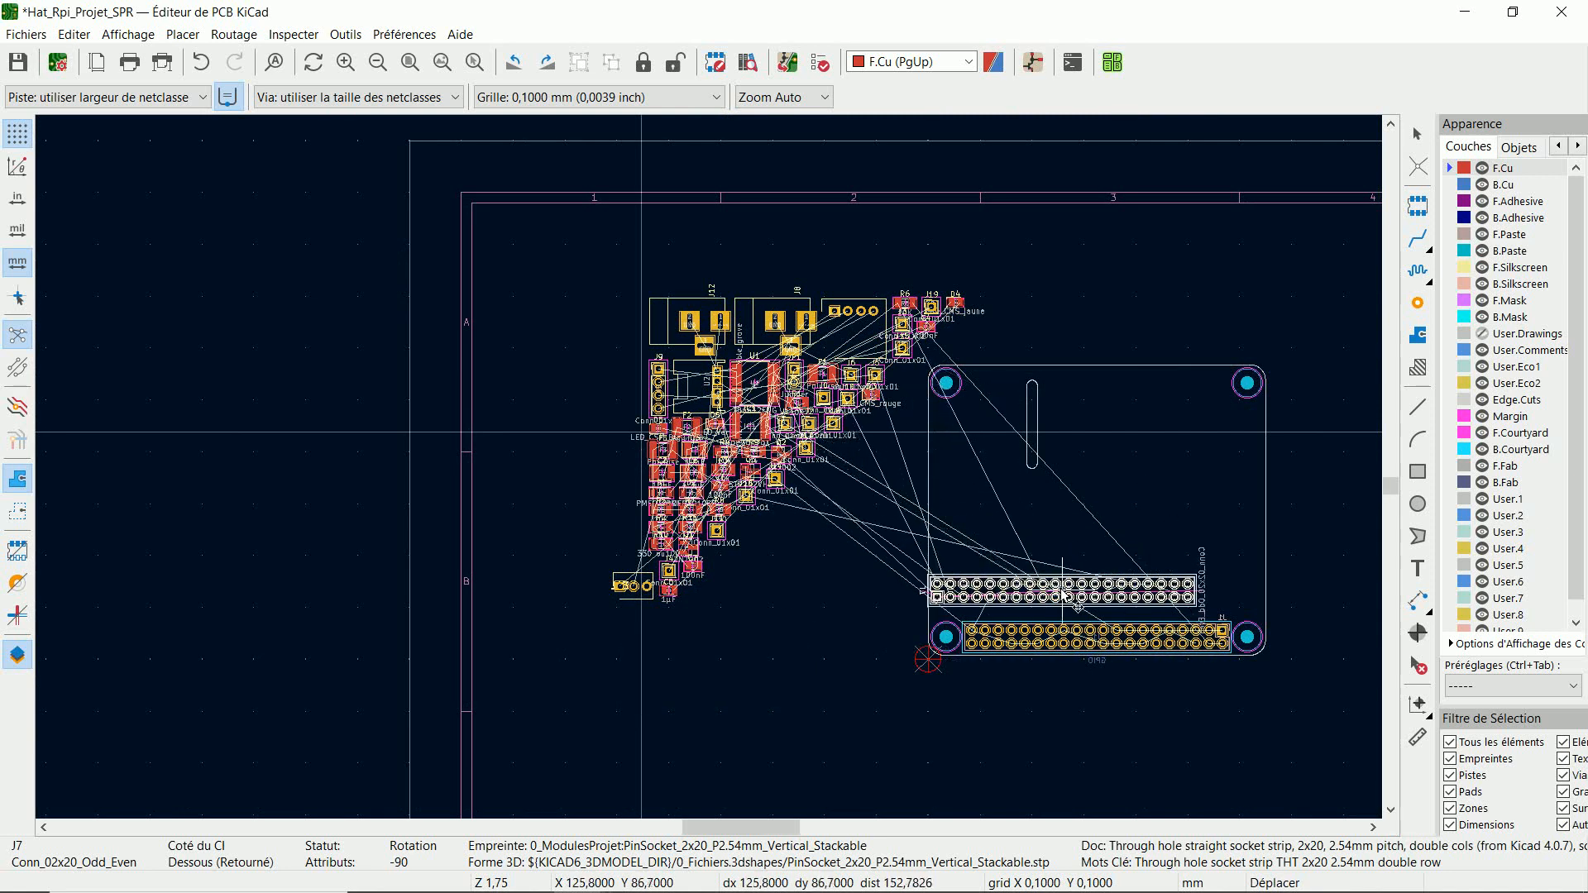
scroll(1017, 530, up, 3)
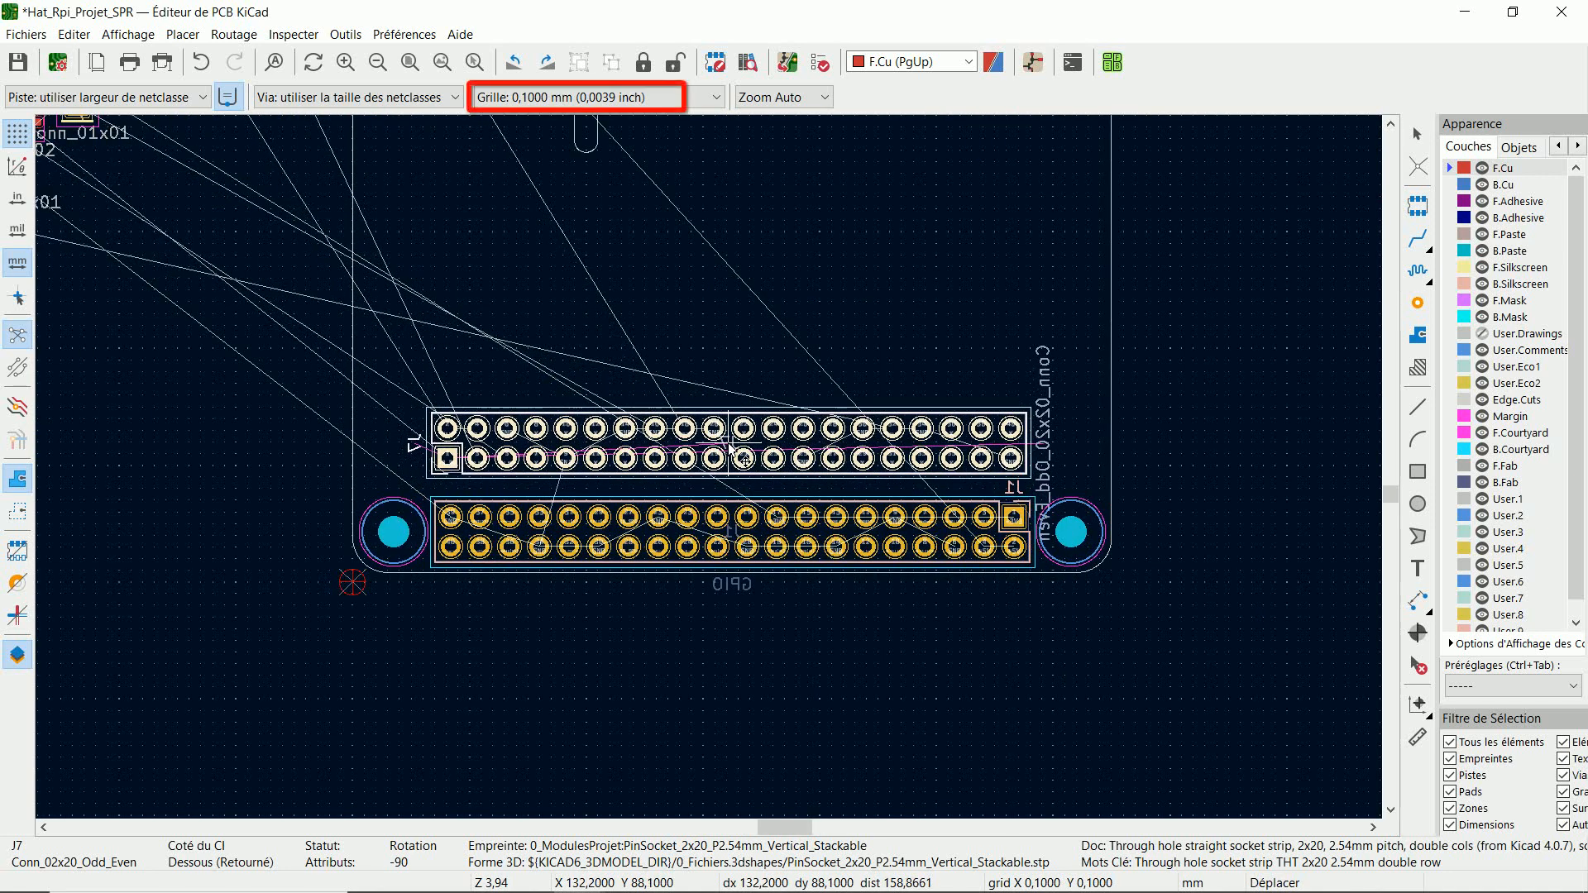
scroll(730, 447, up, 1)
scroll(708, 468, up, 1)
scroll(709, 468, down, 1)
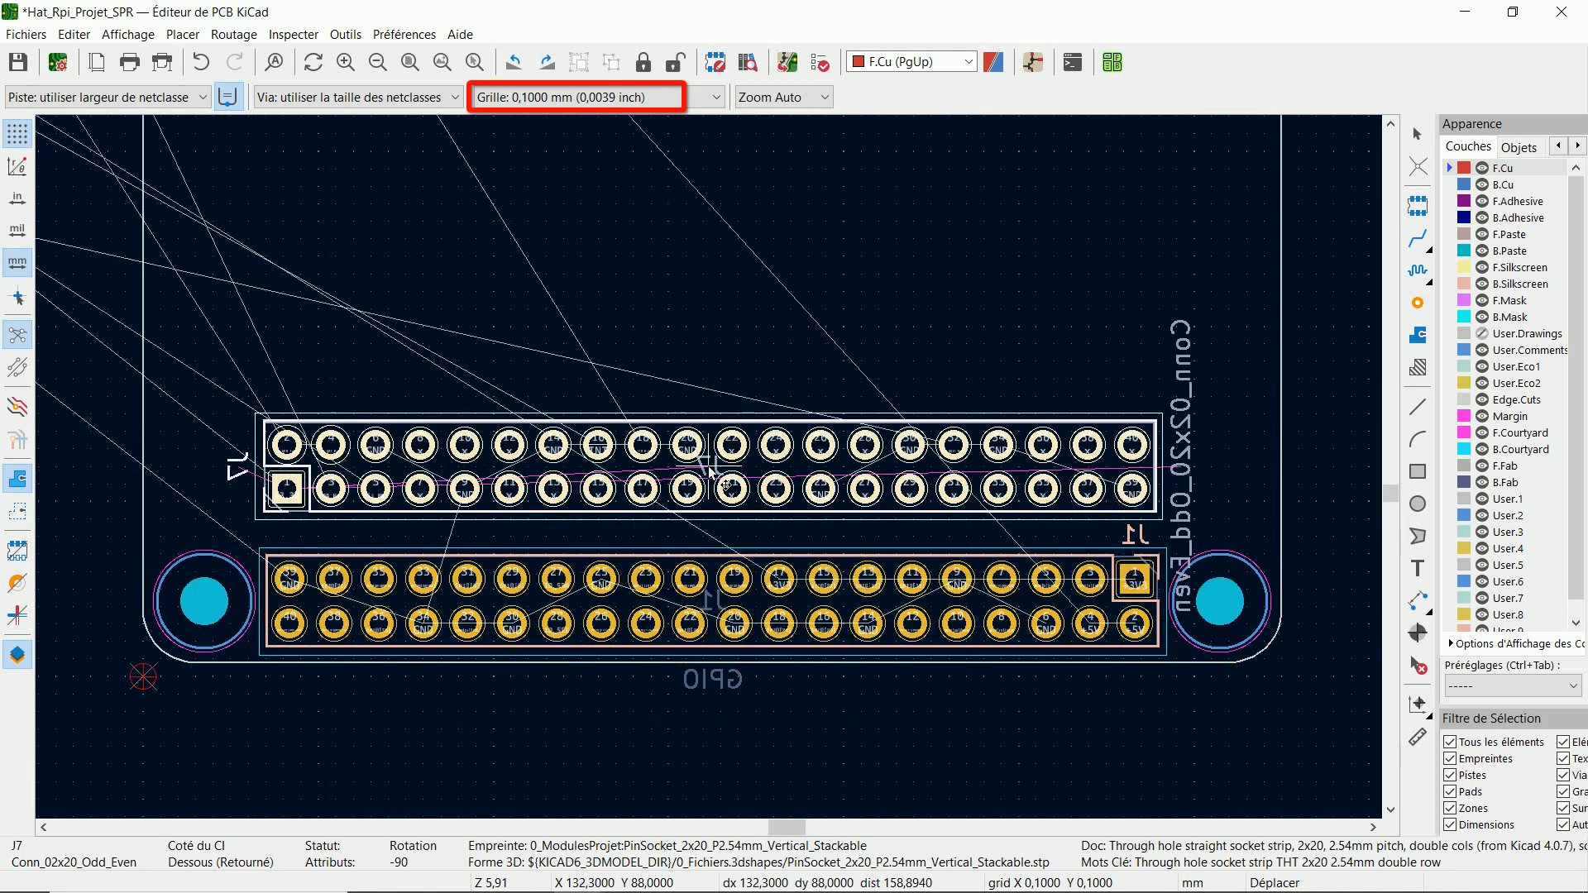
key(r)
key(r)
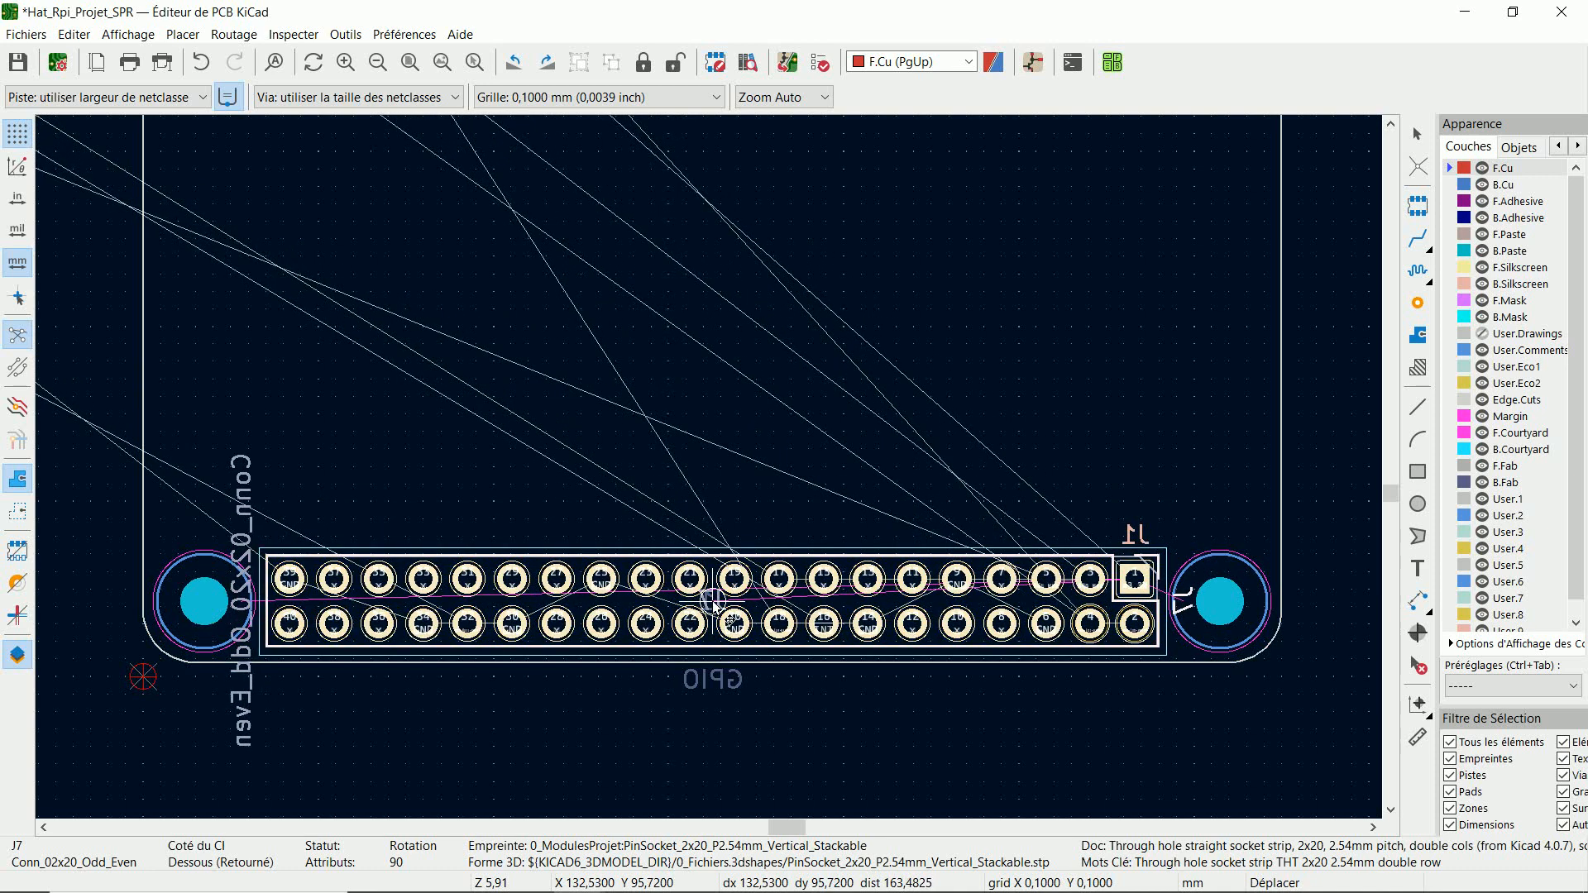
click(713, 603)
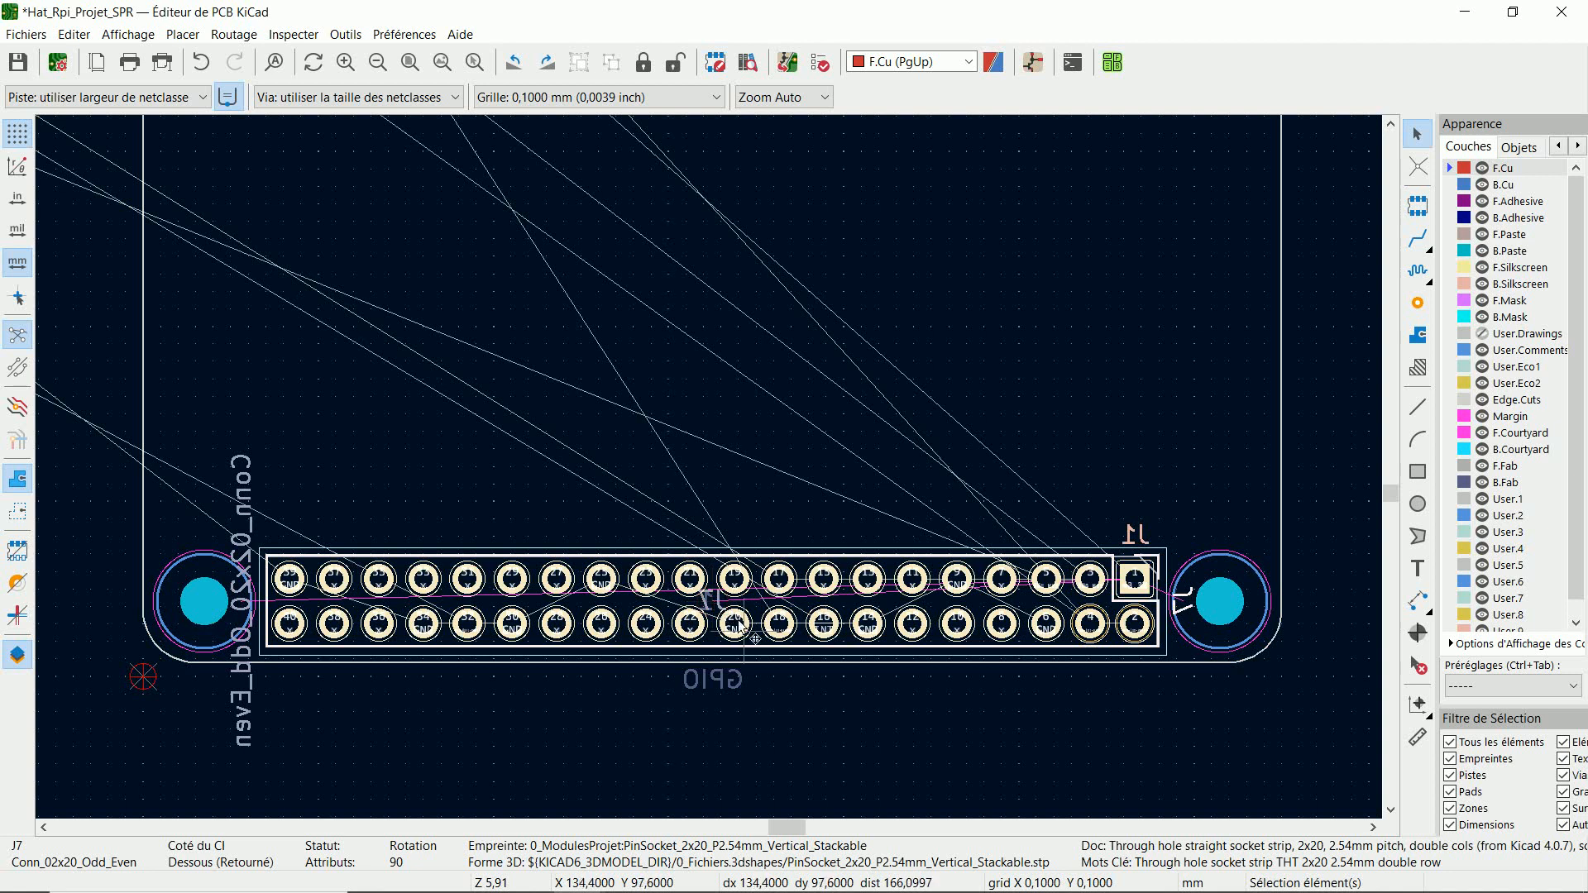
click(877, 700)
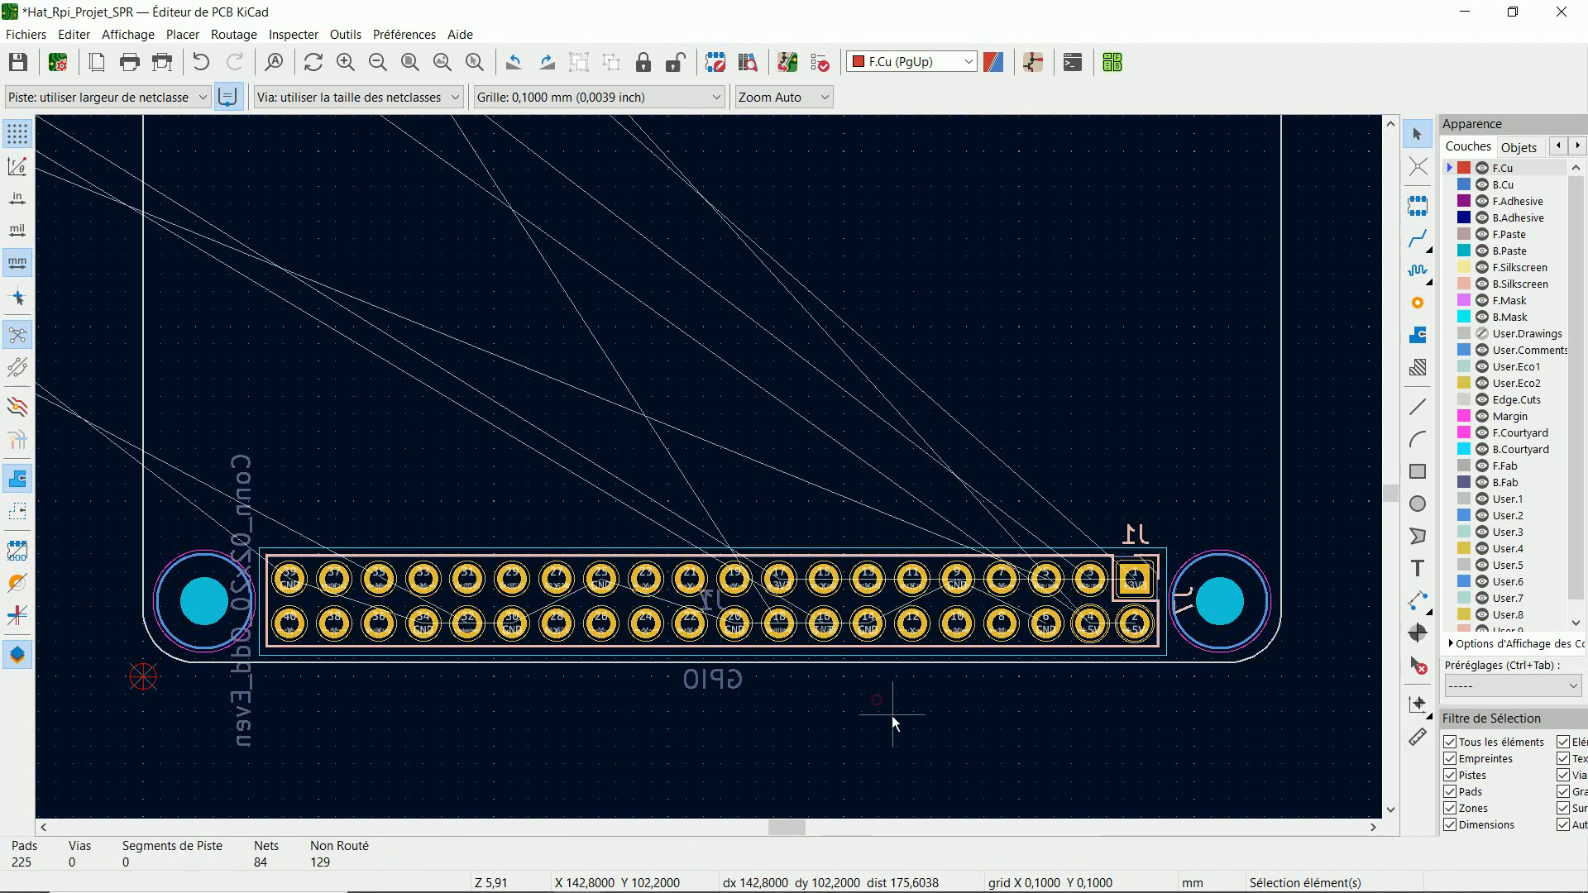
Delete the template's J1 footprint from beneath J7, keeping J7 in place.
click(938, 613)
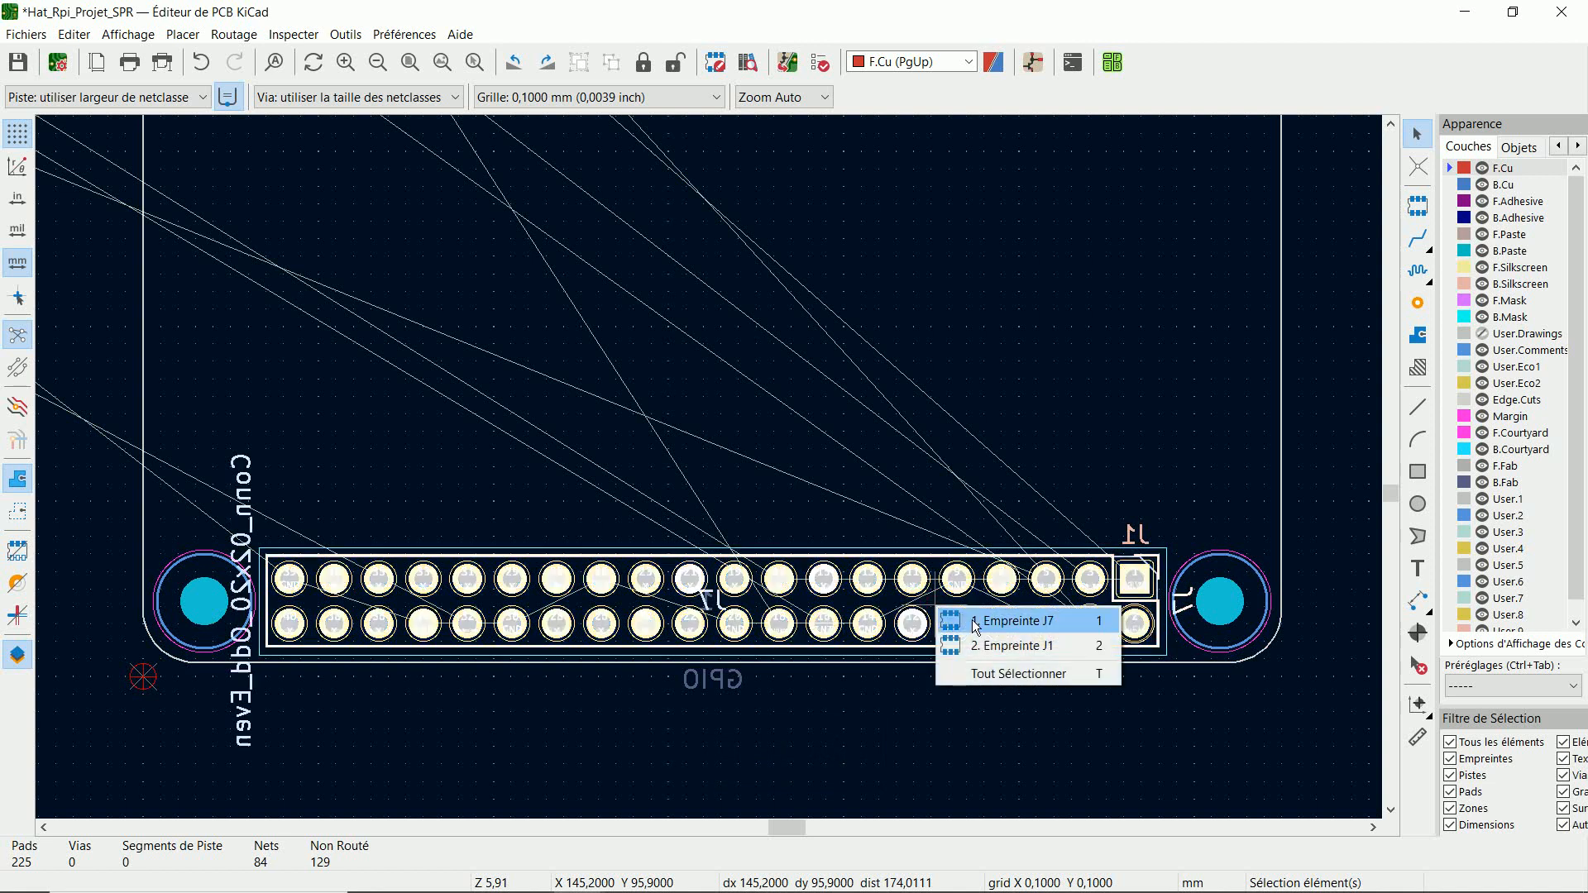
click(996, 647)
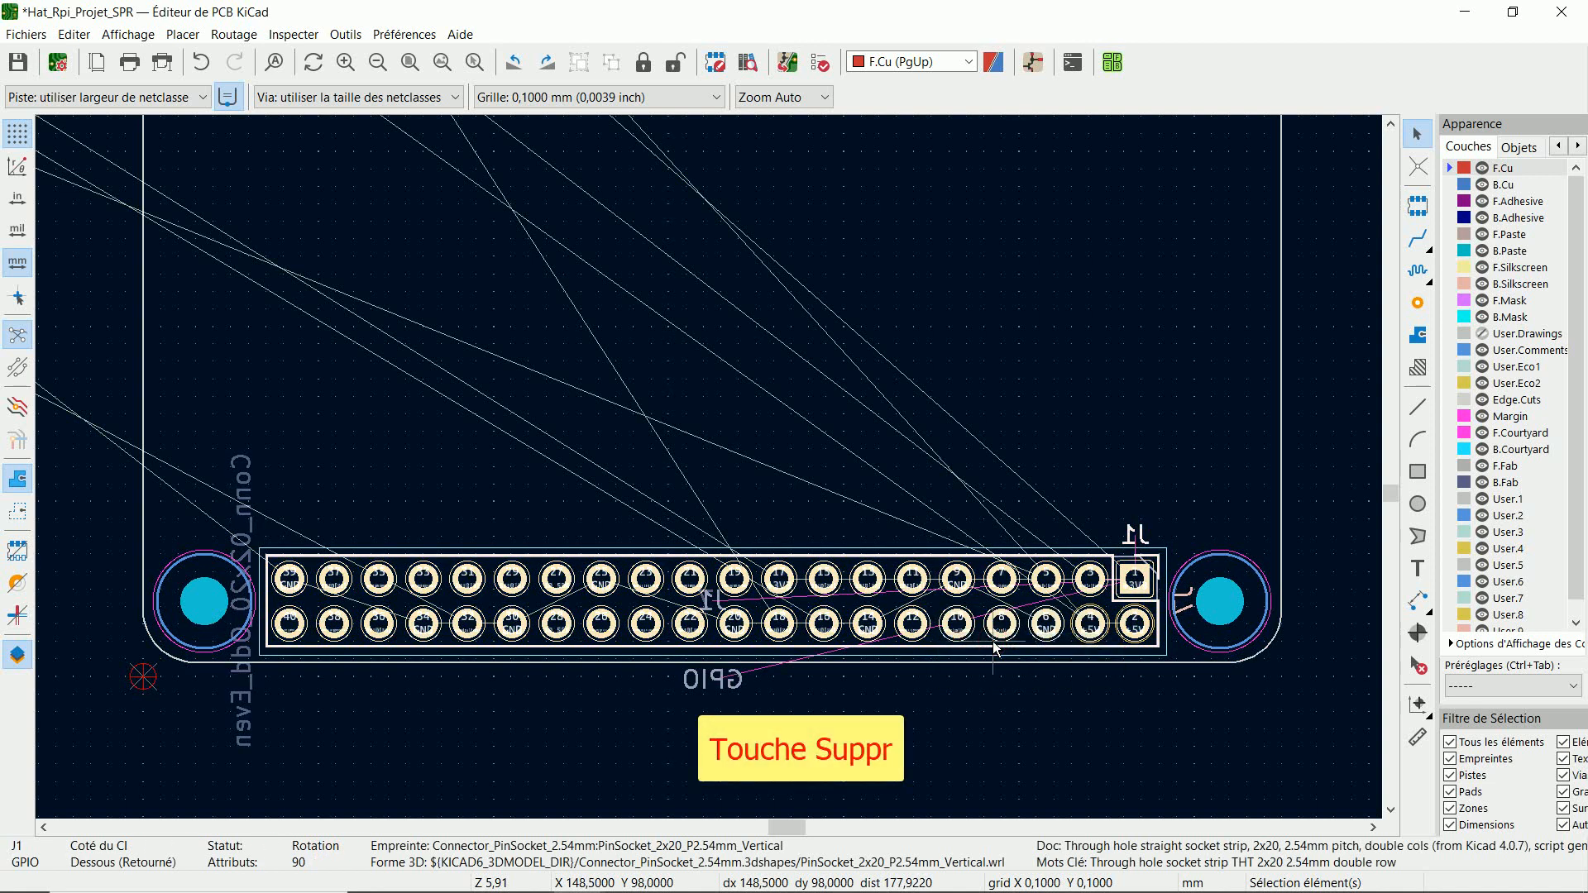
key(Delete)
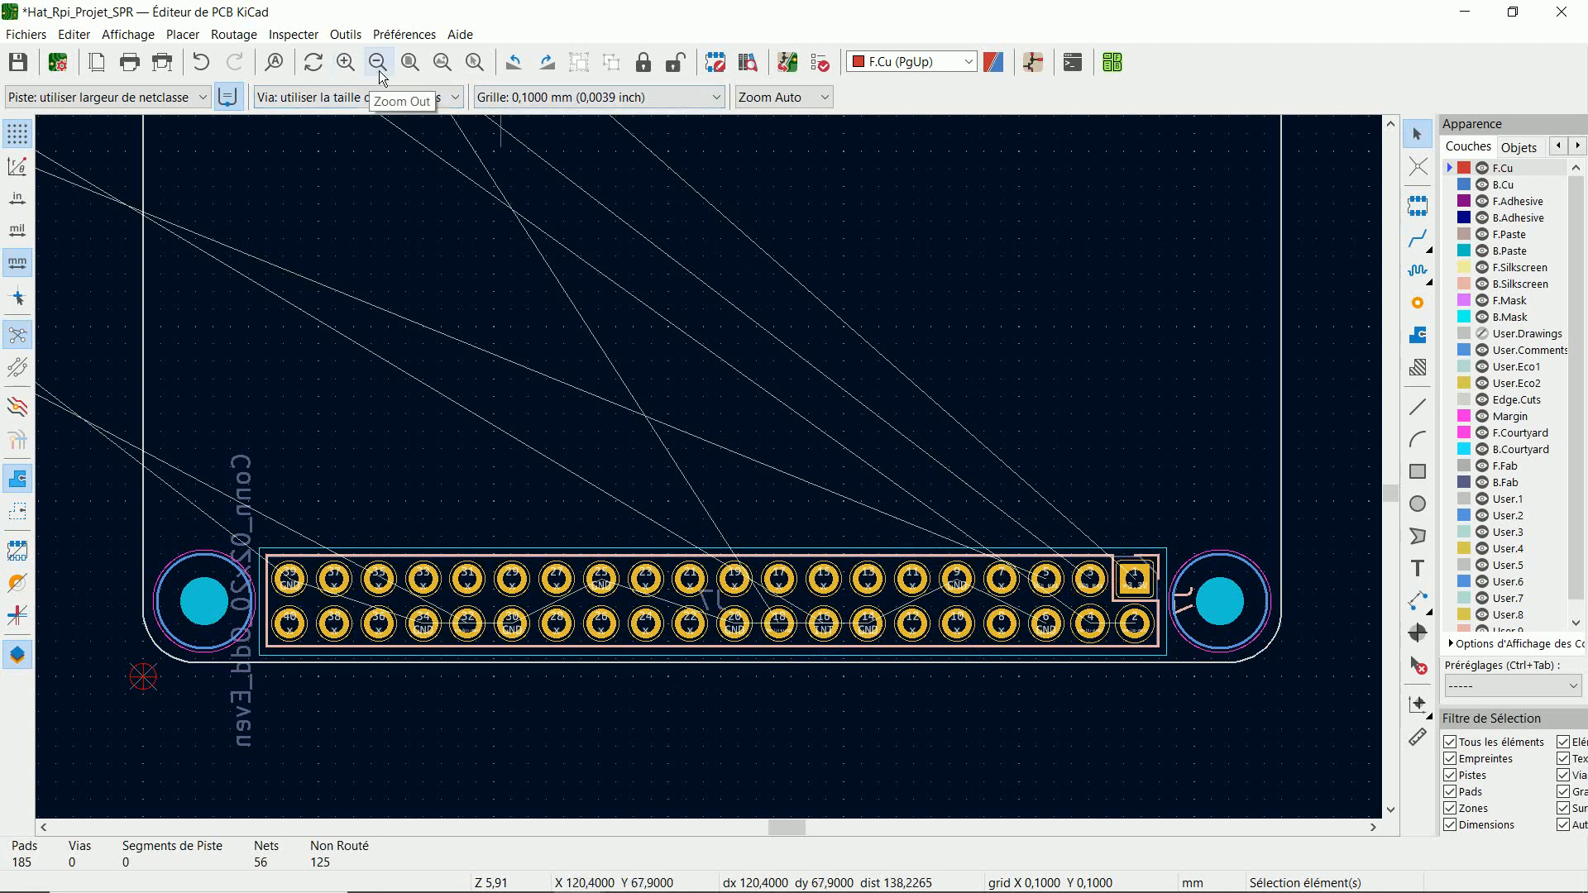
Examine the board with its replaced connector and the imported components in the 3D viewer, then return to the layout.
click(409, 62)
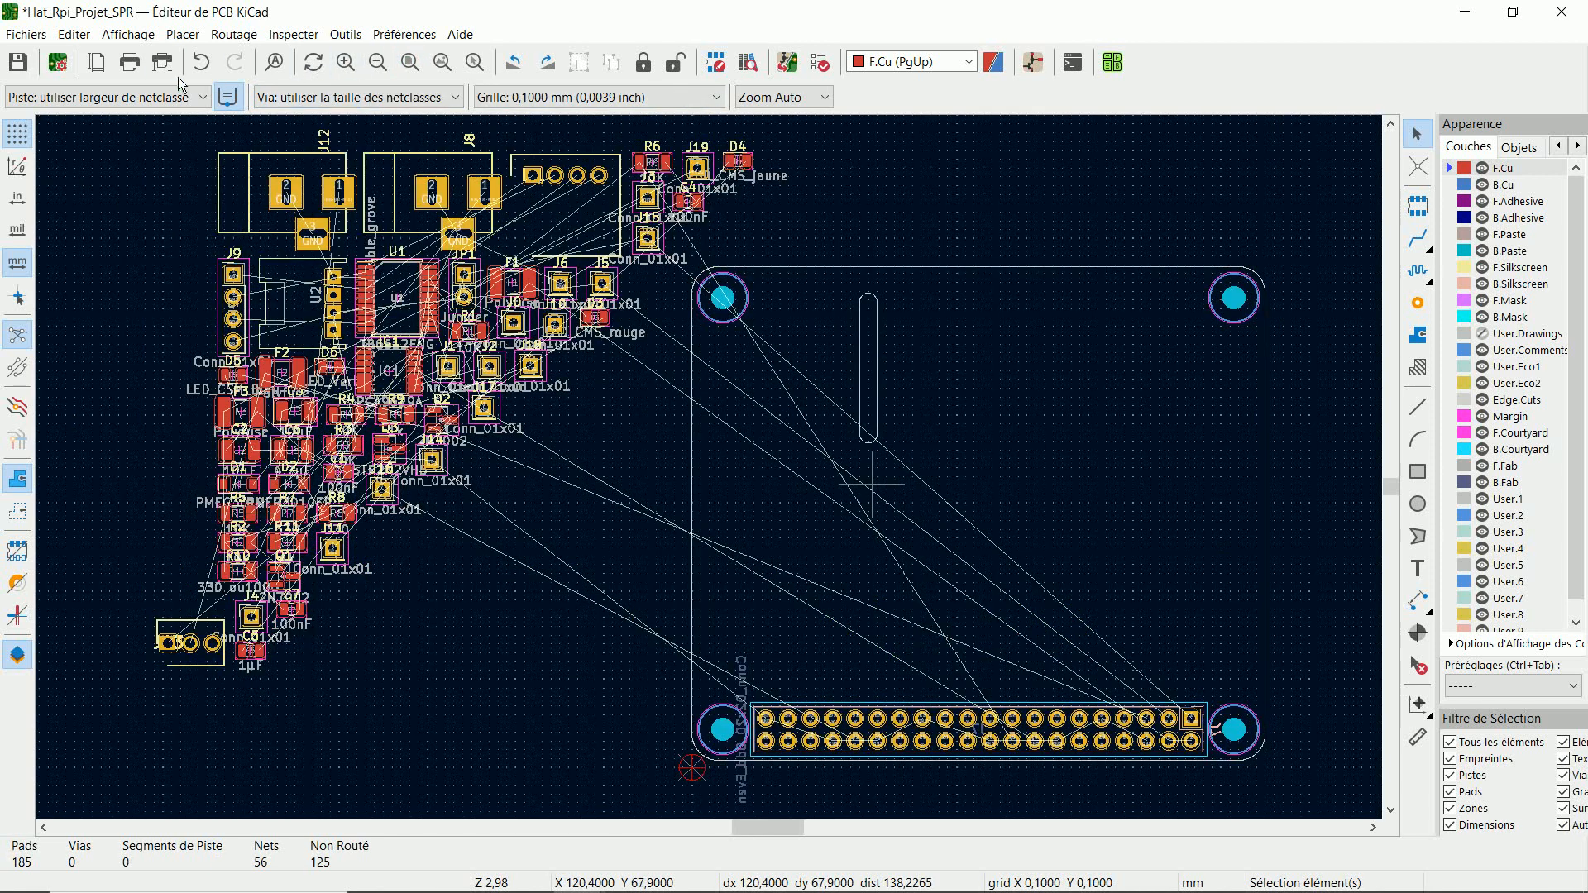
click(128, 34)
click(168, 104)
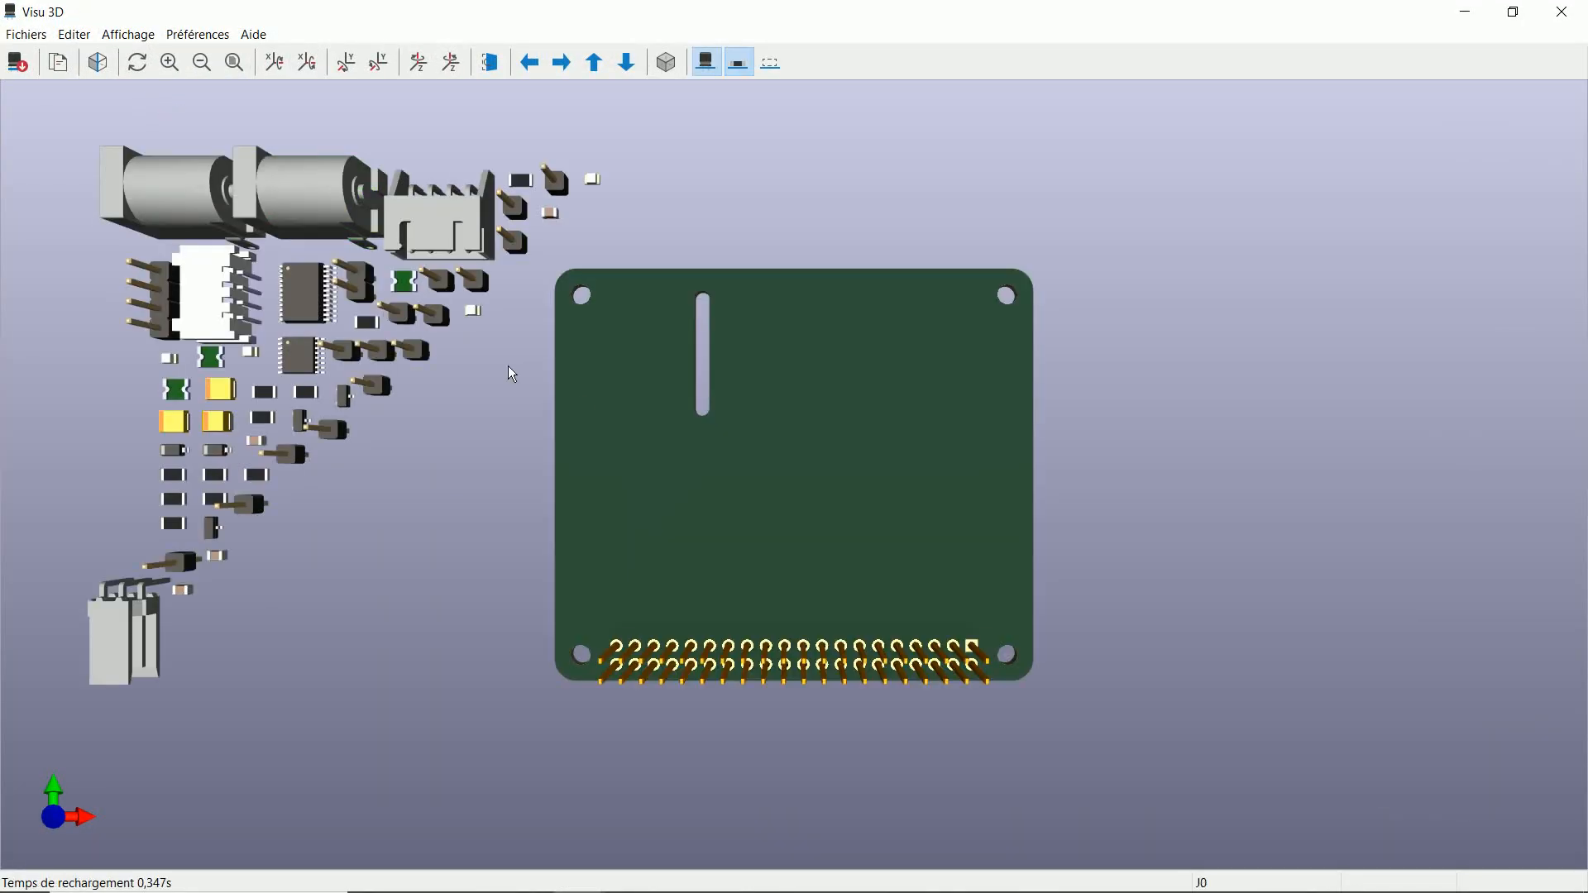
drag(1292, 451, 652, 414)
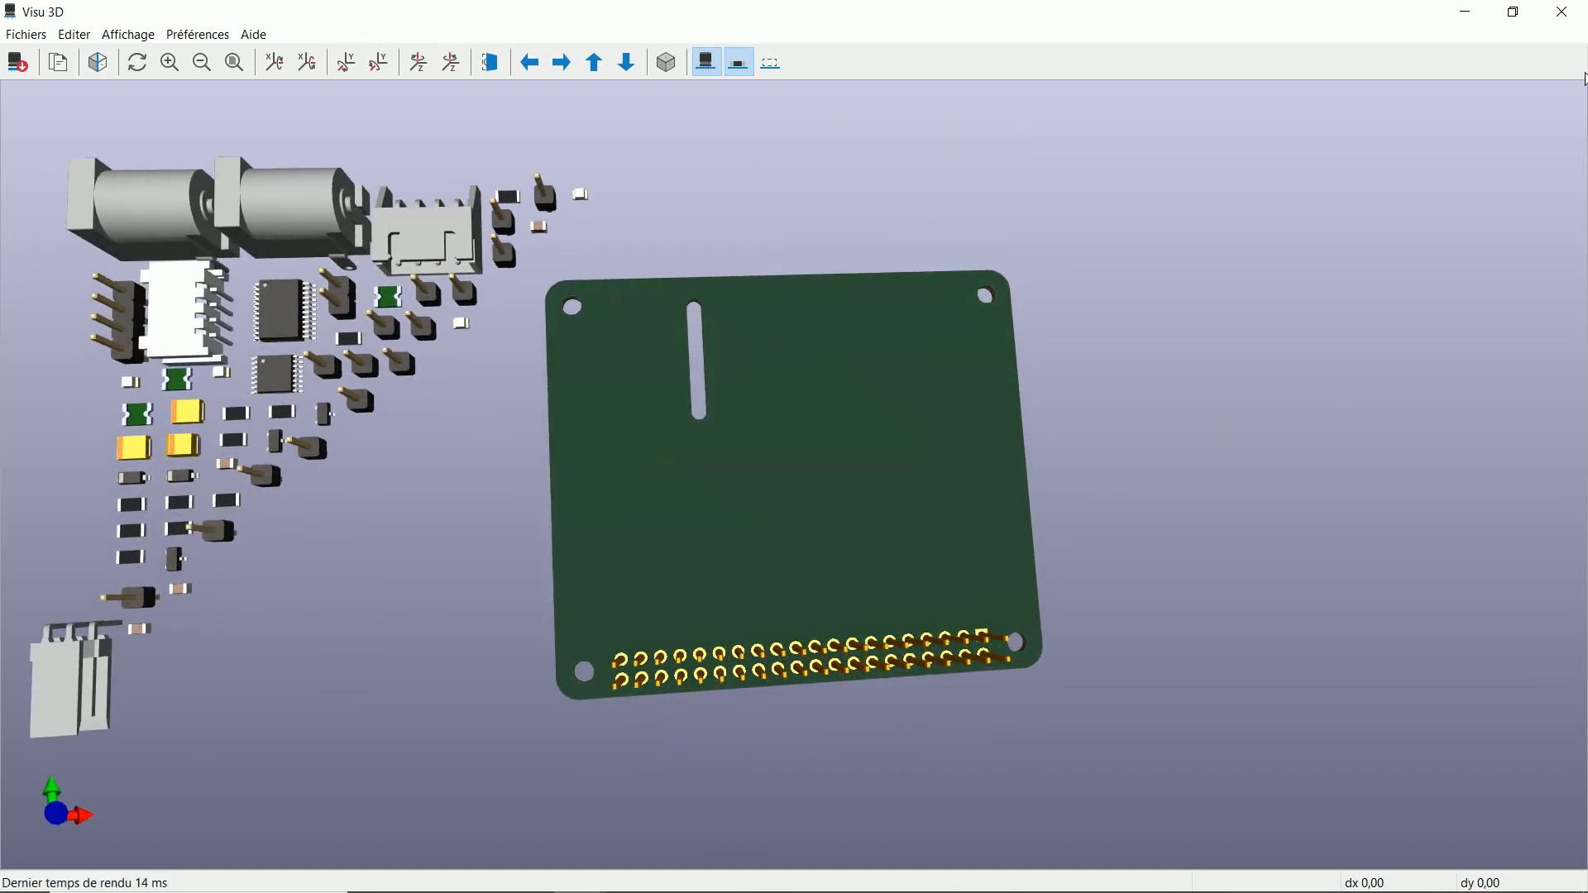
click(1581, 22)
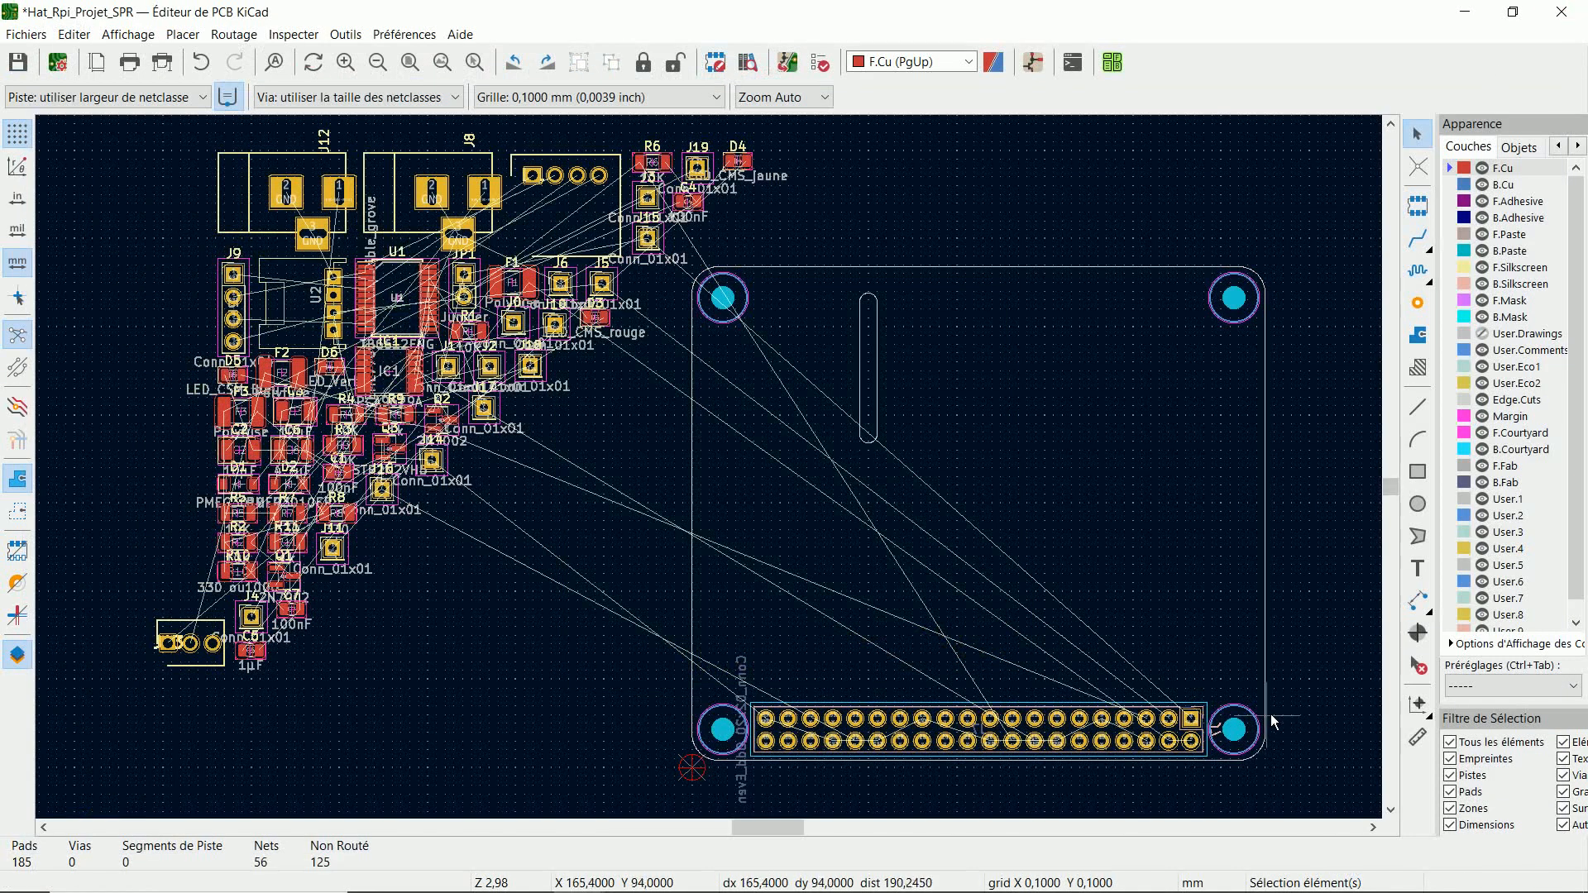
Move the J7 reference text off the mounting hole to just above pad 1, rotate it horizontal, and show the whole board.
scroll(1213, 735, up, 1)
scroll(710, 467, up, 3)
click(711, 446)
key(m)
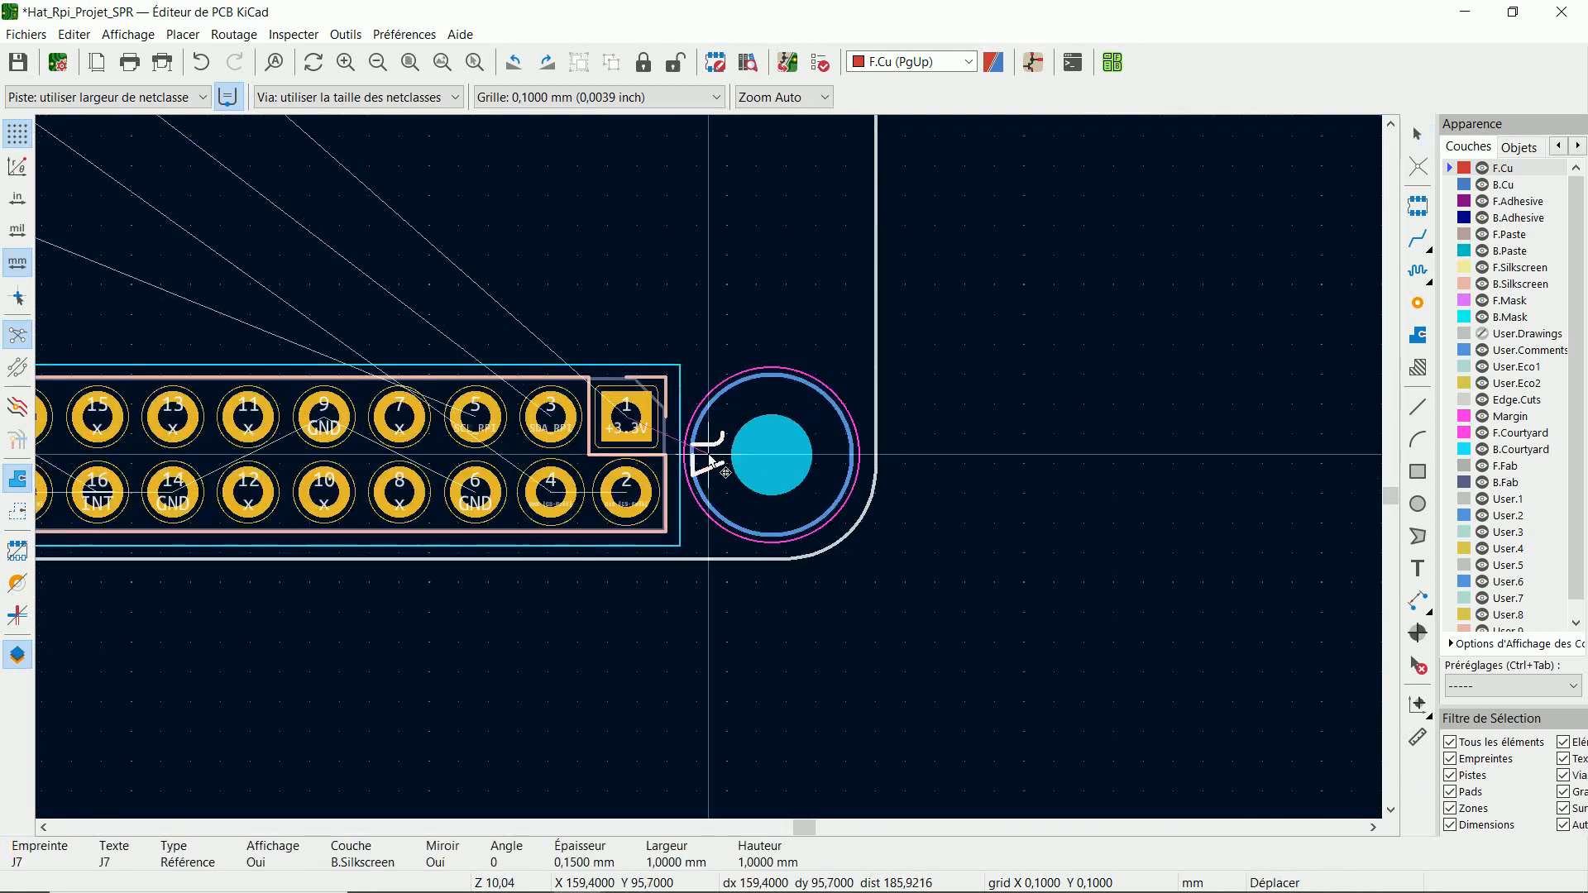
key(r)
click(624, 337)
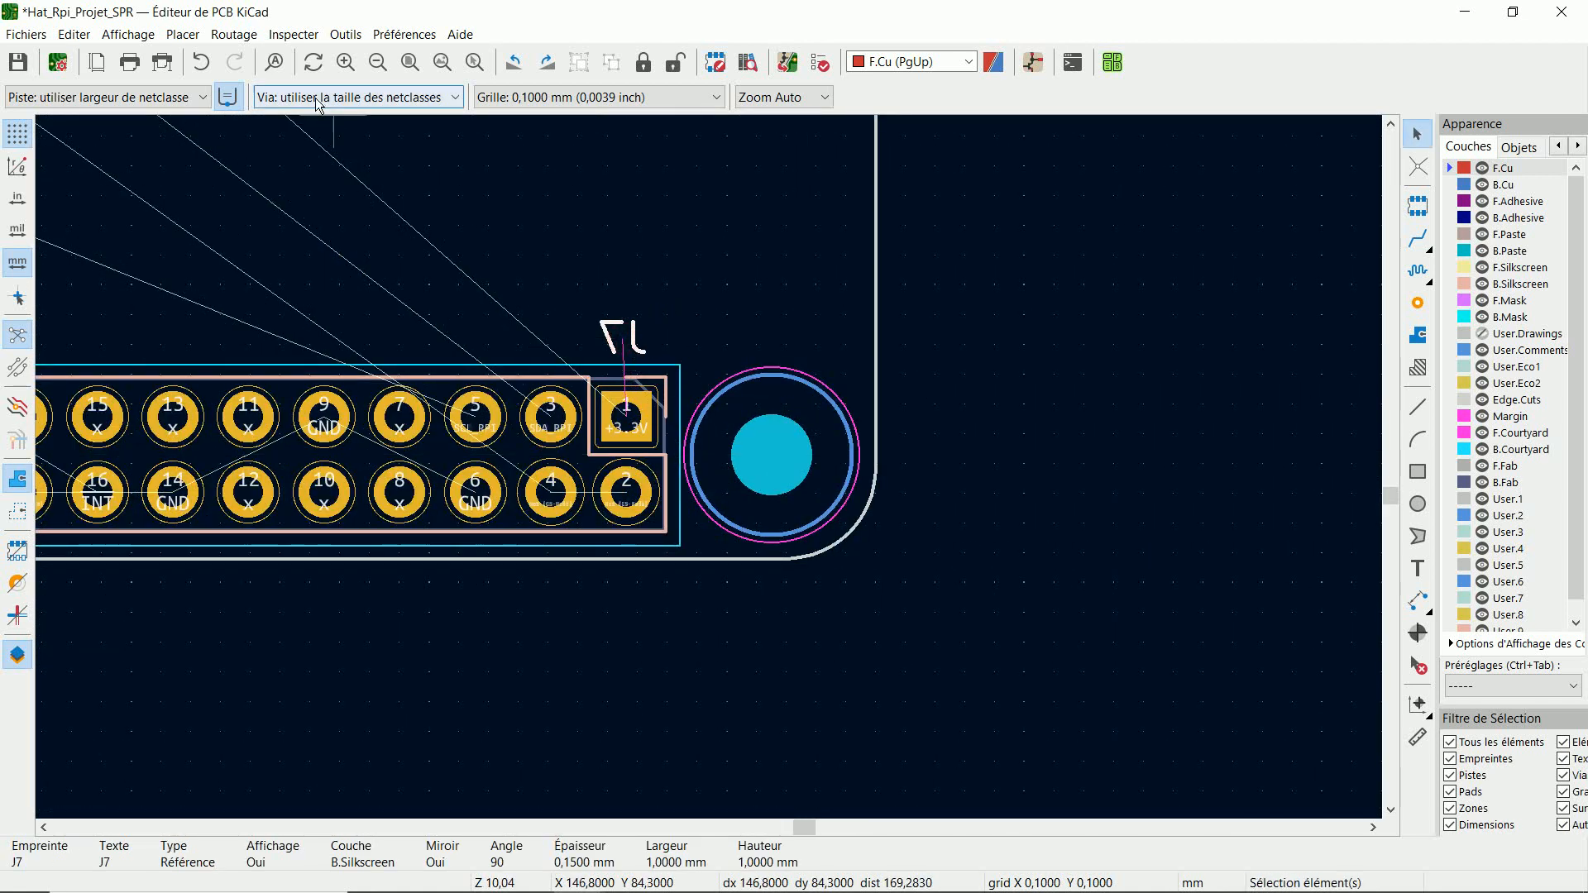
click(409, 62)
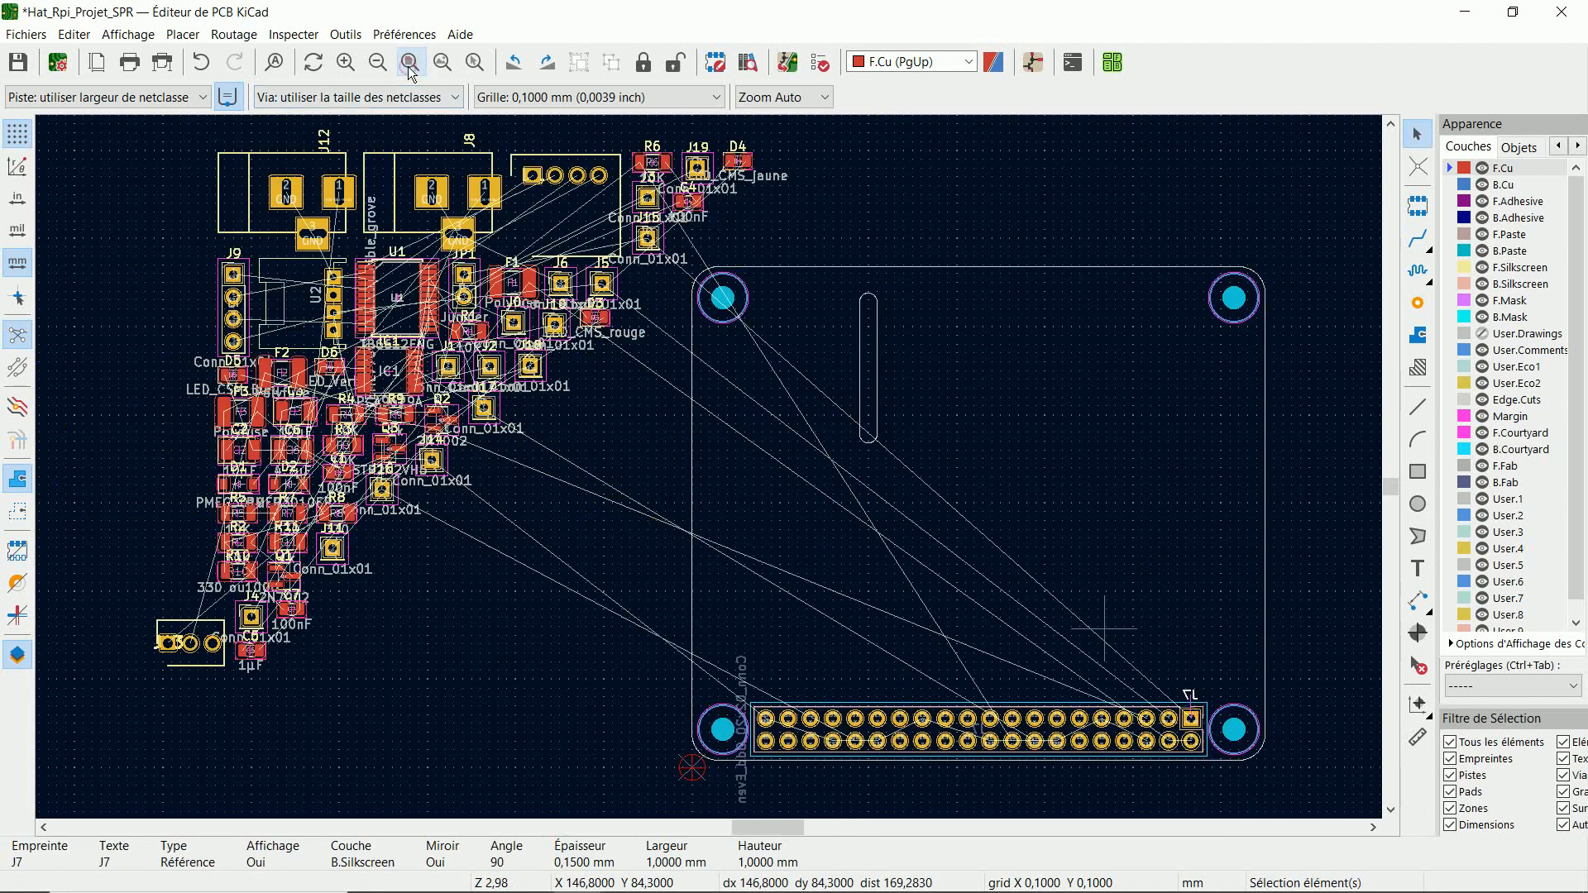
click(450, 653)
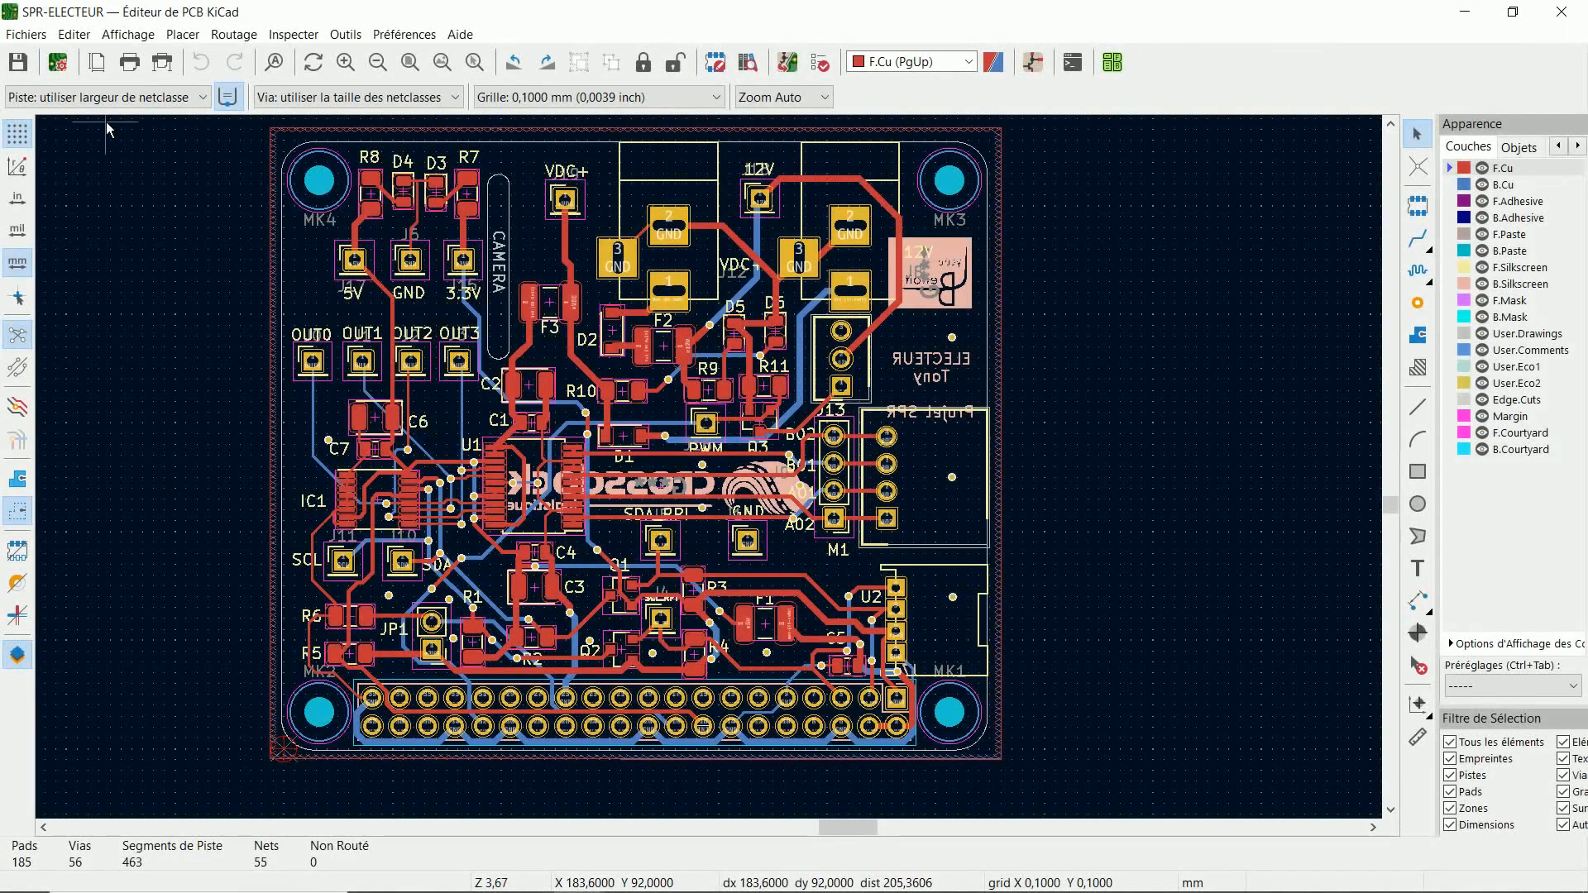
Examine the finished, routed SPR-ELECTEUR board in the 3D viewer, up close and from a tilted angle.
click(128, 34)
click(166, 103)
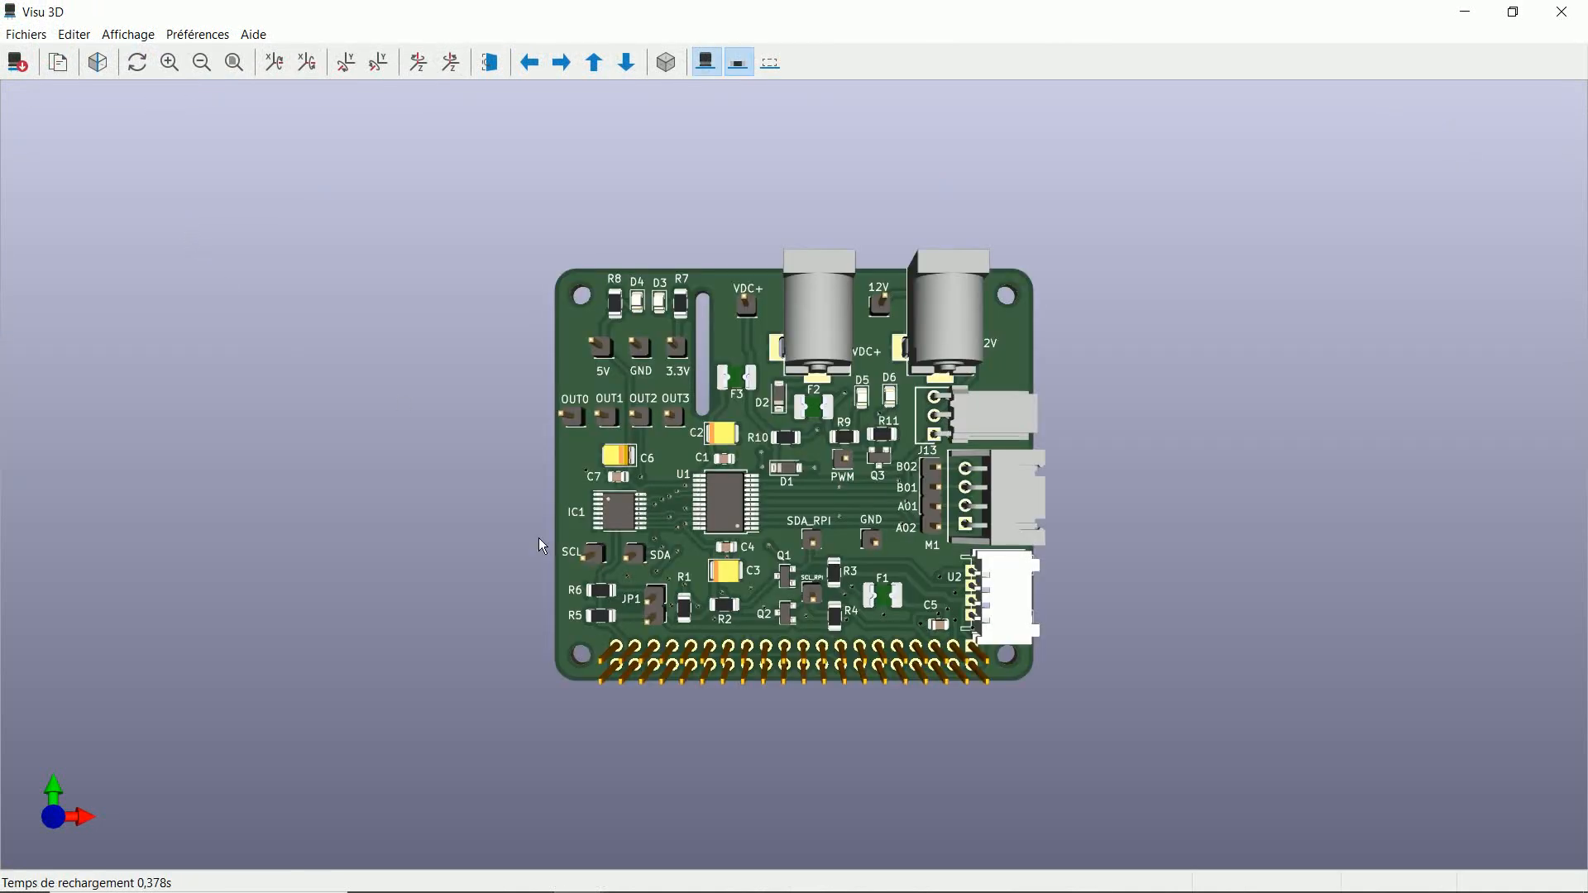
scroll(841, 542, up, 2)
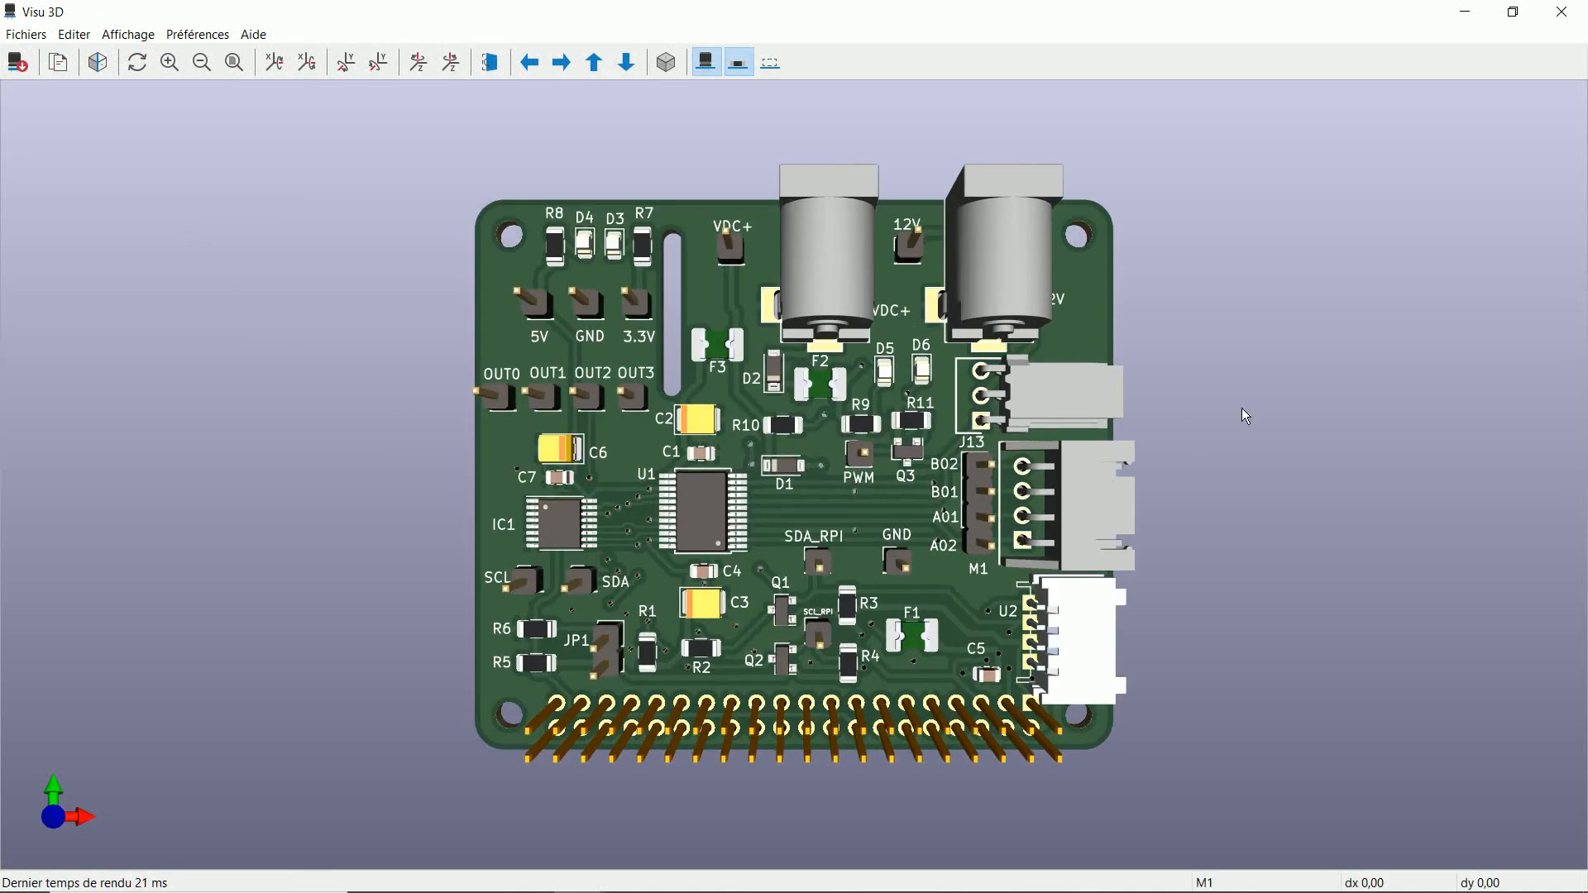
drag(1321, 412, 741, 529)
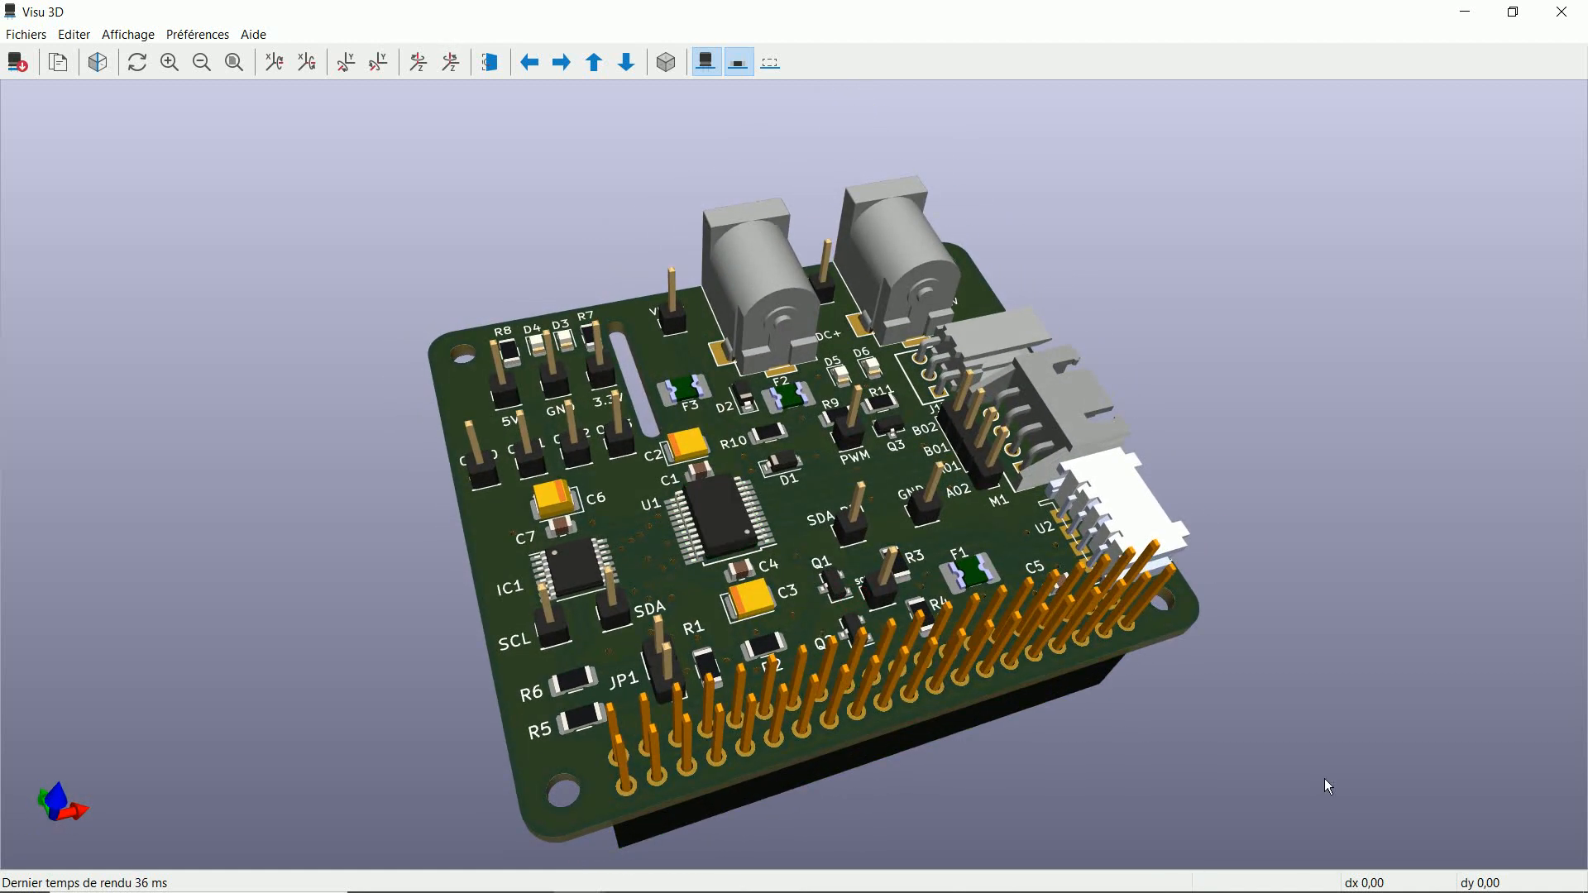